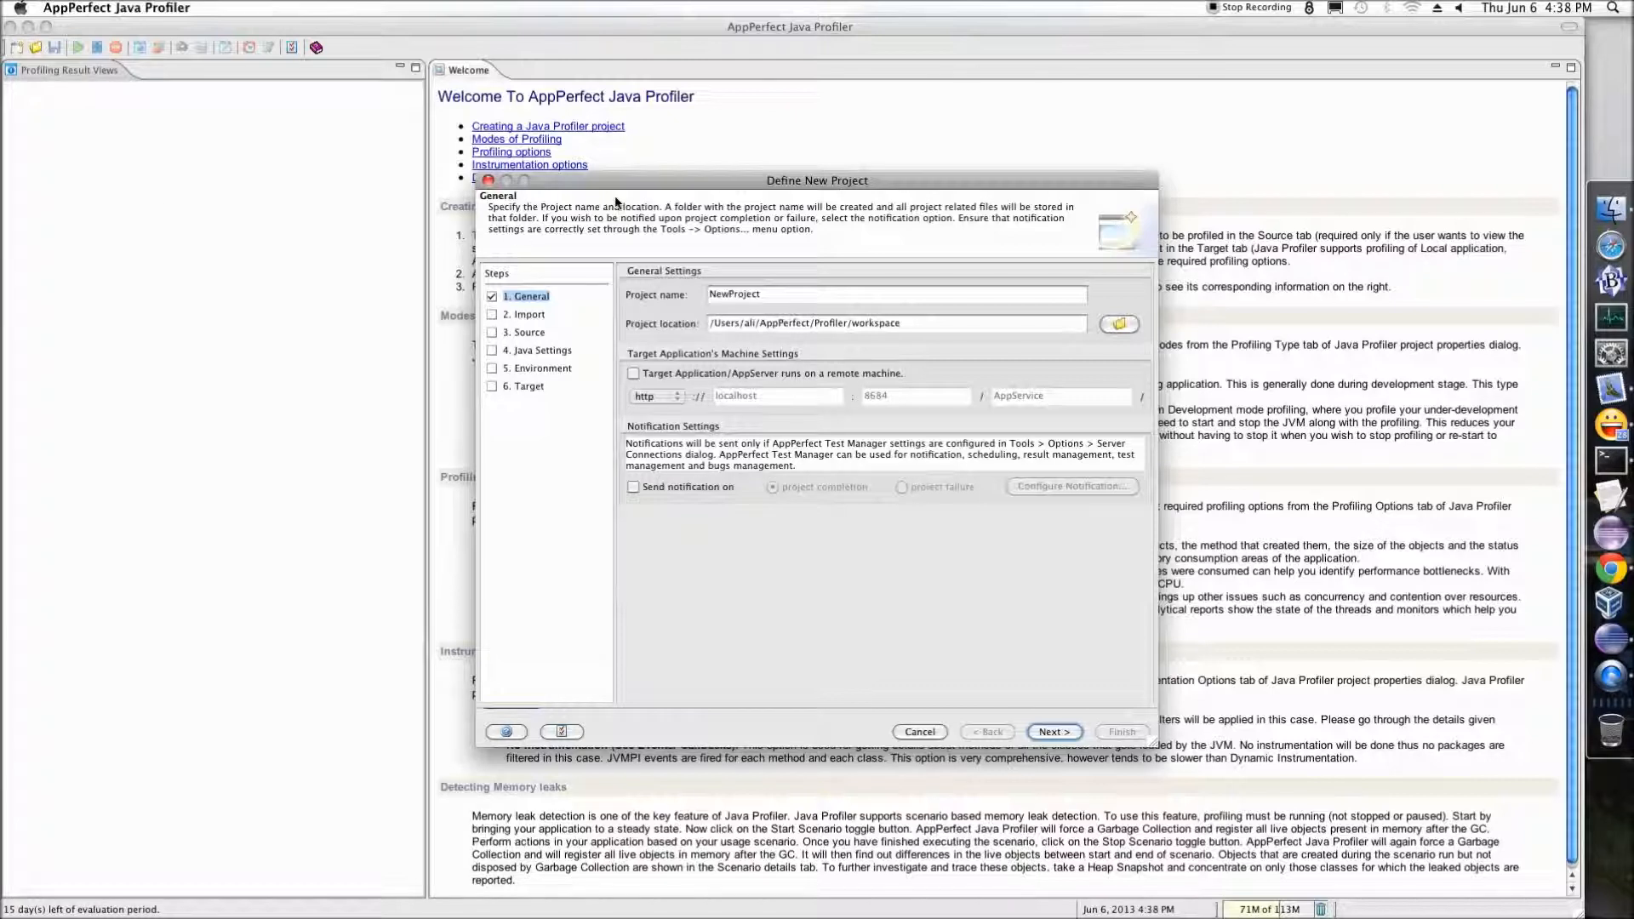
Name the new project PetStore and go on to the import settings, leaving existing-project import off
{"action": "double_click", "coordinate": [728, 295]}
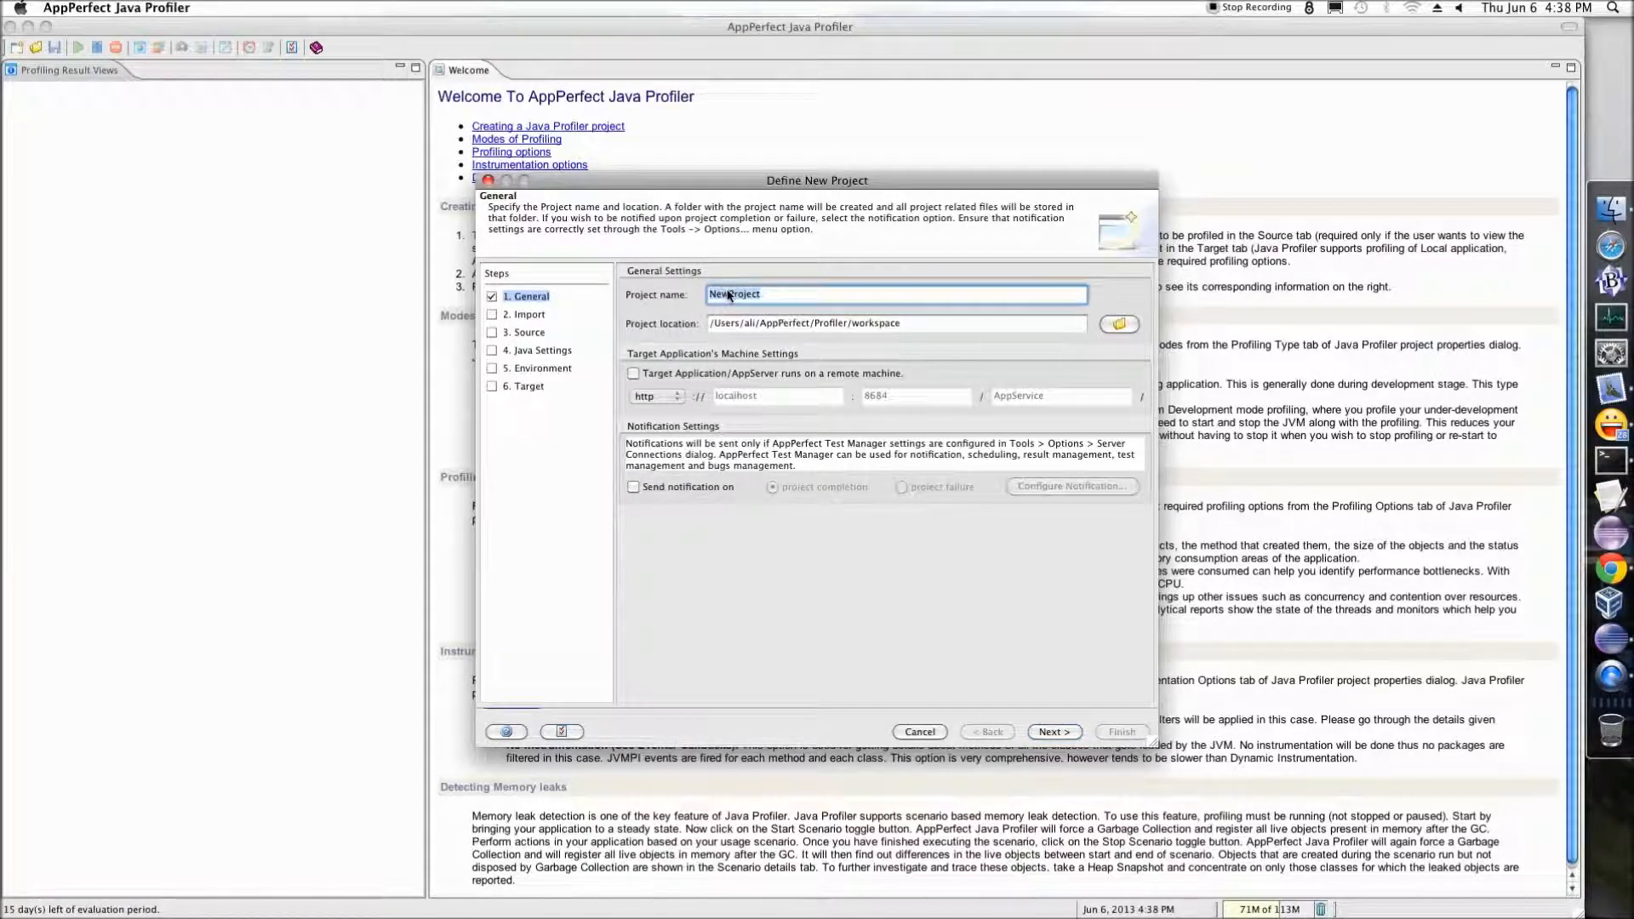
{"action": "type", "text": "PetStore"}
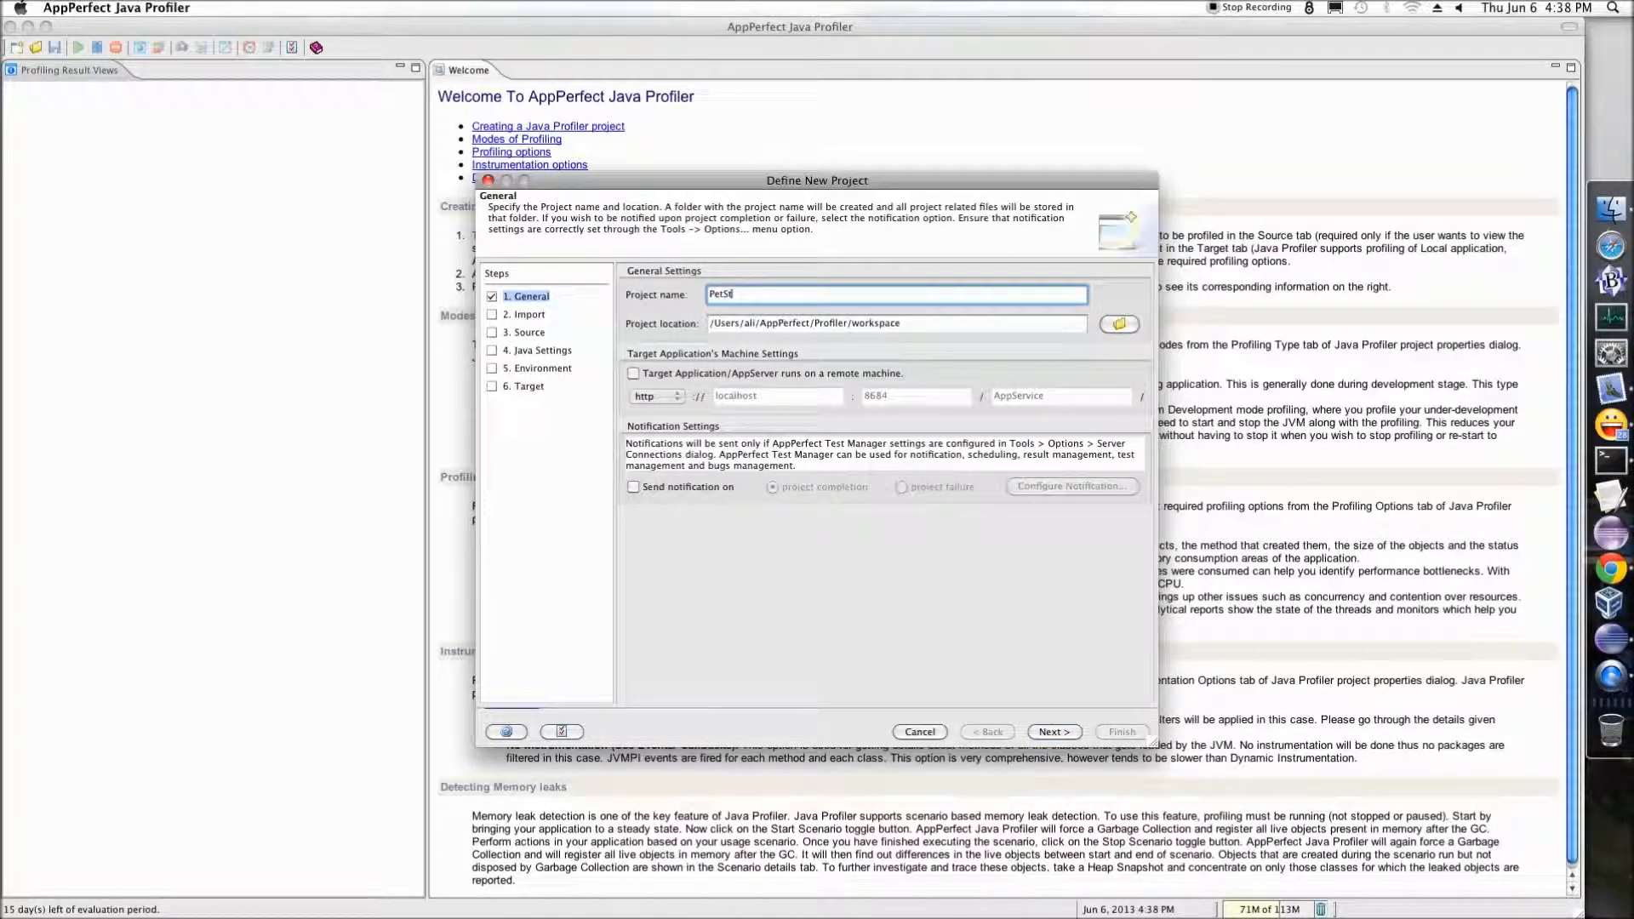
{"action": "left_click", "coordinate": [526, 317]}
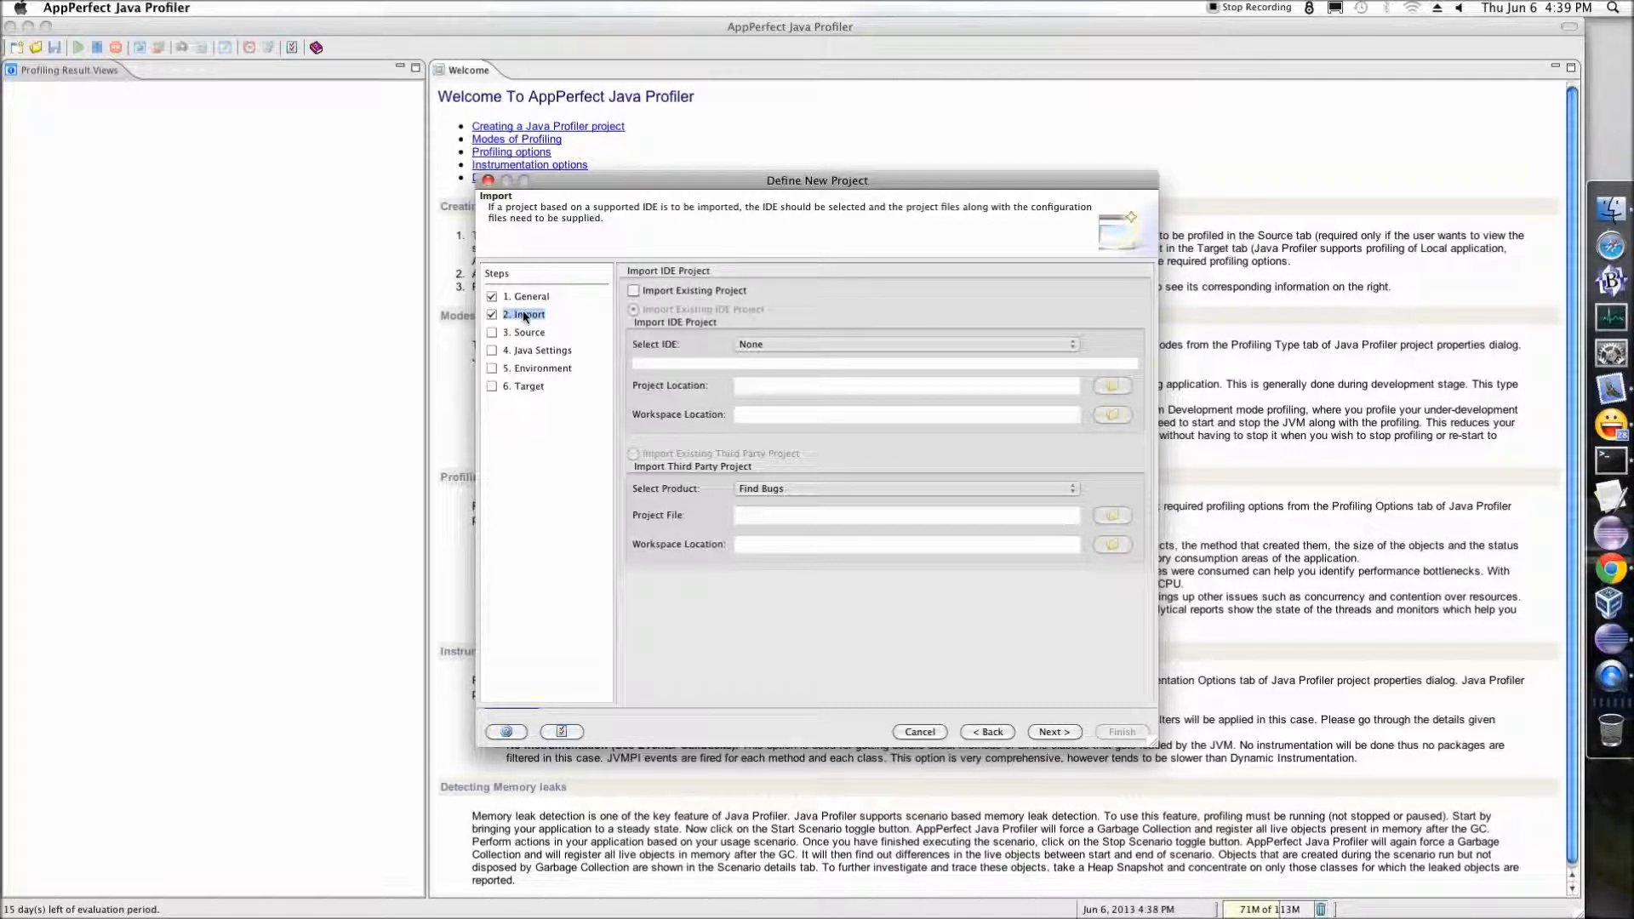
Add the com folder from tomcat/webapps/petstore/src as project source and expand its file listing down to the petstore package
{"action": "left_click", "coordinate": [526, 334]}
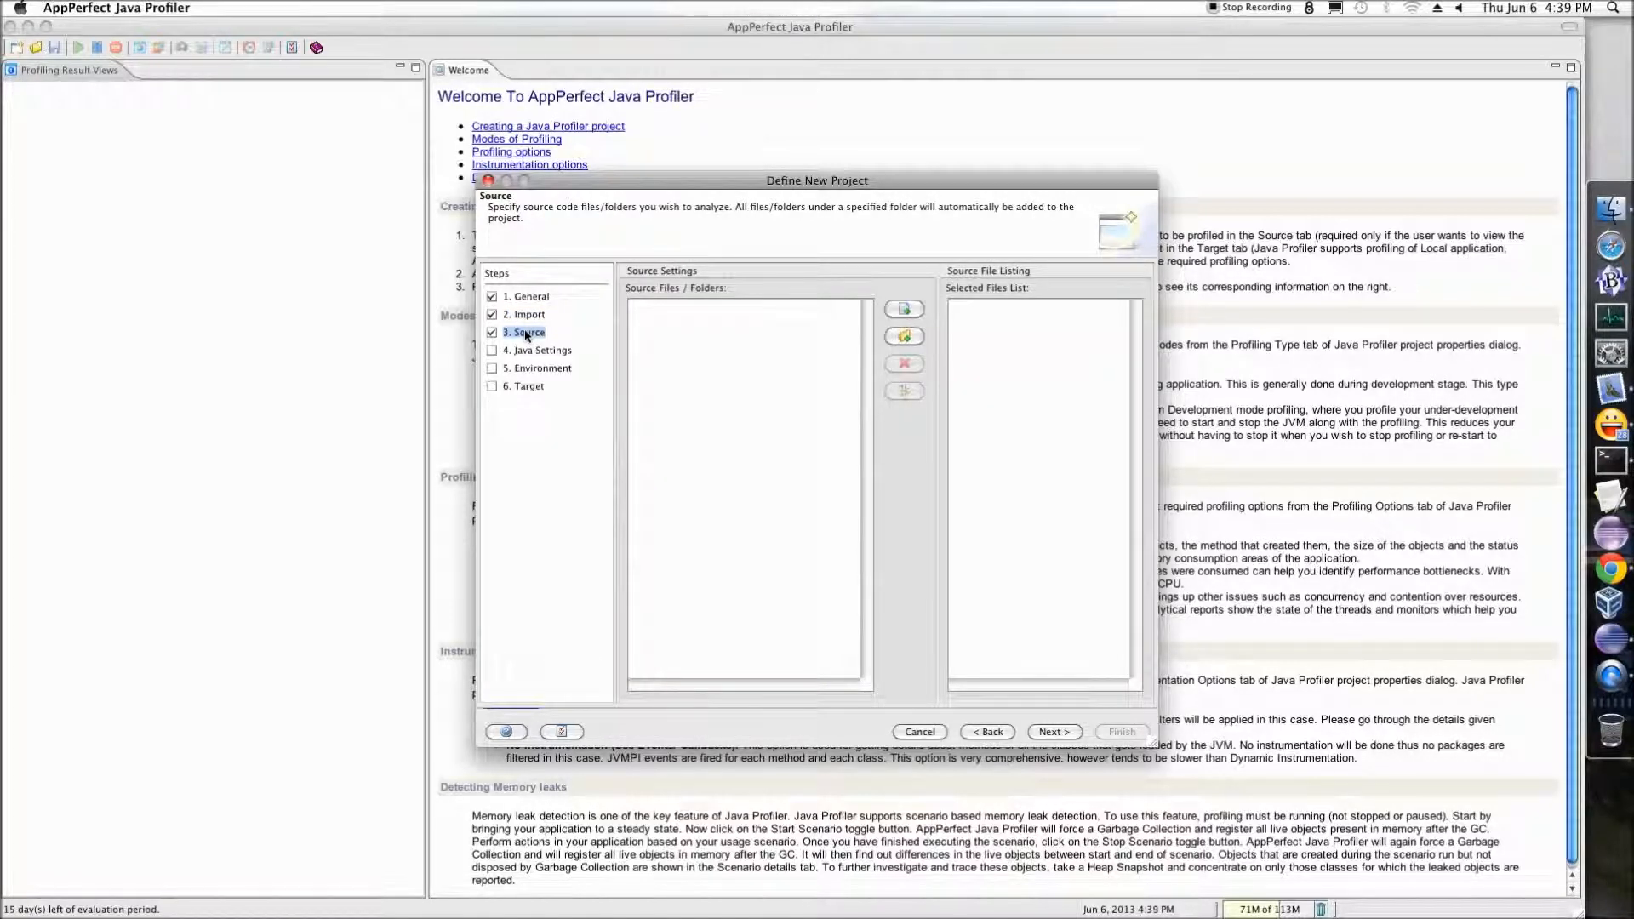
{"action": "left_click", "coordinate": [907, 343]}
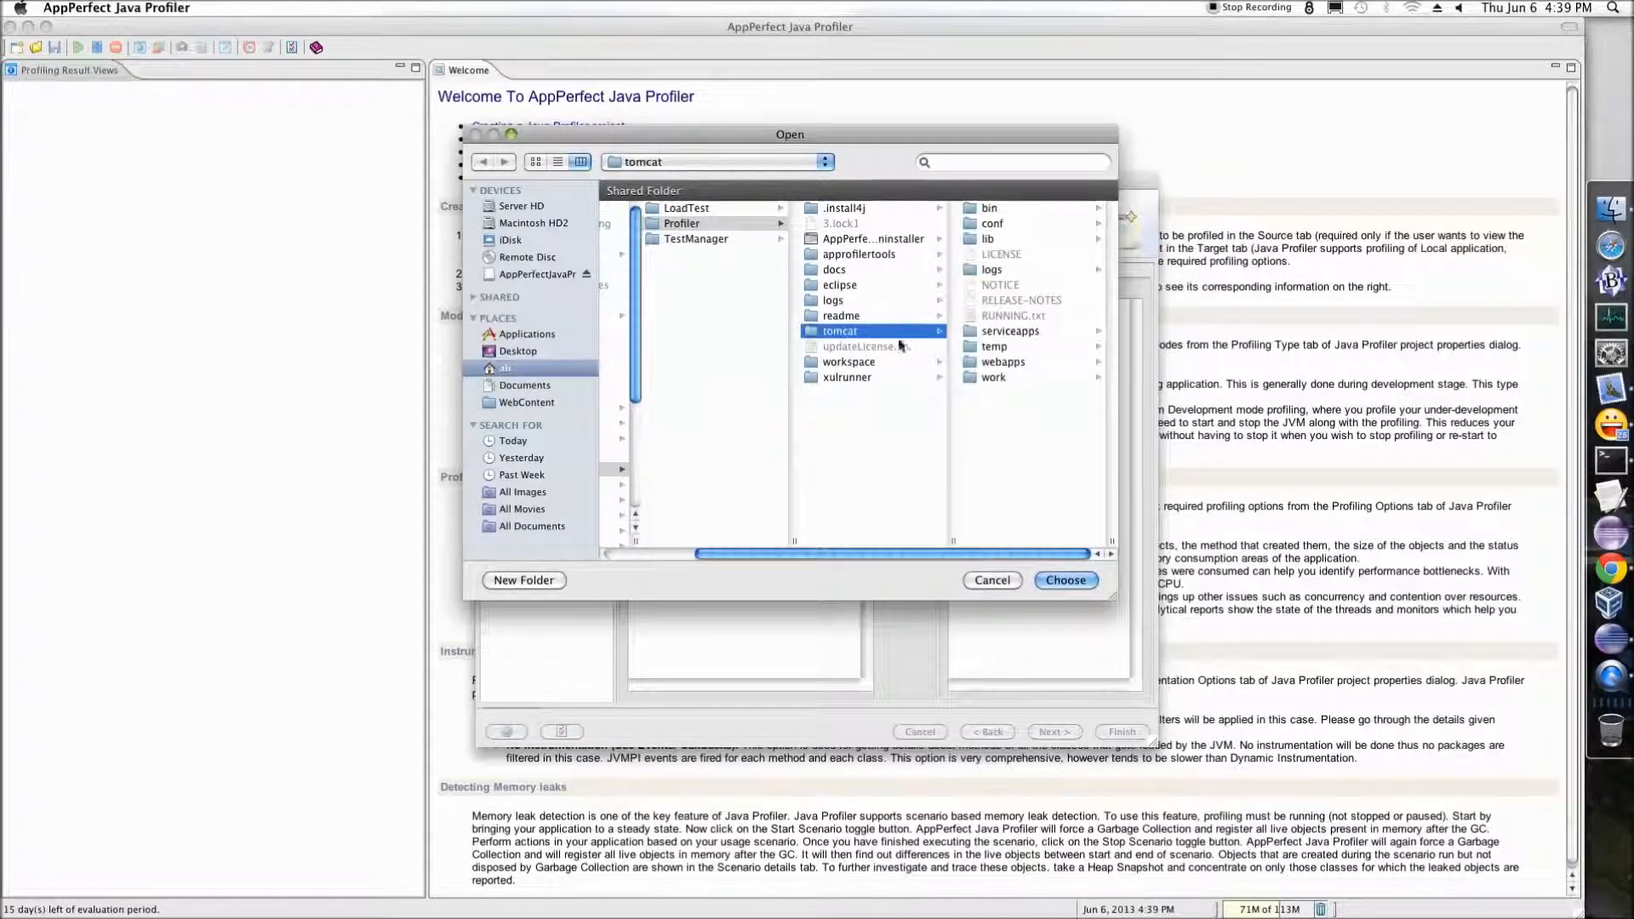
{"action": "left_click", "coordinate": [997, 362]}
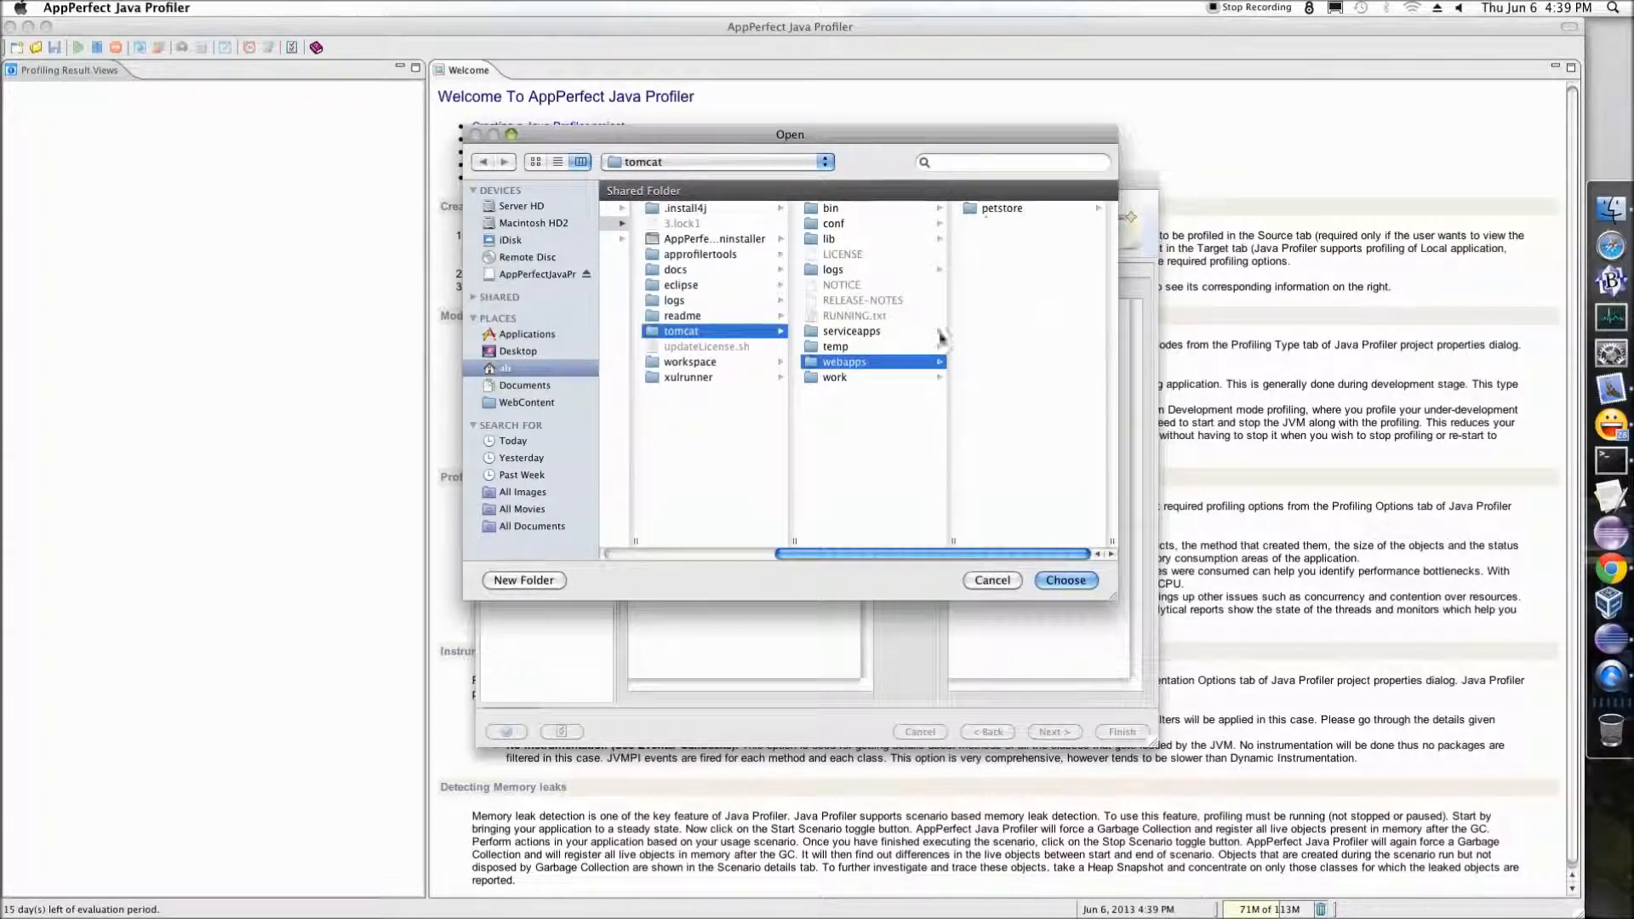
{"action": "left_click", "coordinate": [989, 209]}
{"action": "scroll", "coordinate": [1003, 426], "scroll_direction": "down", "scroll_amount": 3}
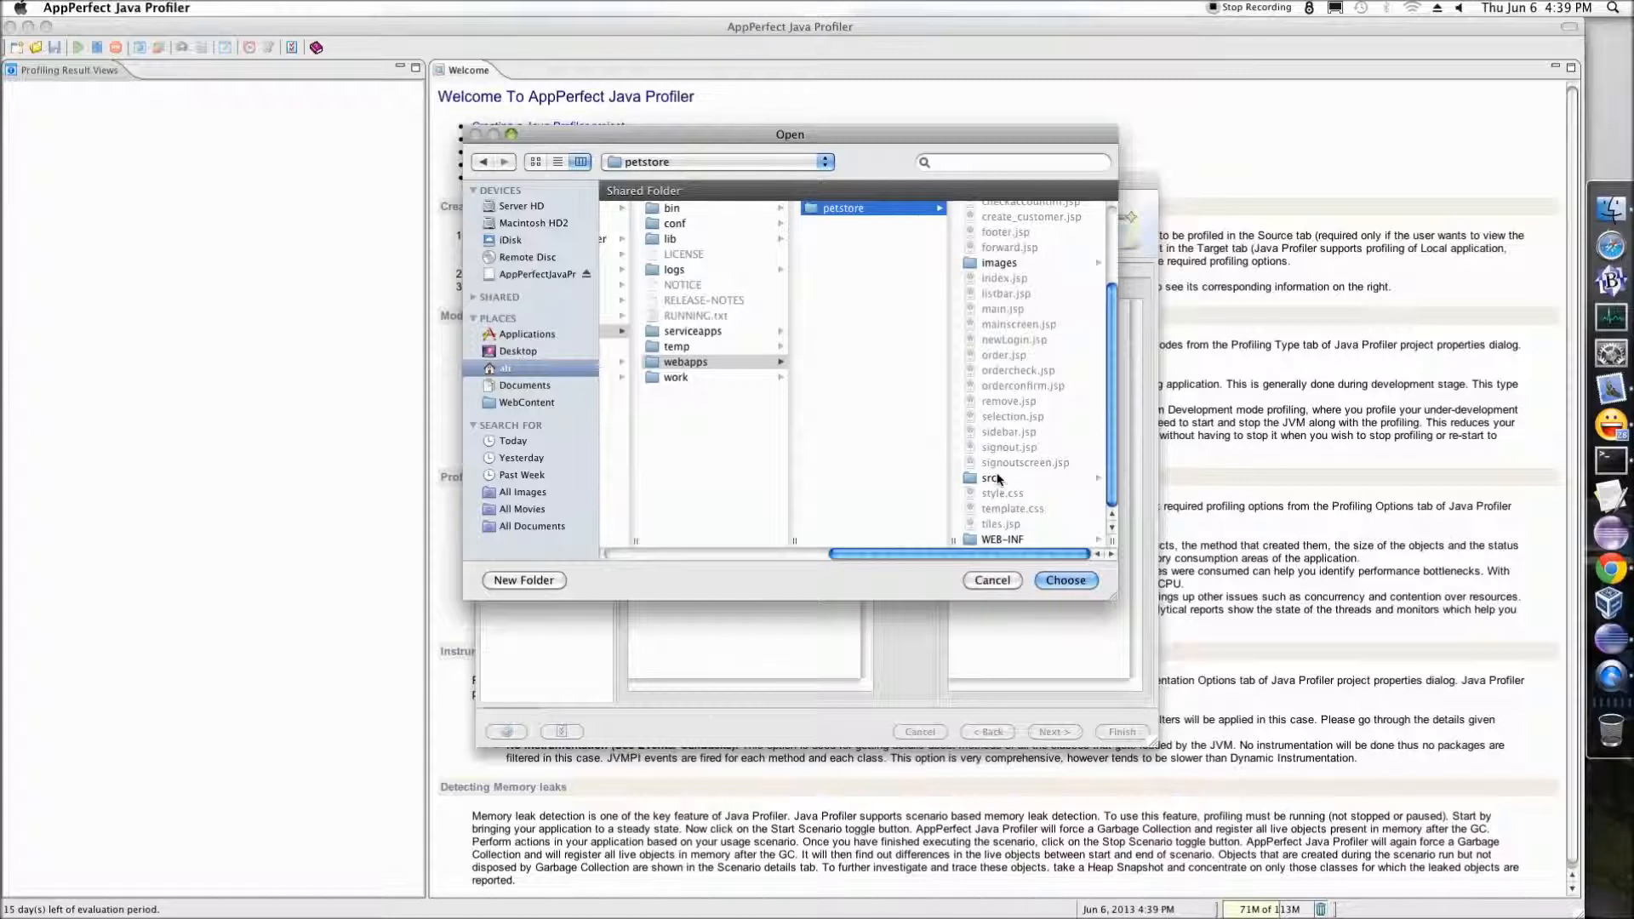
{"action": "left_click", "coordinate": [998, 478]}
{"action": "key", "text": "Right"}
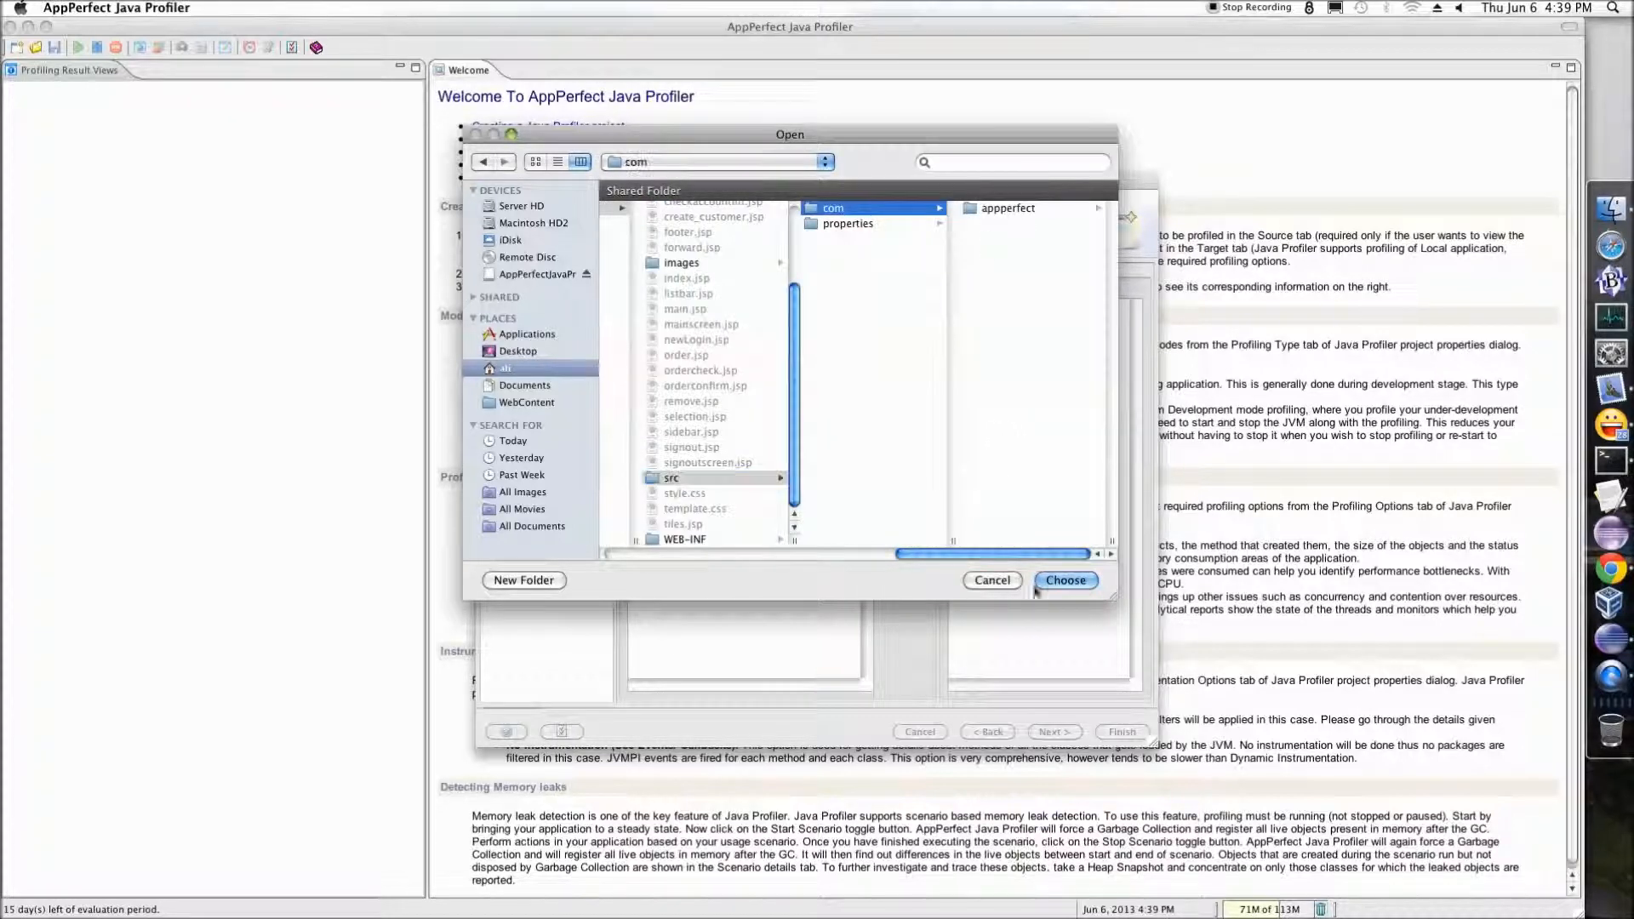
{"action": "left_click", "coordinate": [1074, 579]}
{"action": "left_click", "coordinate": [959, 309]}
{"action": "left_click", "coordinate": [958, 308]}
{"action": "left_click", "coordinate": [977, 322]}
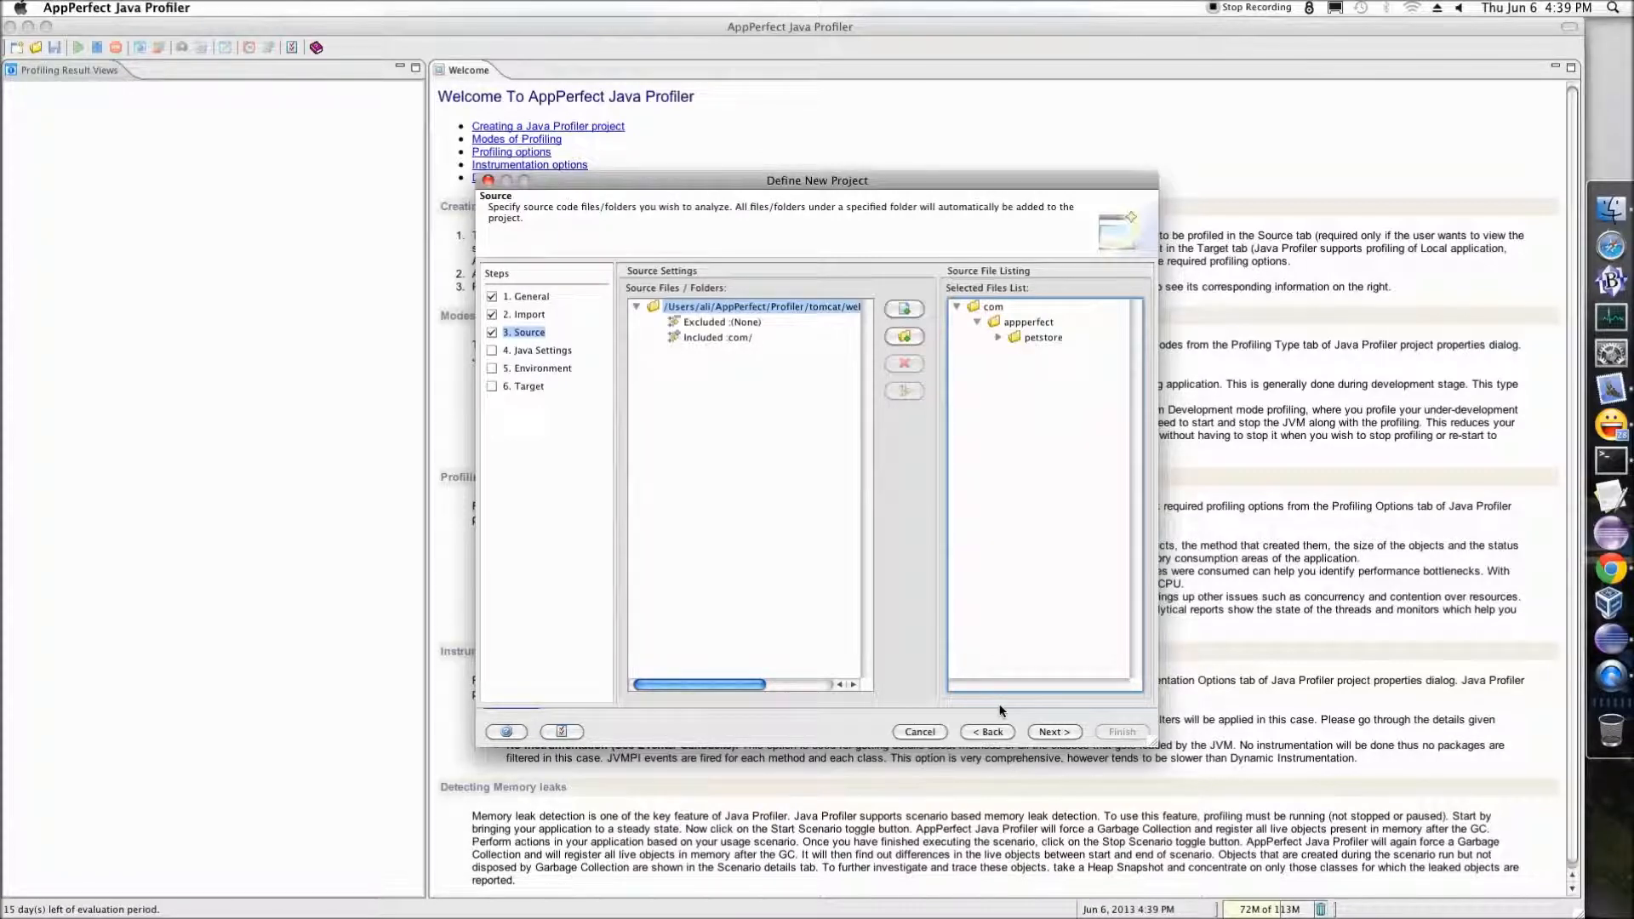
{"action": "left_click", "coordinate": [537, 350]}
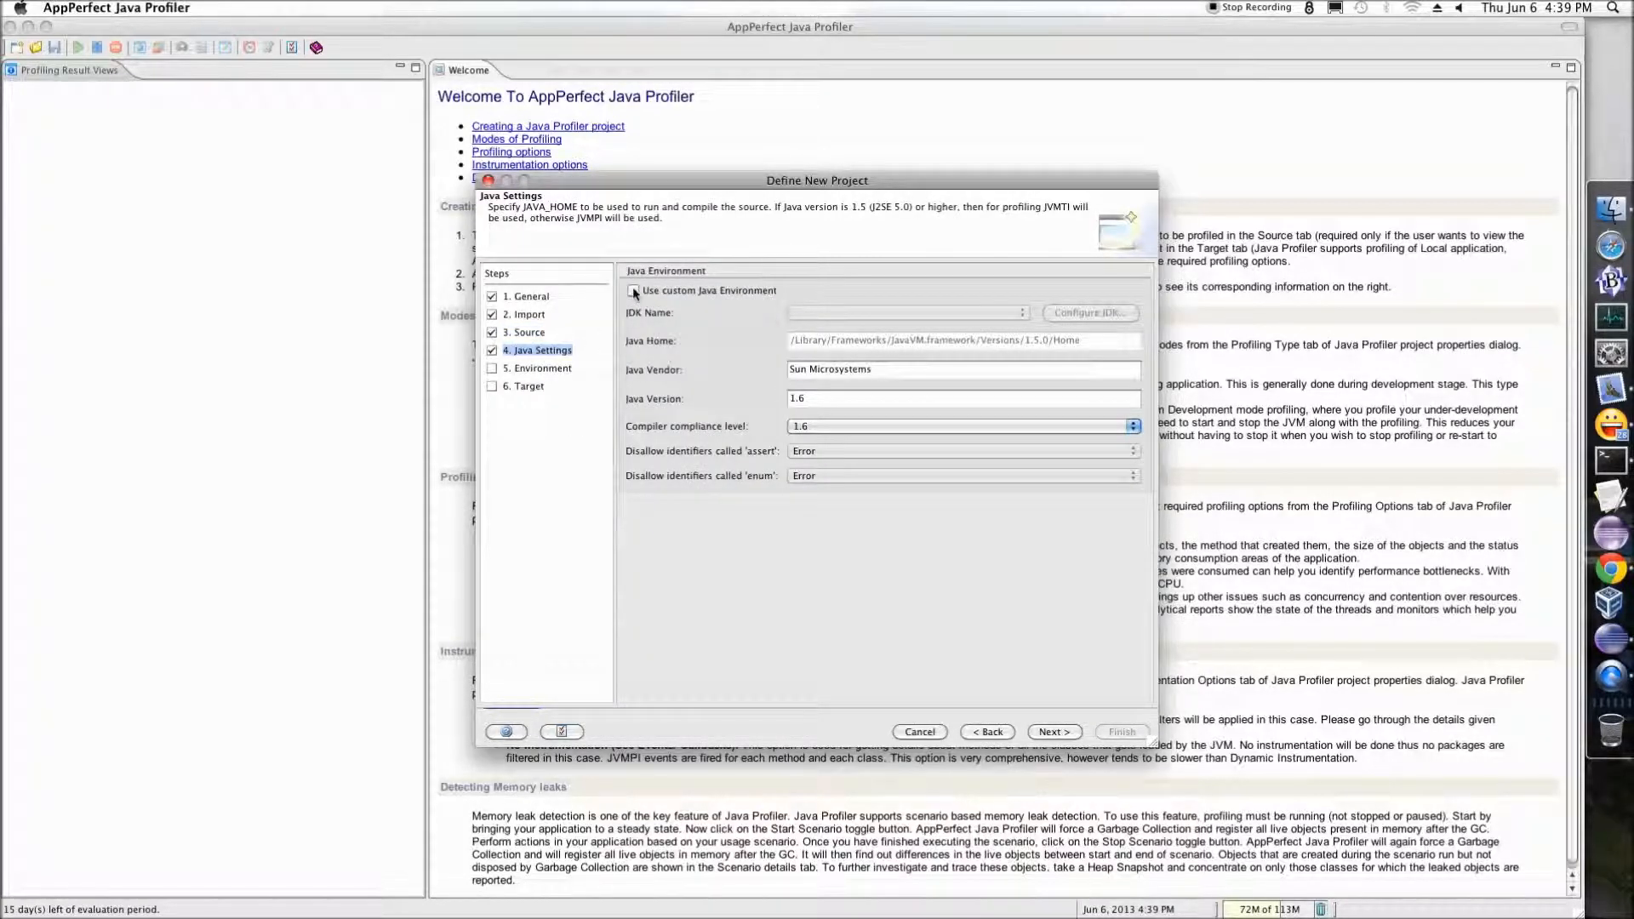
{"action": "left_click", "coordinate": [522, 371]}
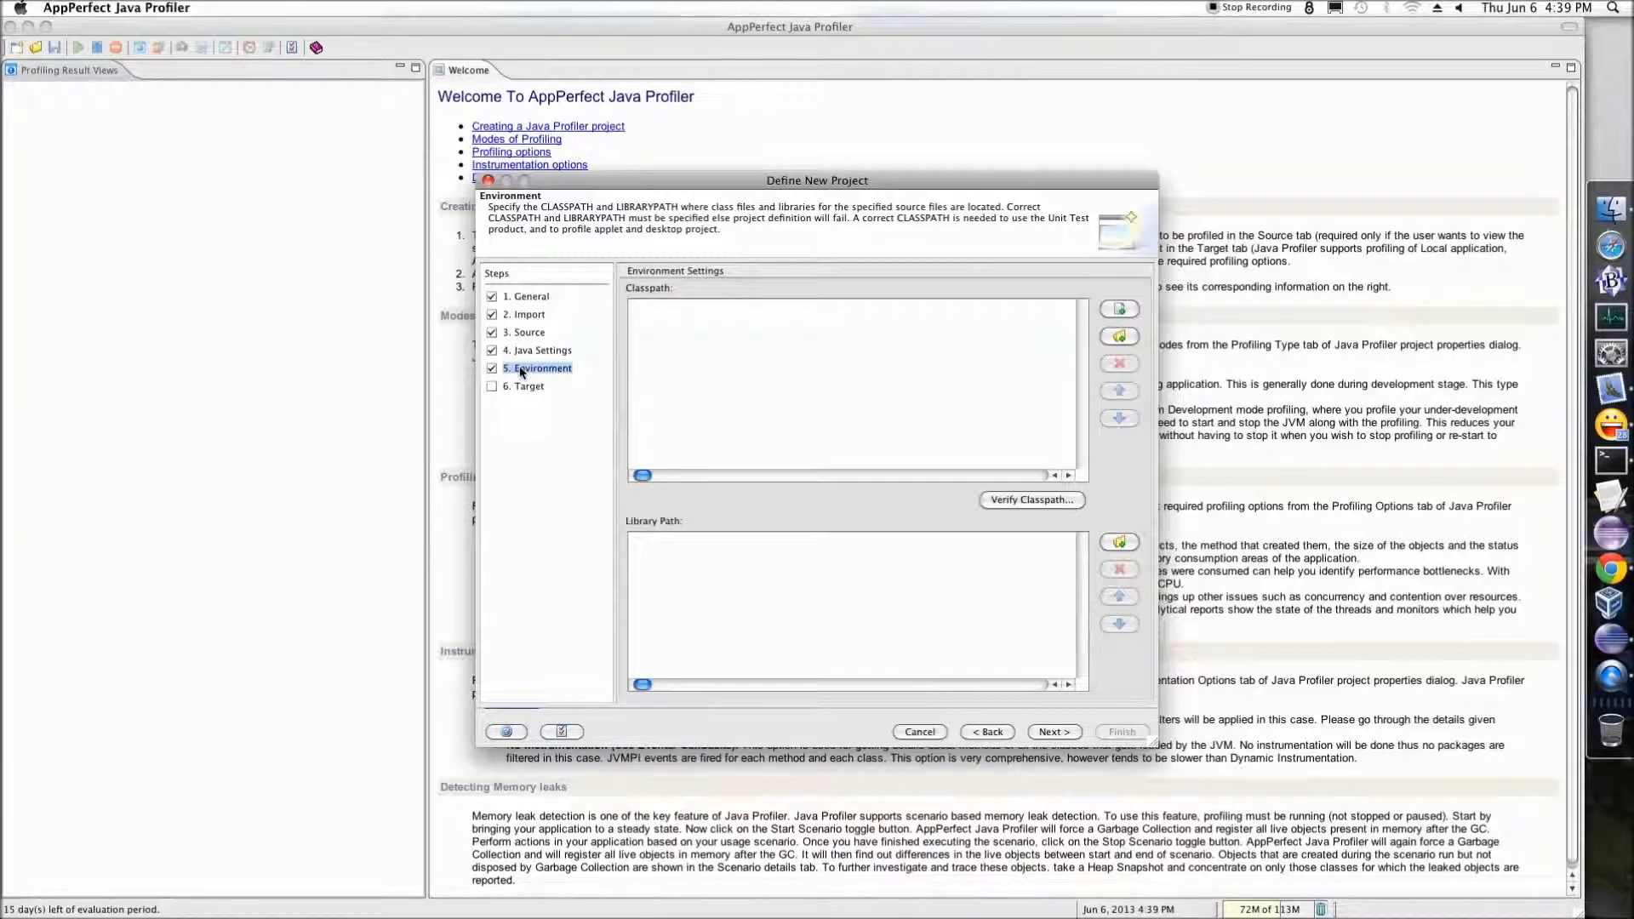
{"action": "left_click", "coordinate": [523, 382]}
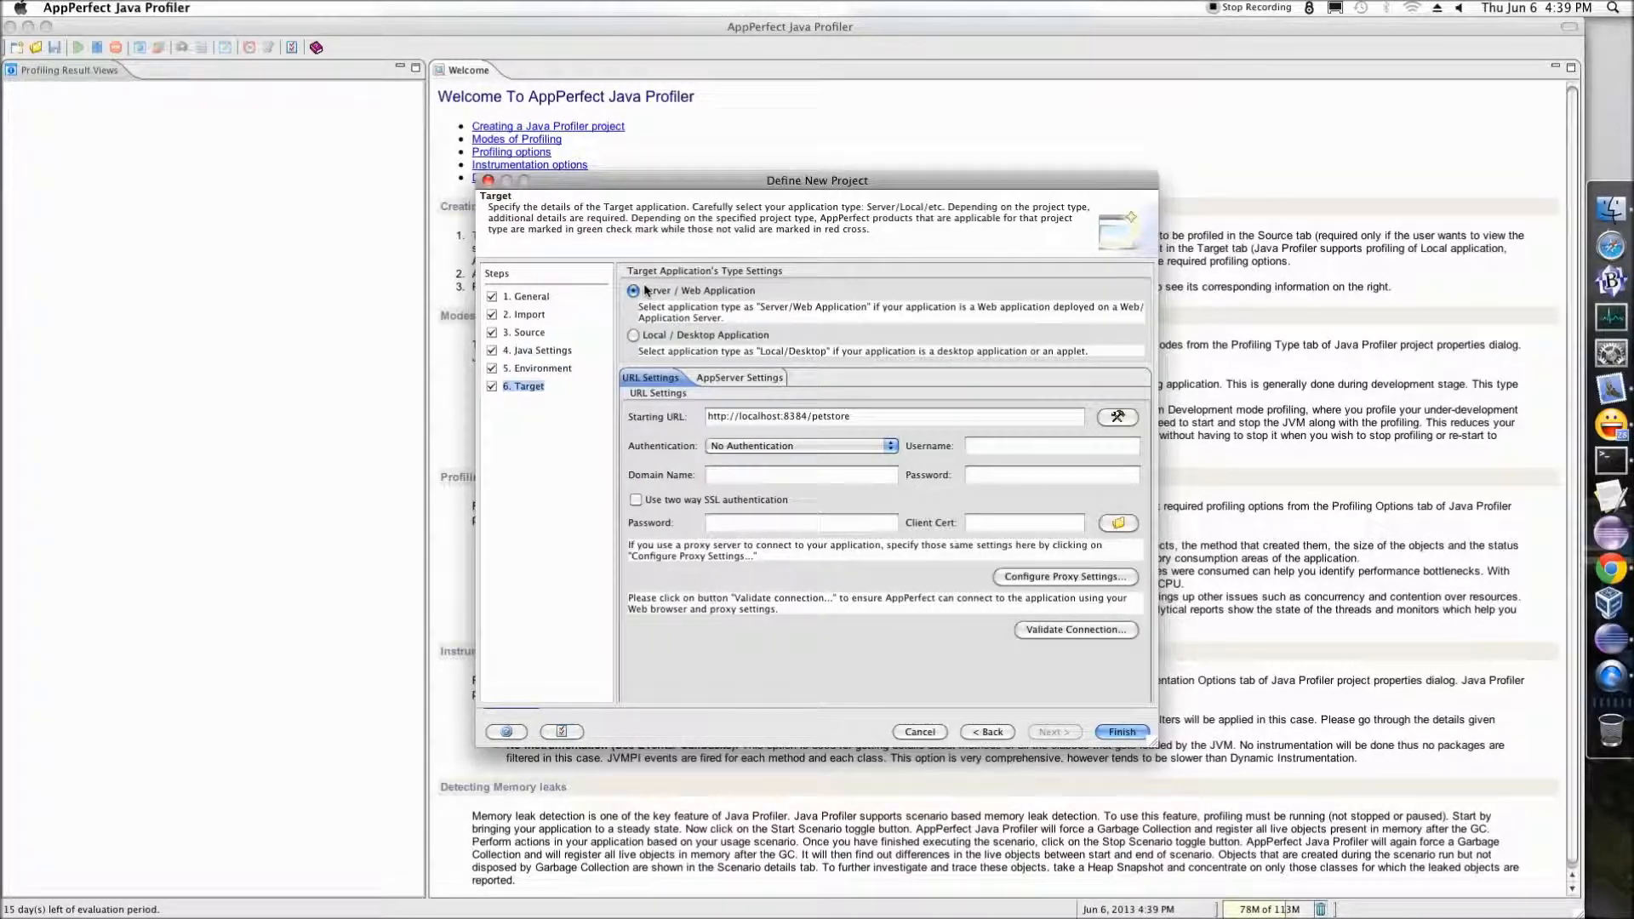
{"action": "triple_click", "coordinate": [769, 418]}
{"action": "type", "text": "http://192.168.0.25:8396/petstore/"}
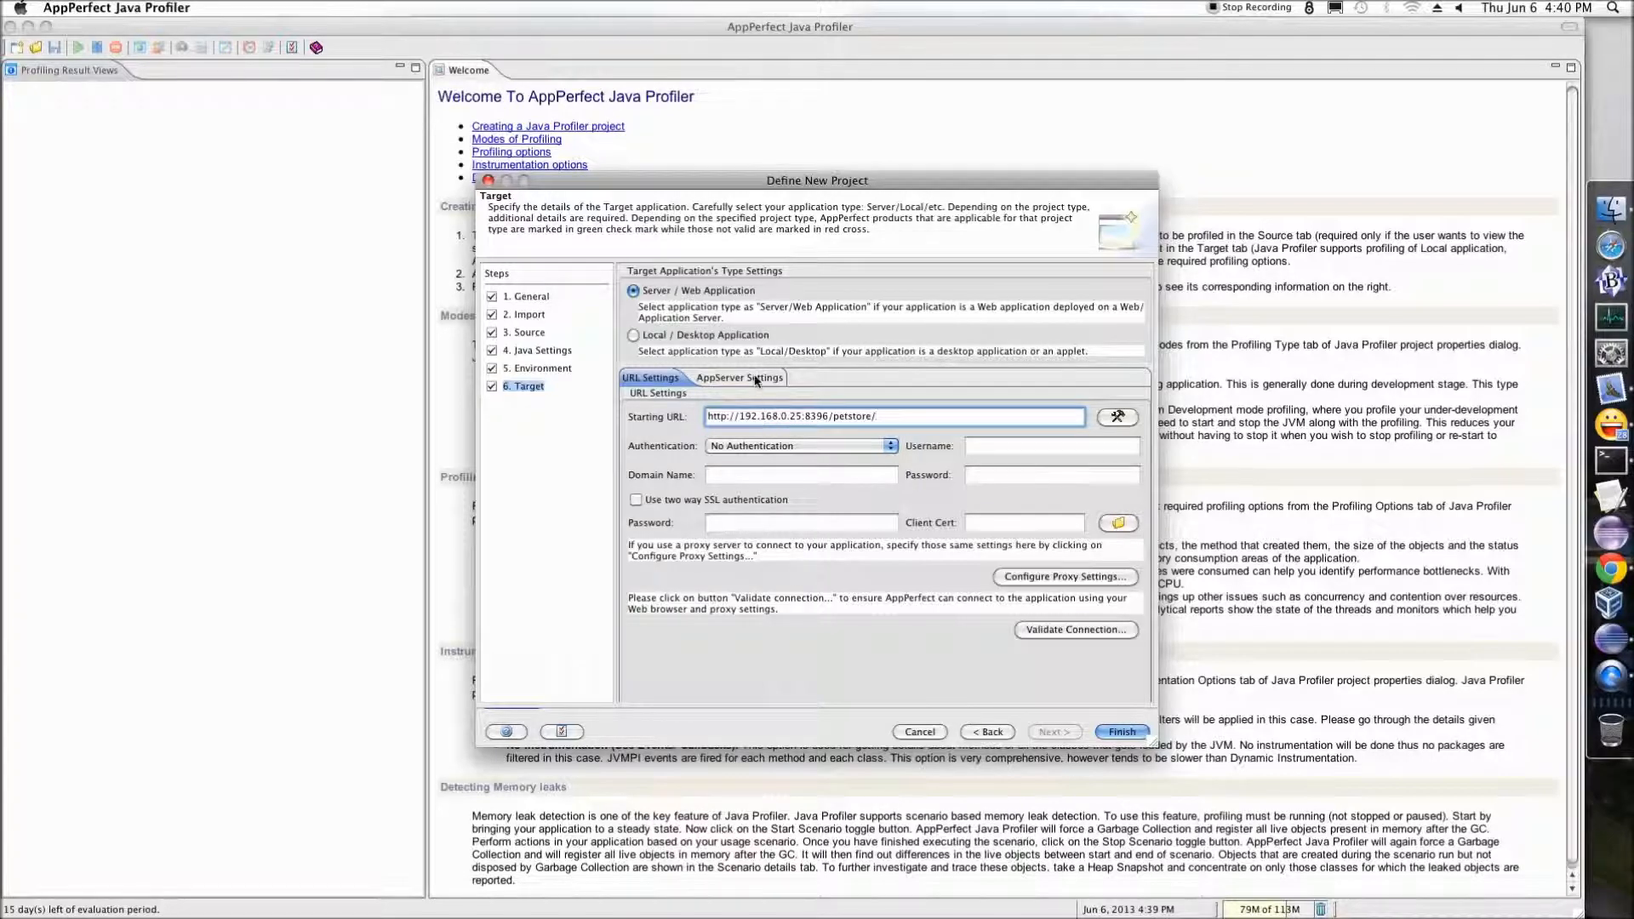
Enable the application server settings, choosing Tomcat_5.X/6.x as the server and the Profiler/tomcat folder as its home
{"action": "left_click", "coordinate": [756, 380]}
{"action": "left_click", "coordinate": [635, 414]}
{"action": "left_click", "coordinate": [770, 435]}
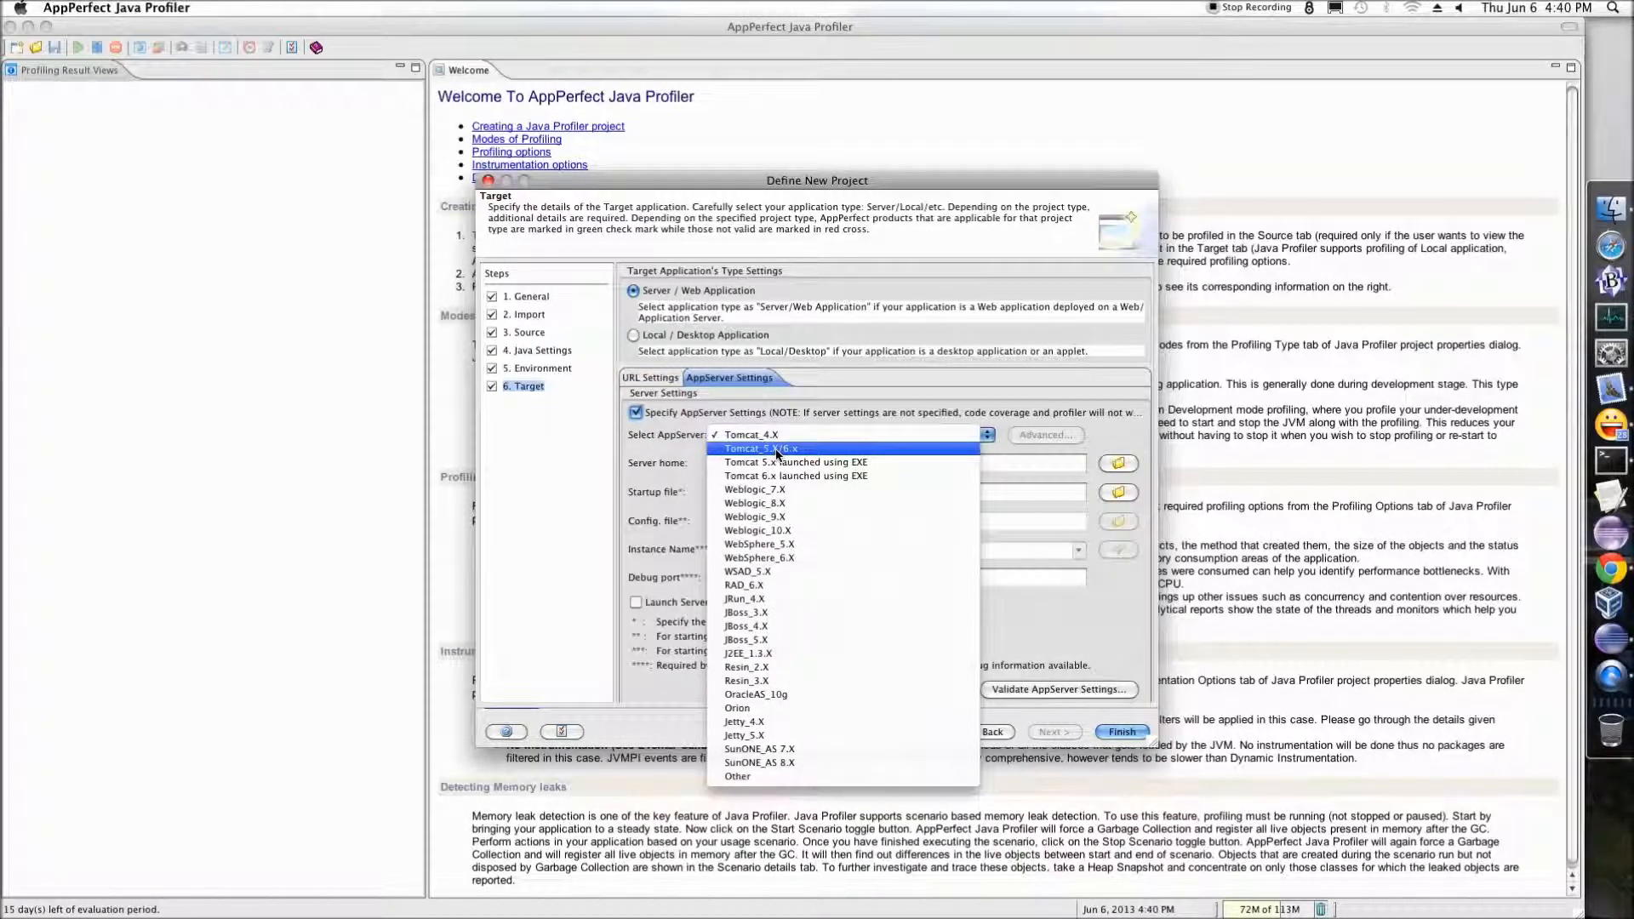
{"action": "left_click", "coordinate": [777, 457]}
{"action": "left_click", "coordinate": [1118, 463]}
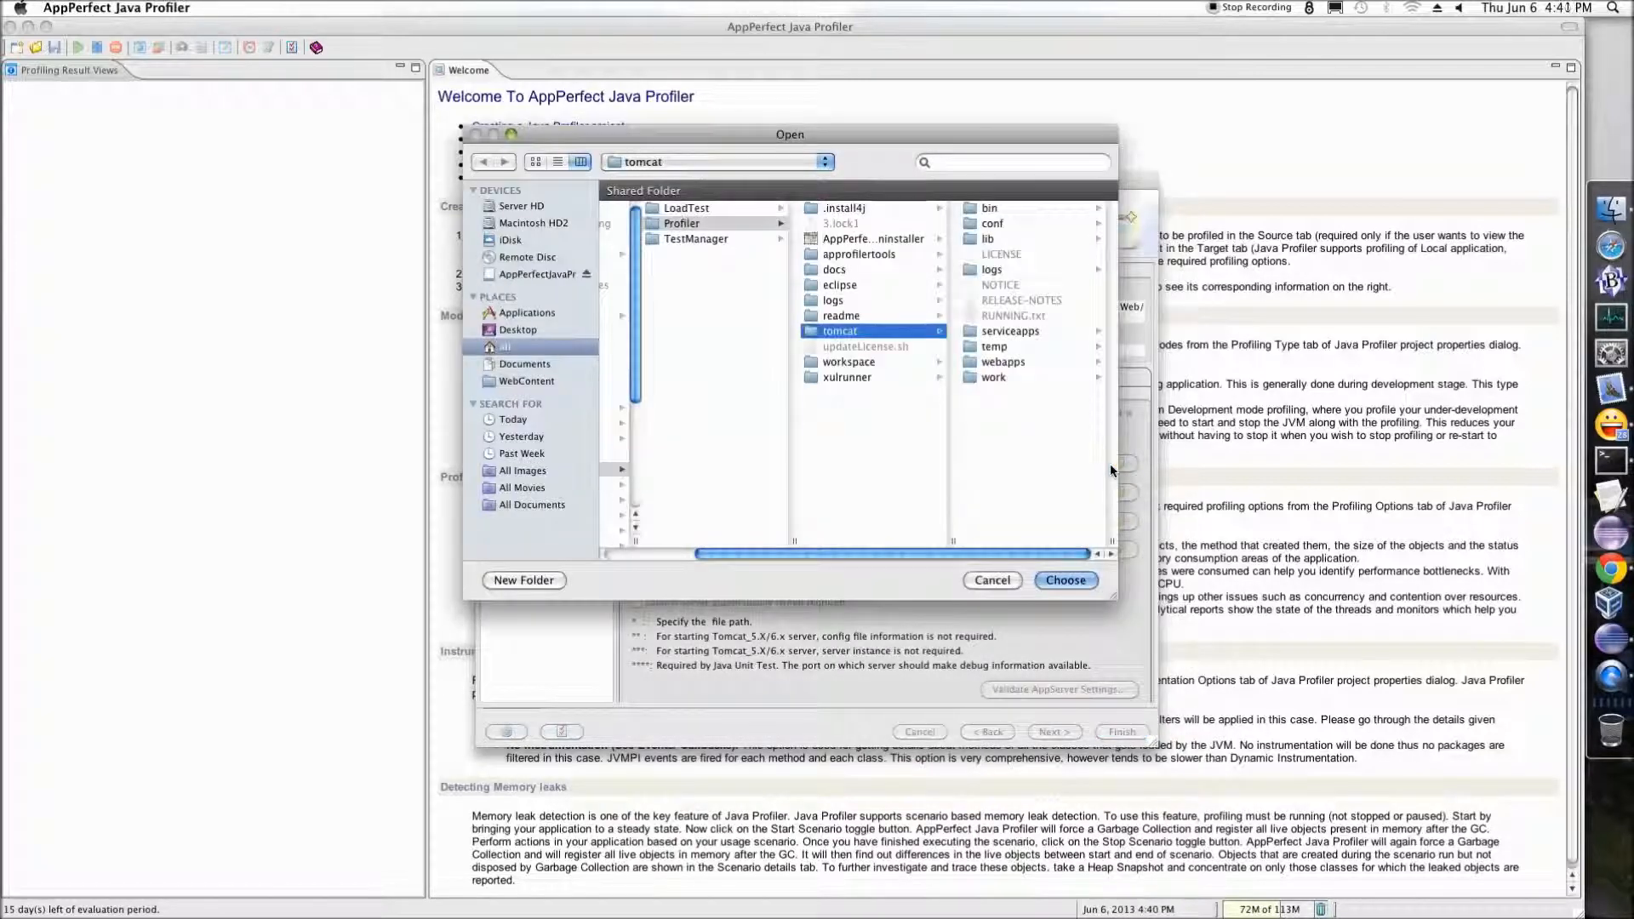
{"action": "left_click", "coordinate": [854, 544]}
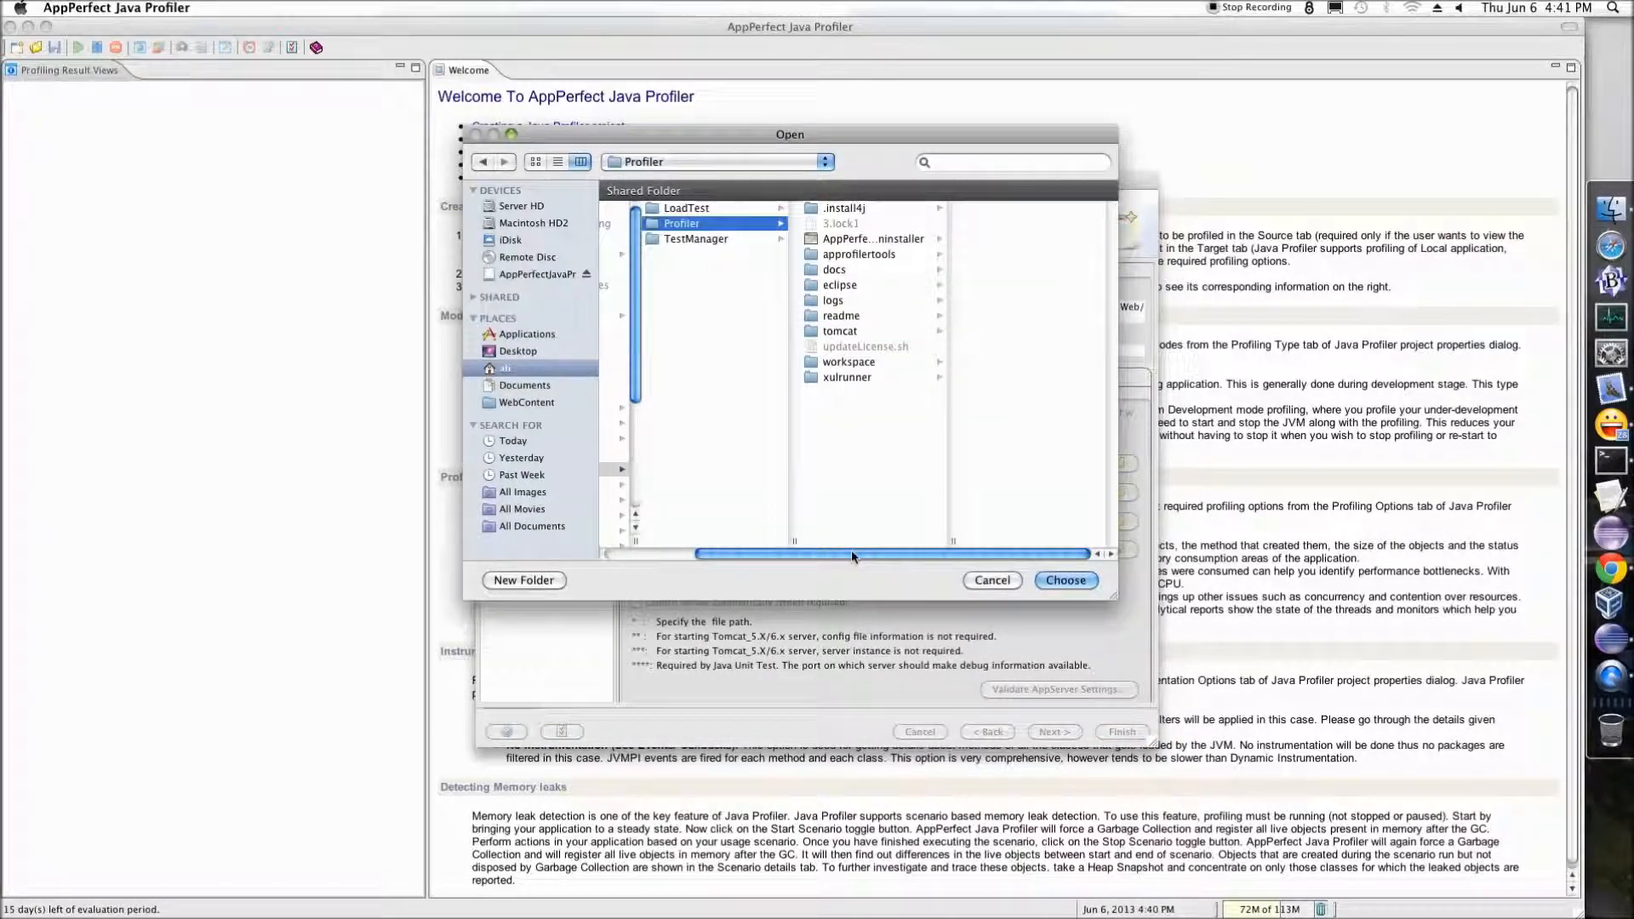
{"action": "left_click", "coordinate": [841, 334]}
{"action": "left_click", "coordinate": [1065, 579]}
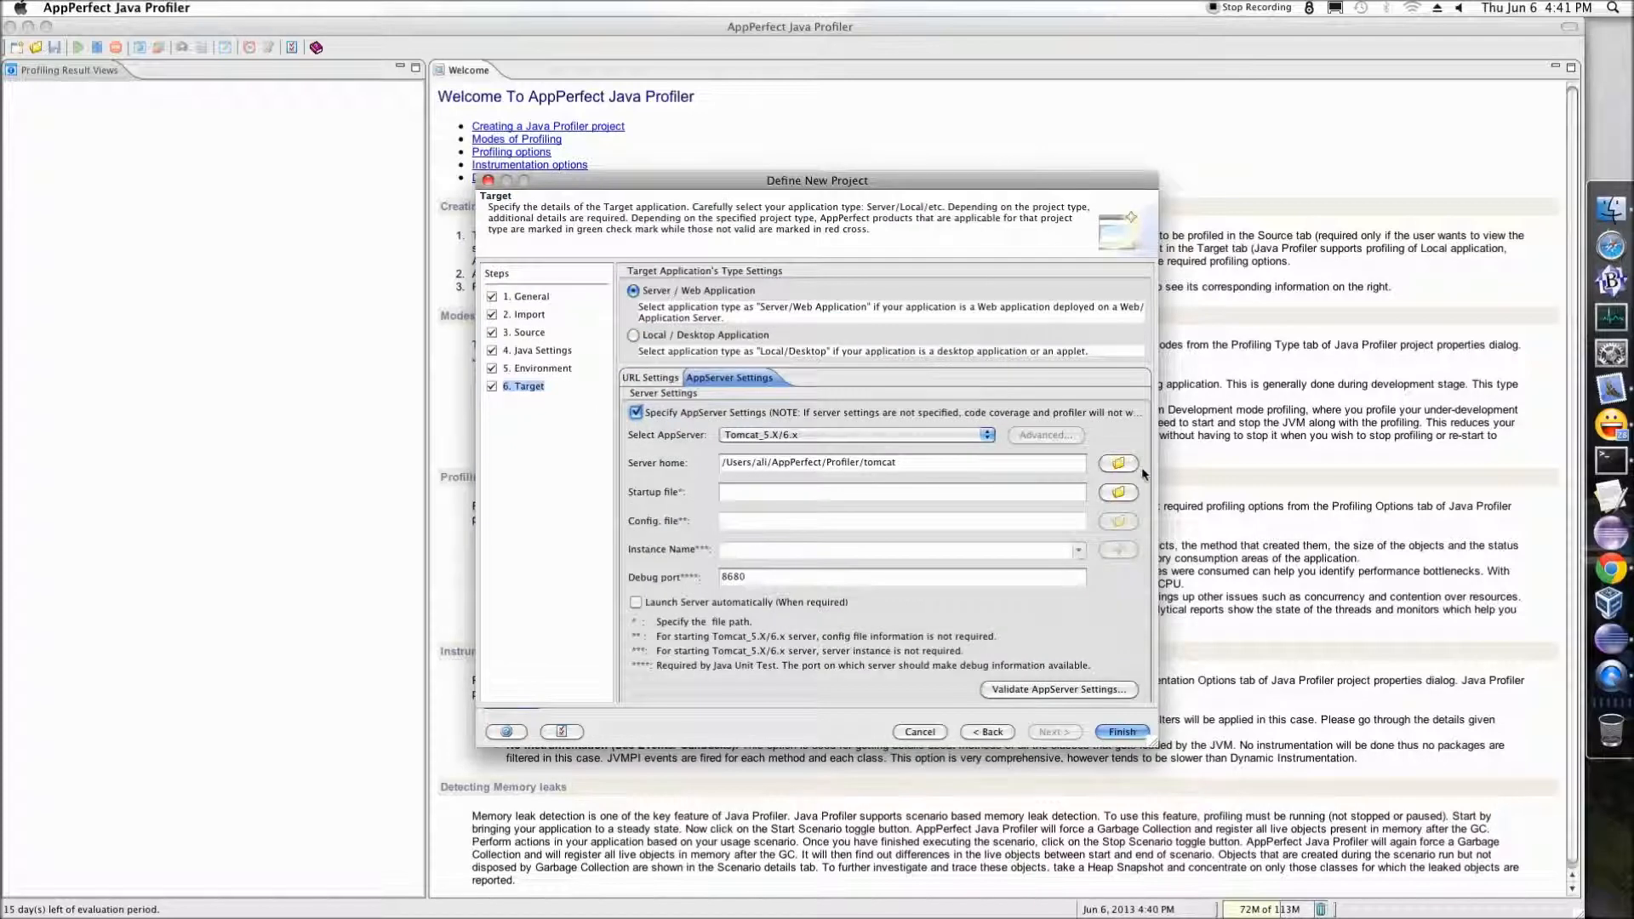
Set the application server's startup file to catalina.sh from the tomcat/bin folder
{"action": "left_click", "coordinate": [1119, 493]}
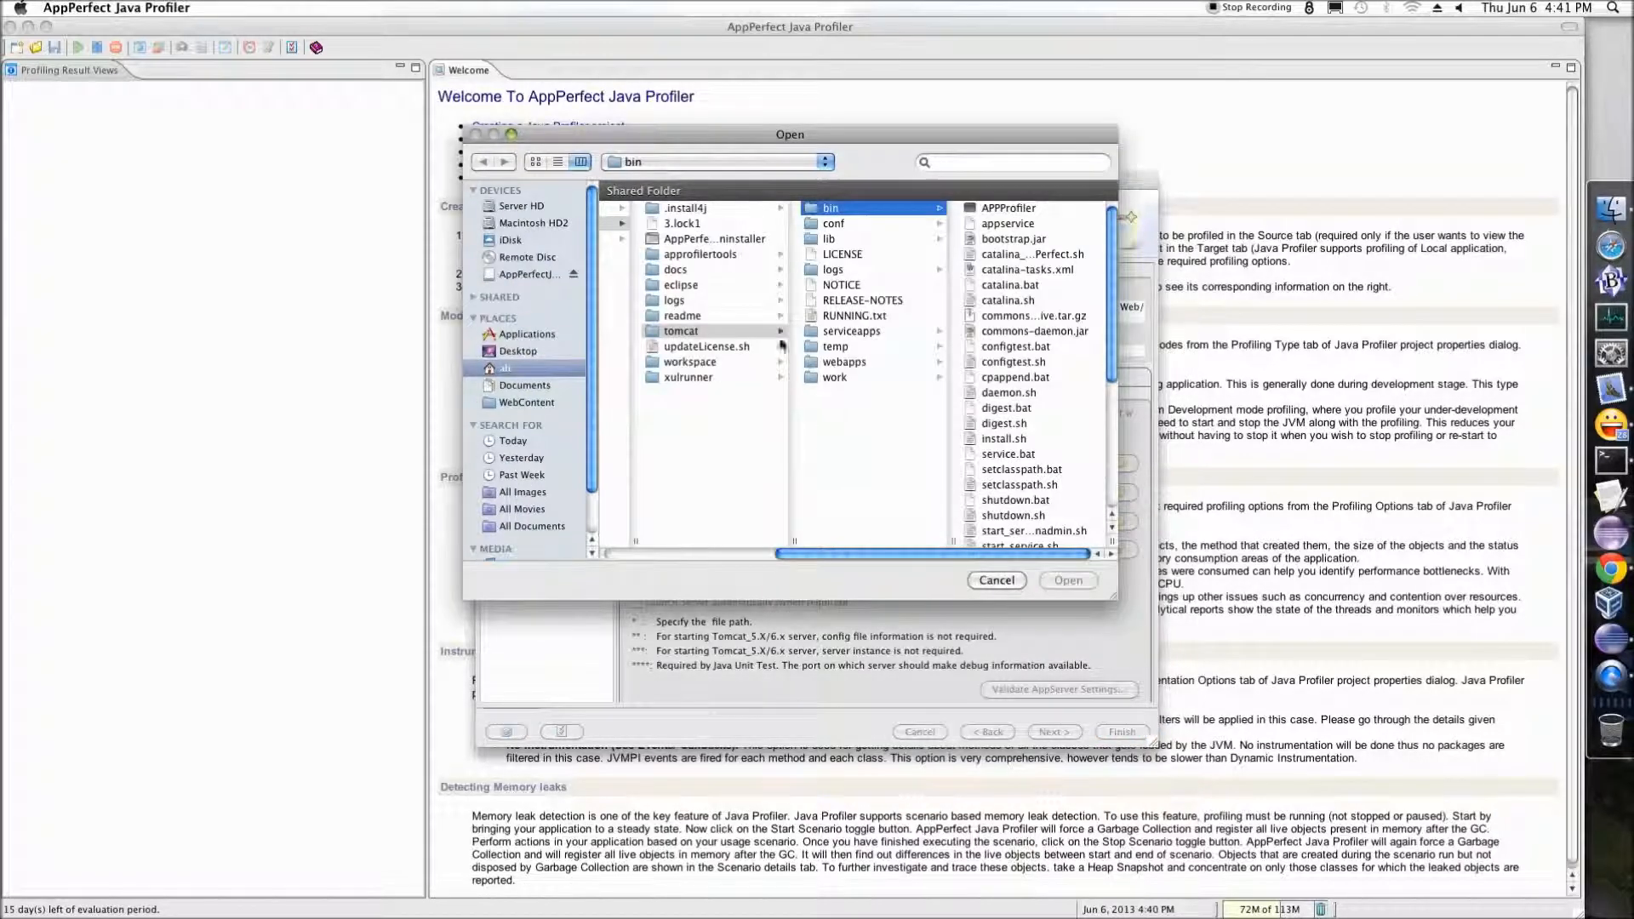
{"action": "left_click", "coordinate": [1014, 301]}
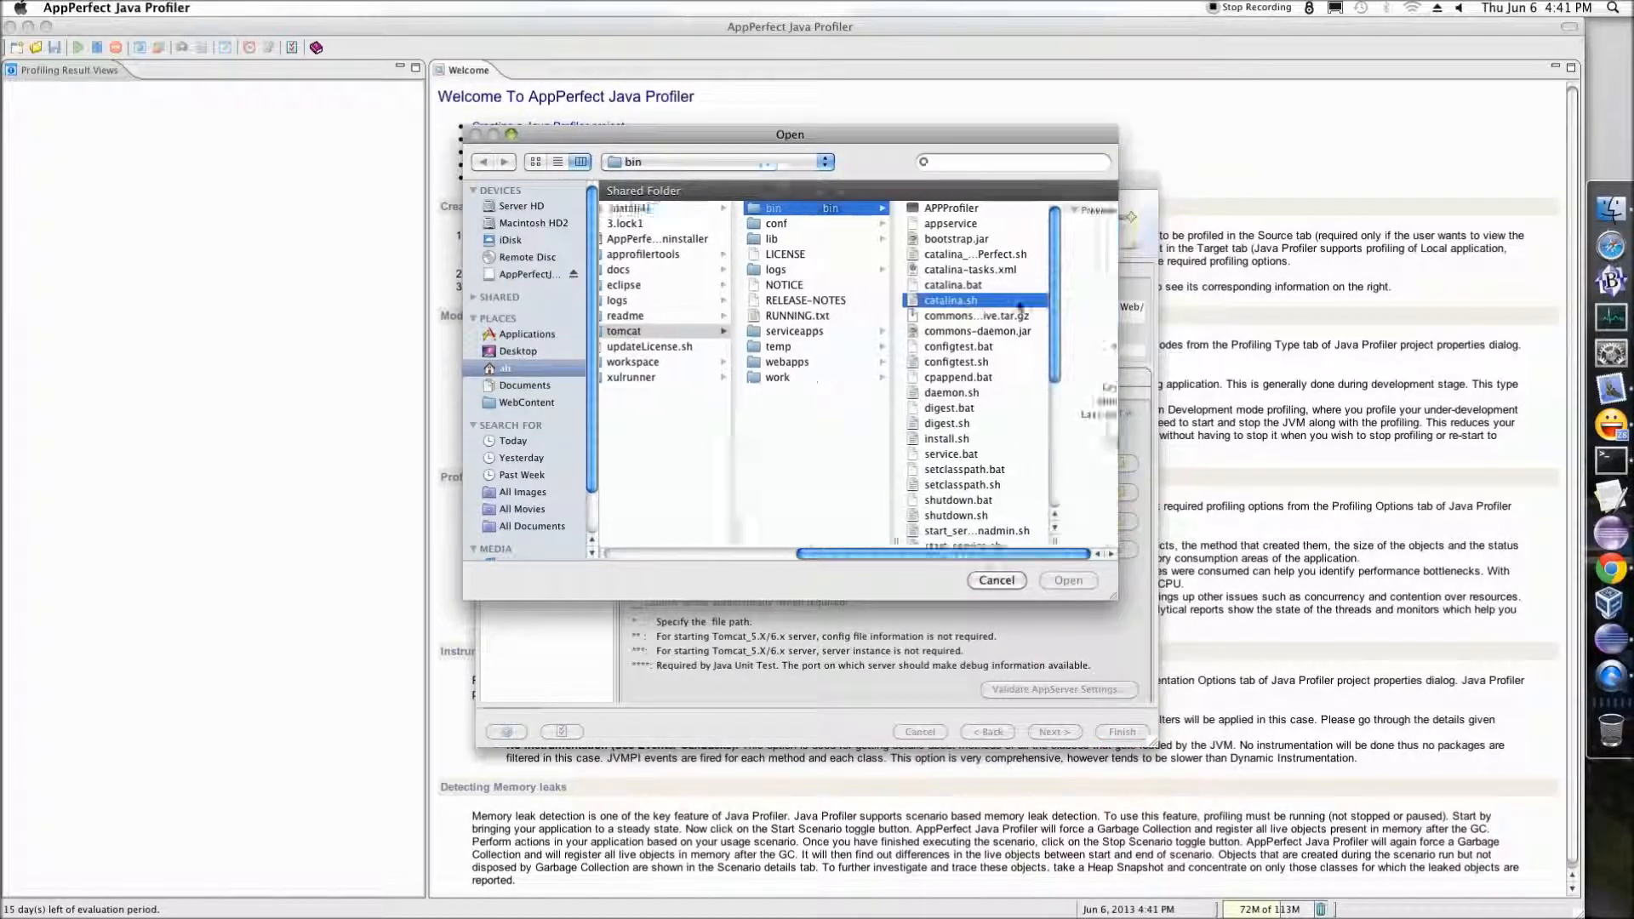
{"action": "left_click", "coordinate": [1069, 581]}
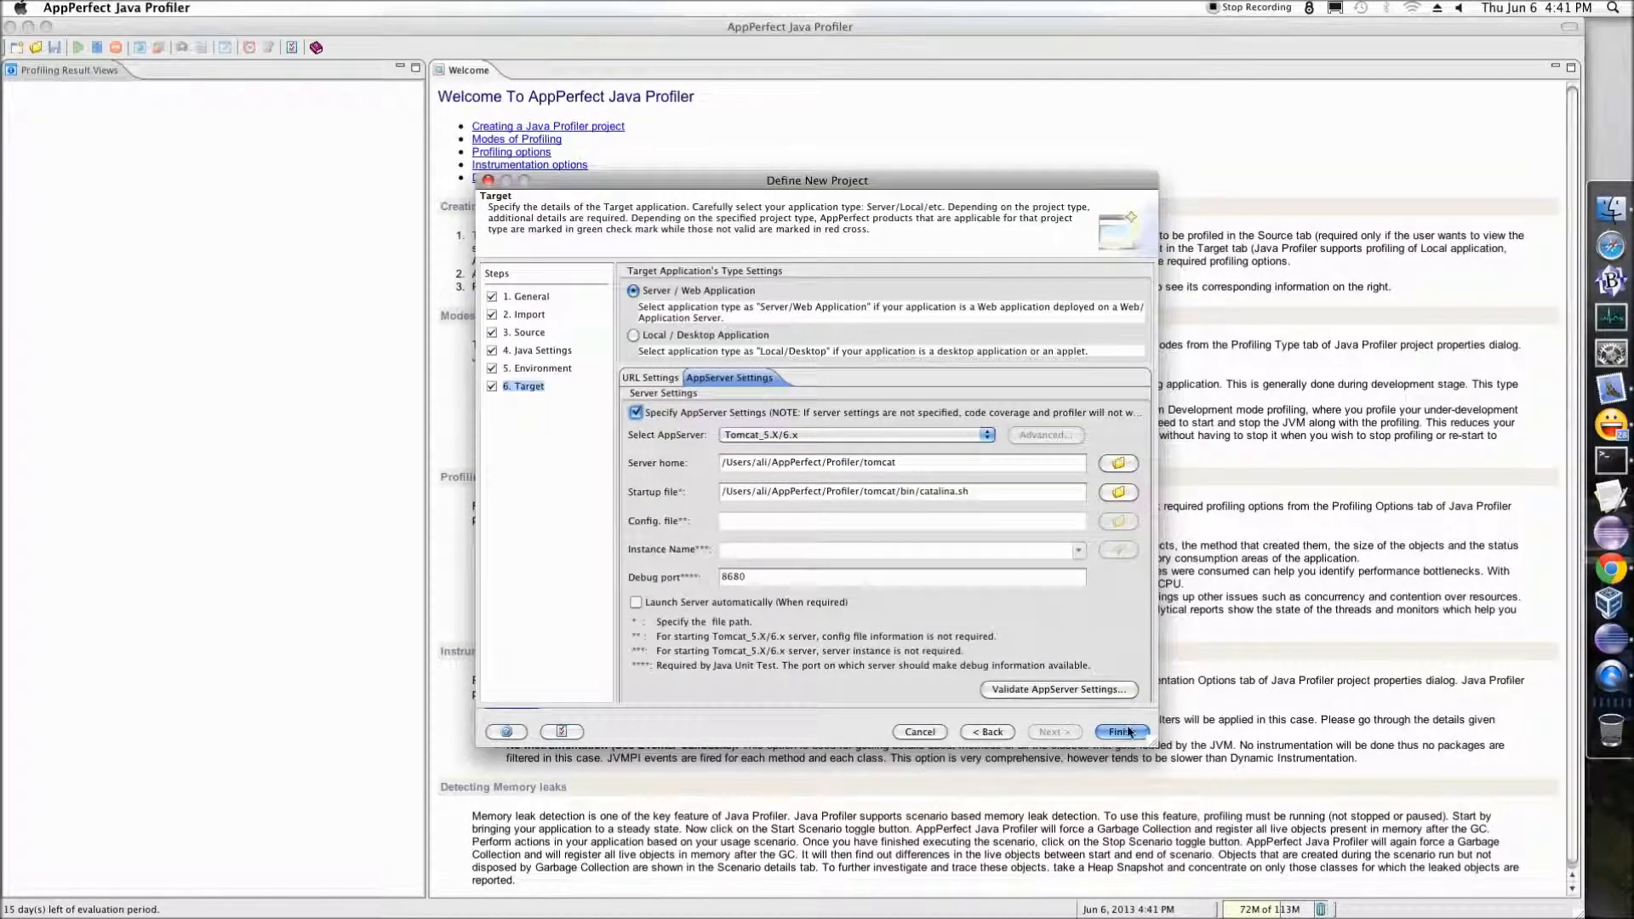
Enable automatic server launch and finish creating the project
{"action": "left_click", "coordinate": [637, 603]}
{"action": "left_click", "coordinate": [1122, 732]}
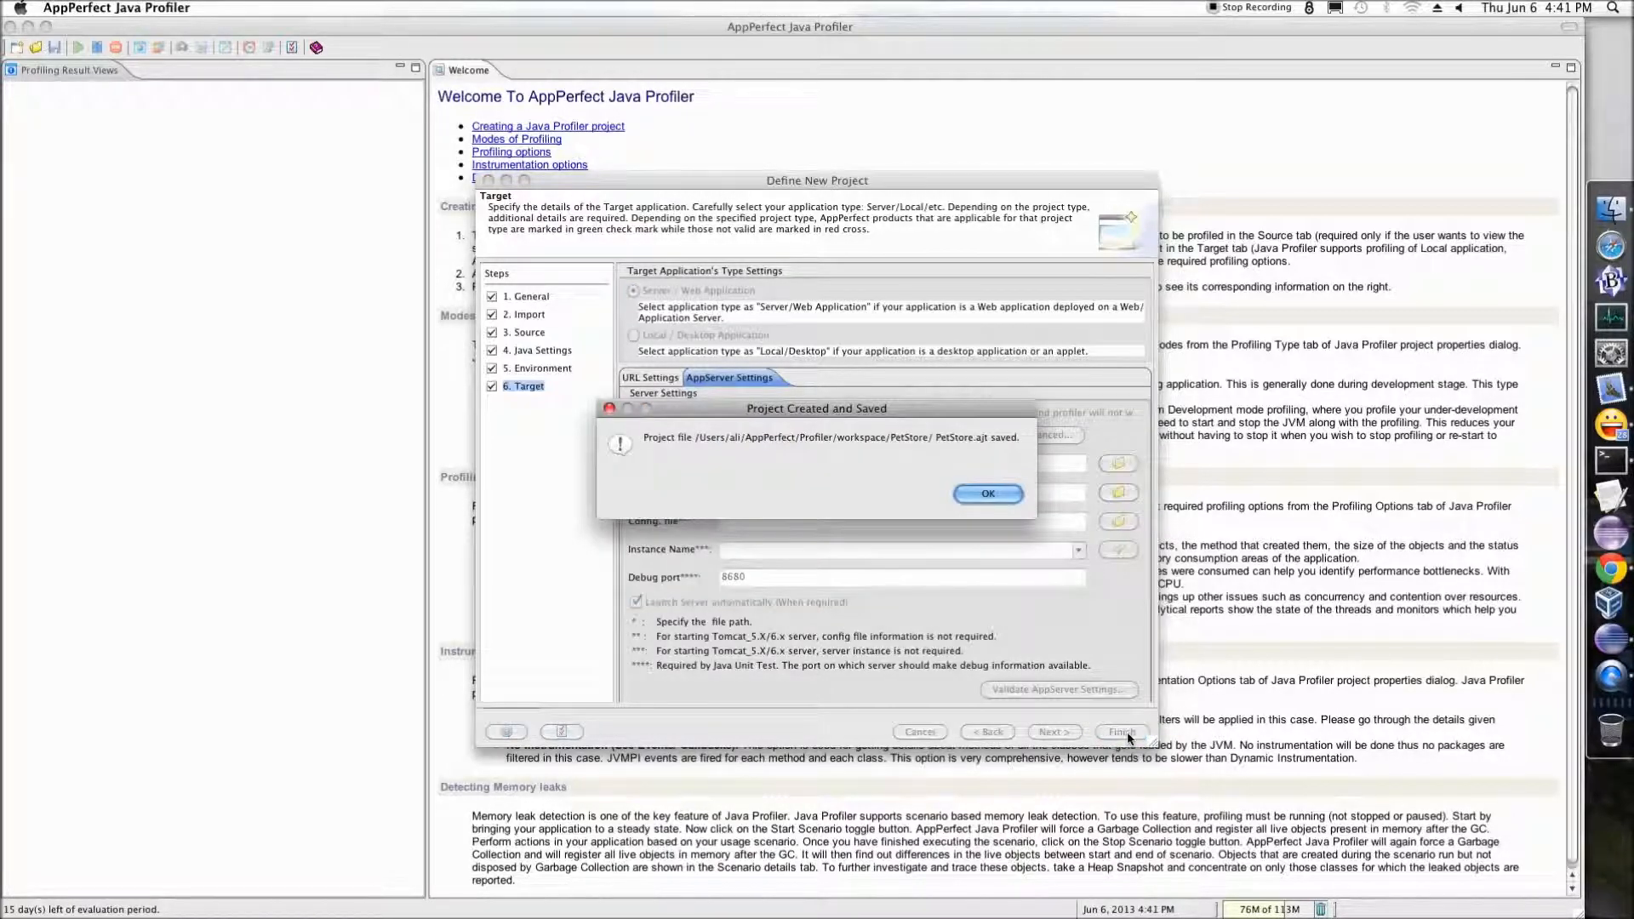
{"action": "left_click", "coordinate": [1004, 495]}
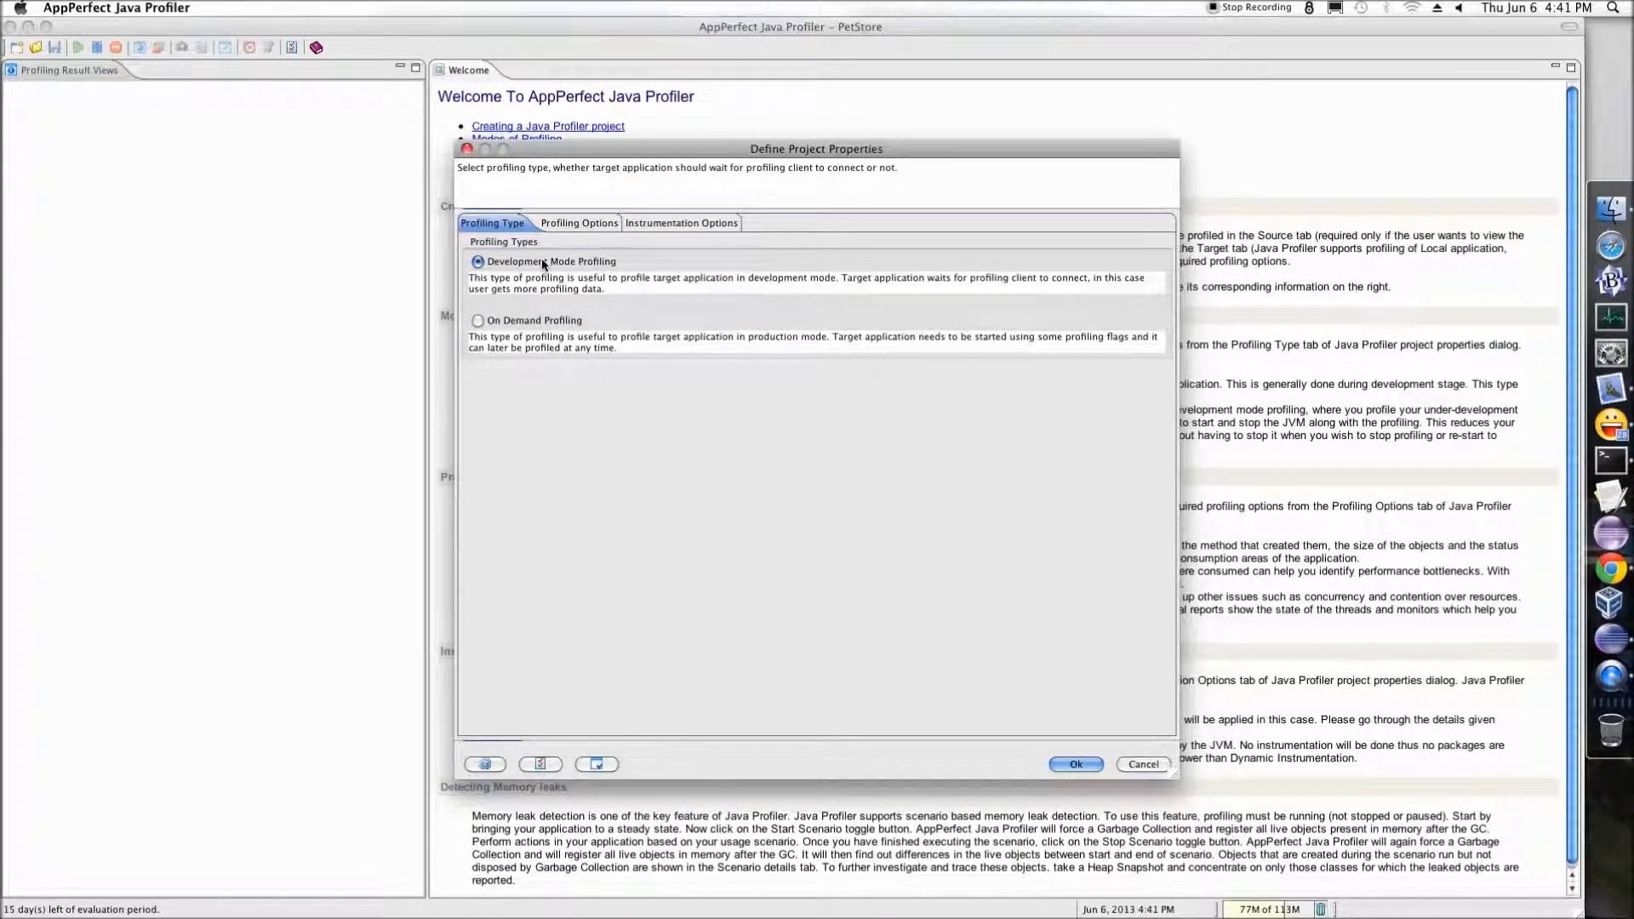
Review the profiling and instrumentation options, accept the default project properties, and start profiling PetStore
{"action": "left_click", "coordinate": [574, 223]}
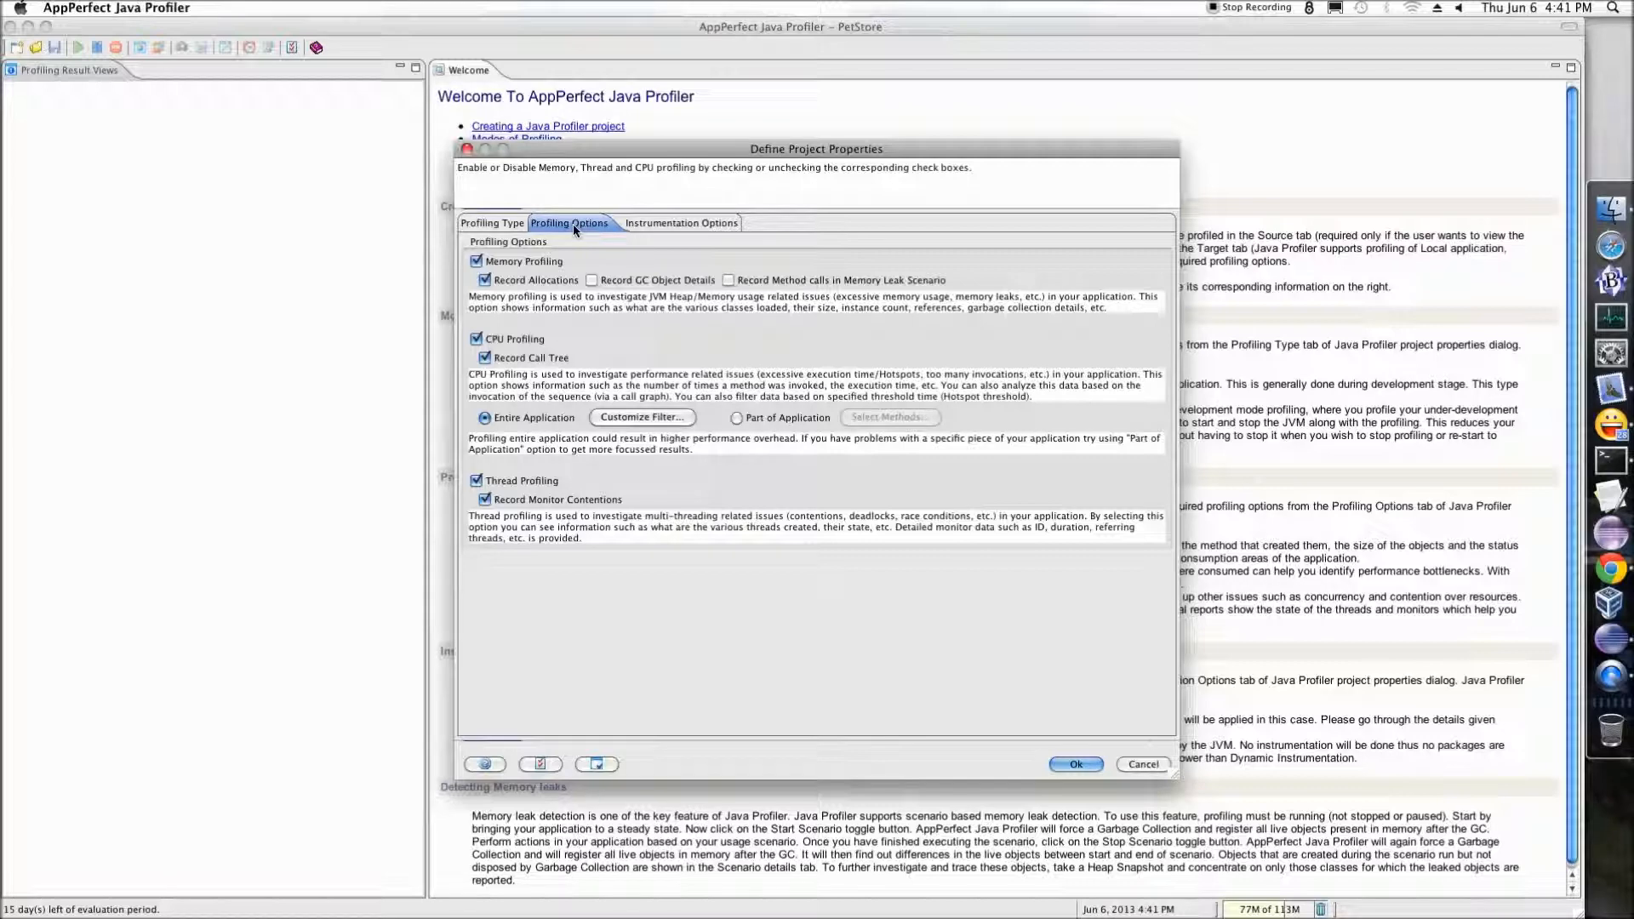
{"action": "left_click", "coordinate": [707, 227]}
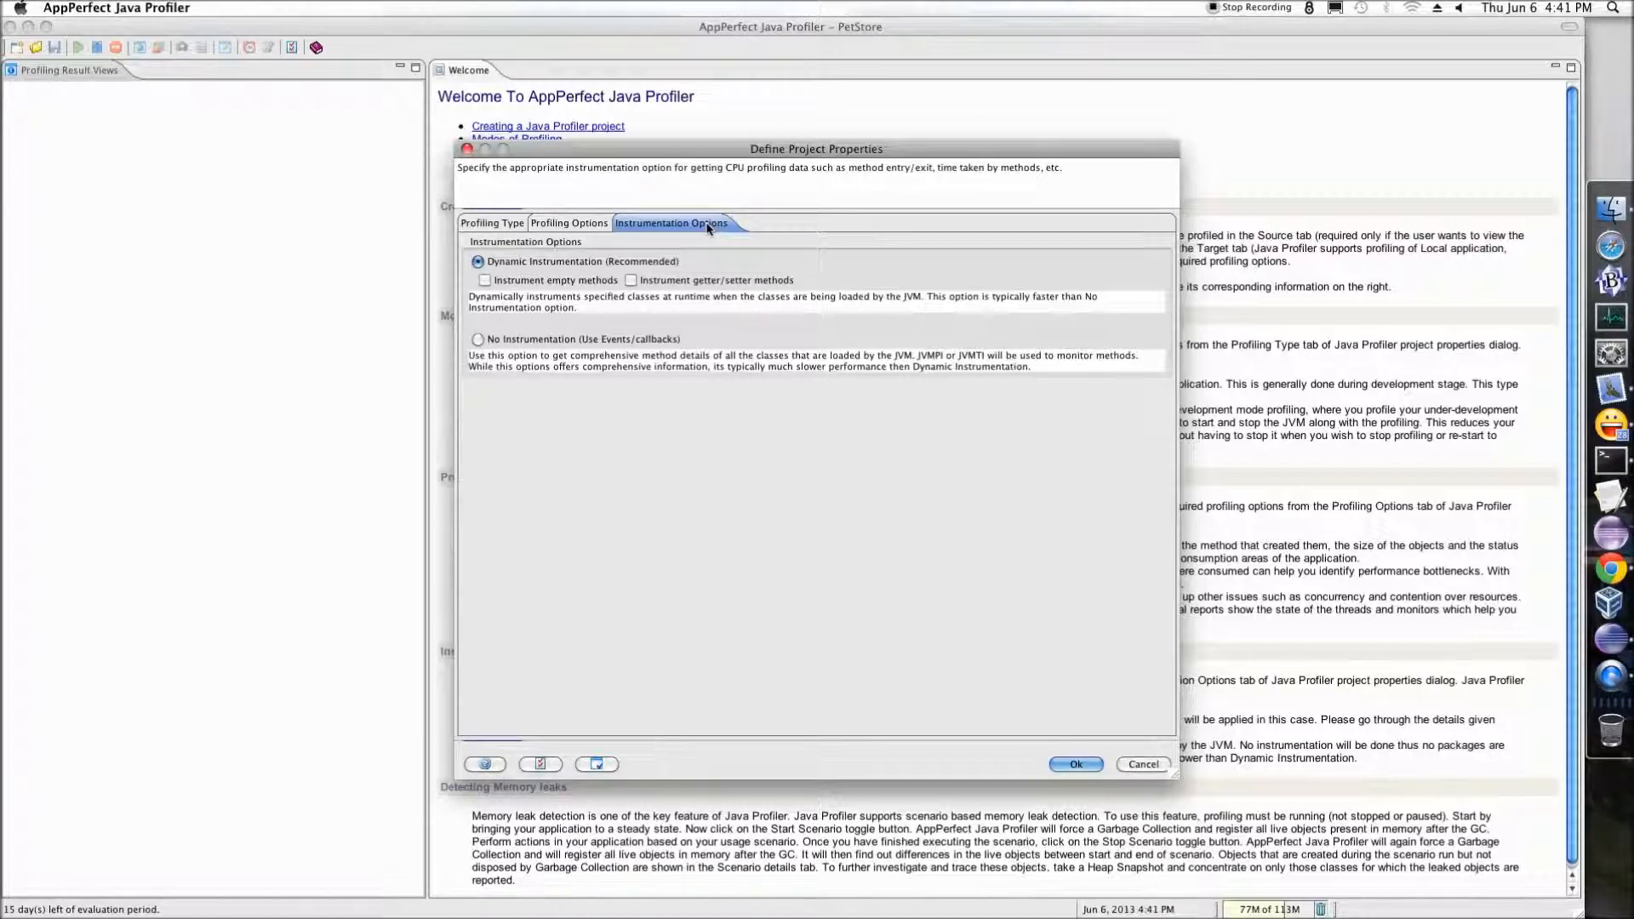
{"action": "left_click", "coordinate": [1077, 765]}
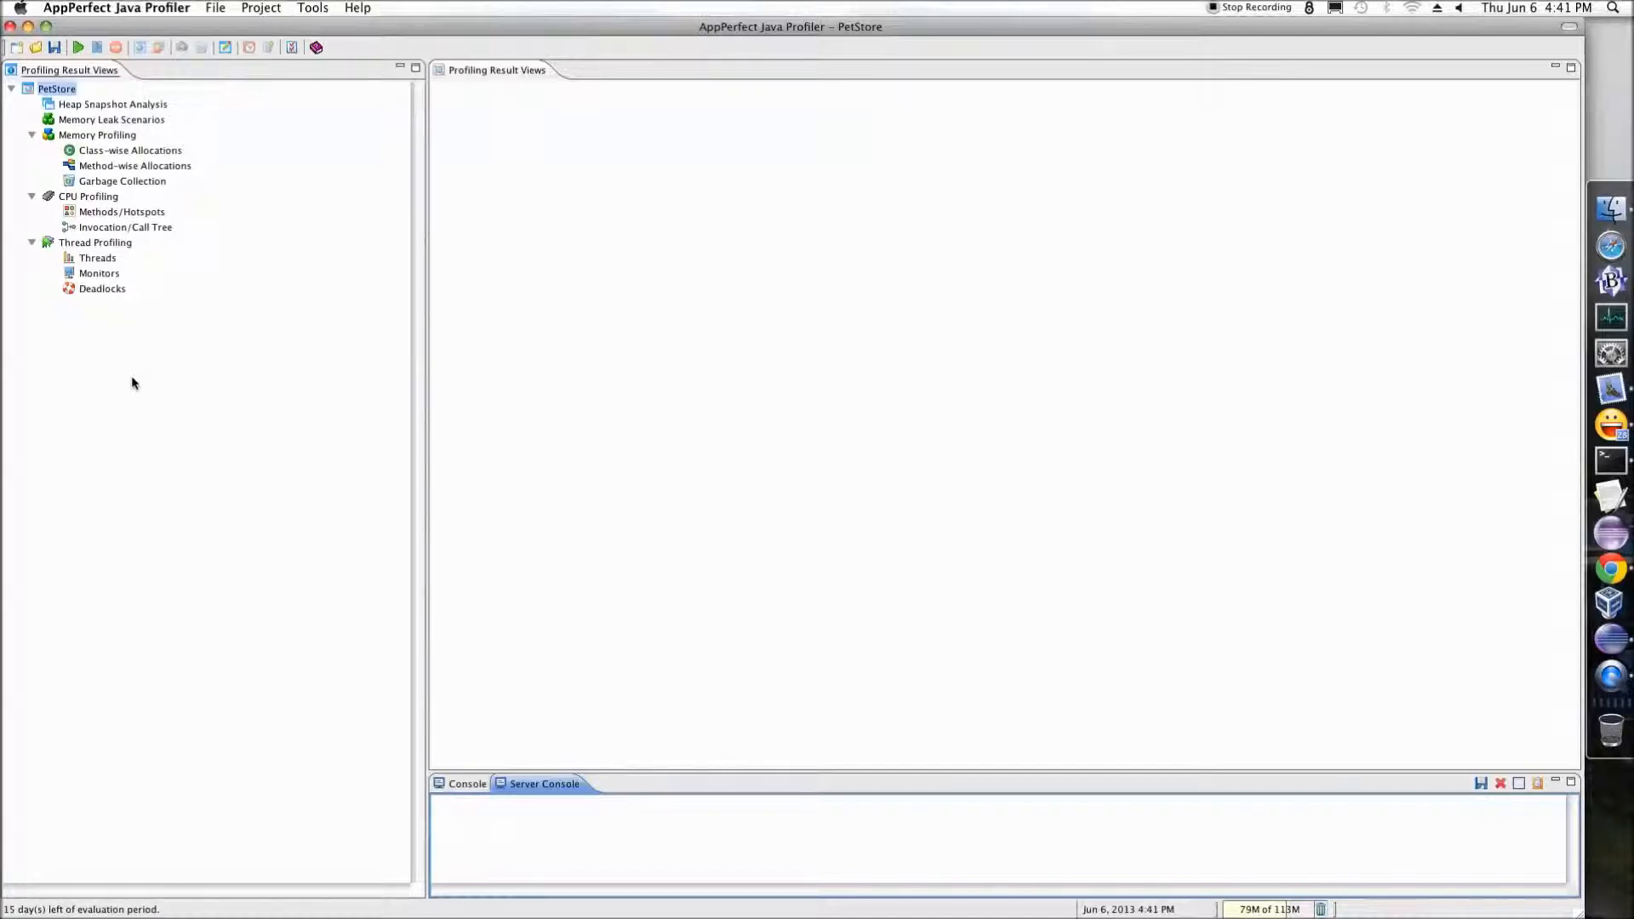
{"action": "left_click", "coordinate": [79, 47]}
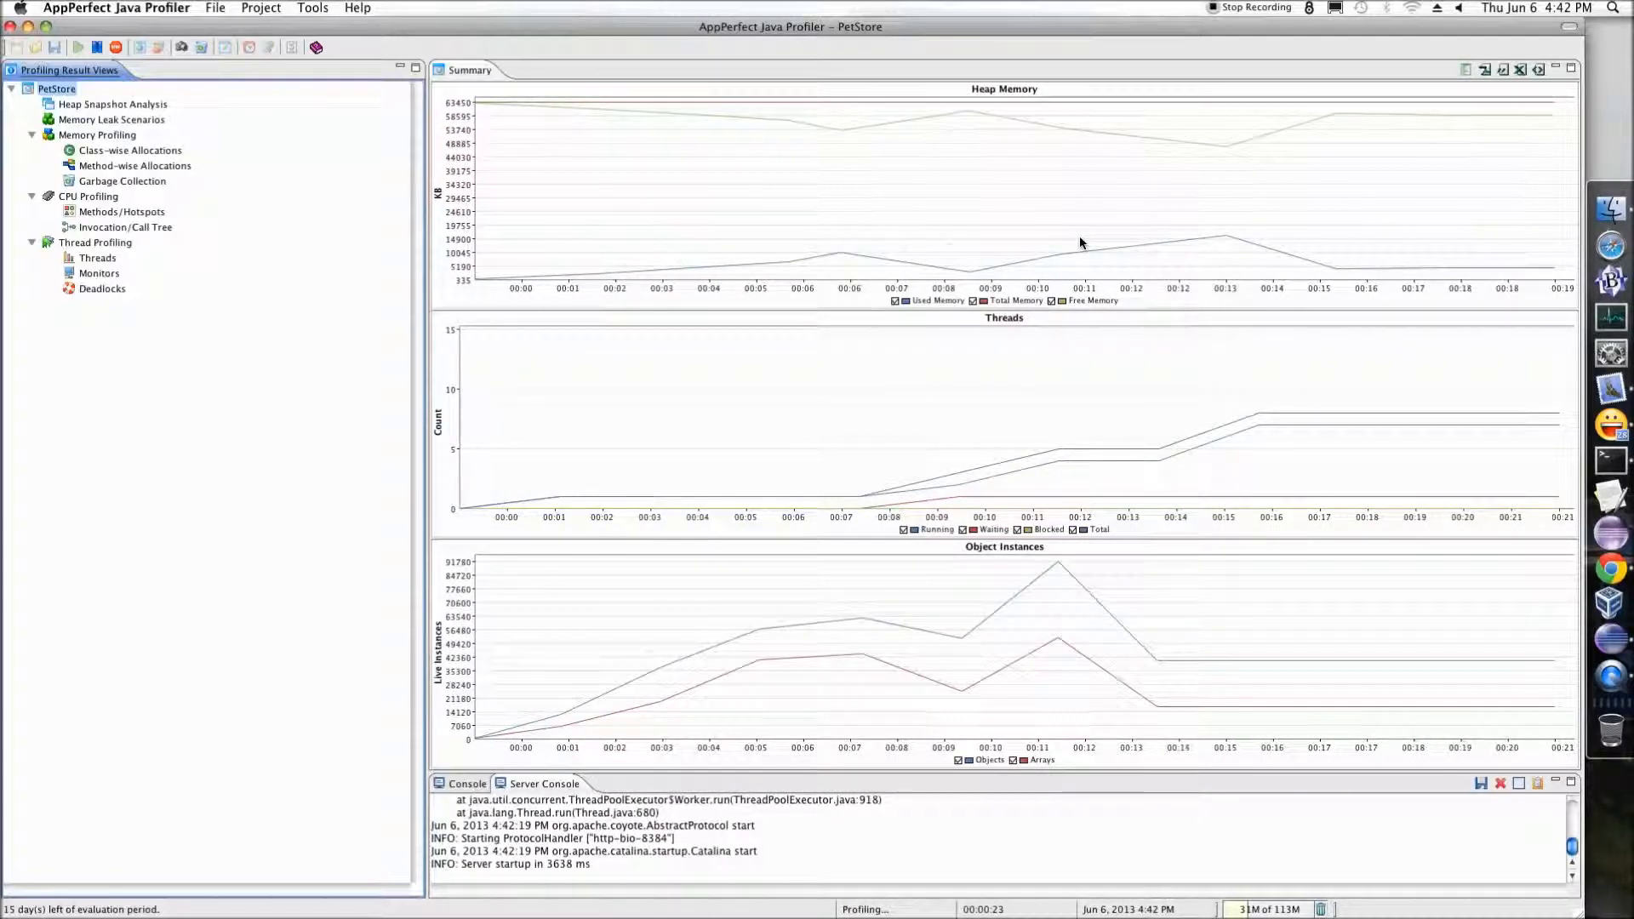
Examine the memory profiling summary and expand the top 10 classes by high generation count
{"action": "left_click", "coordinate": [73, 138]}
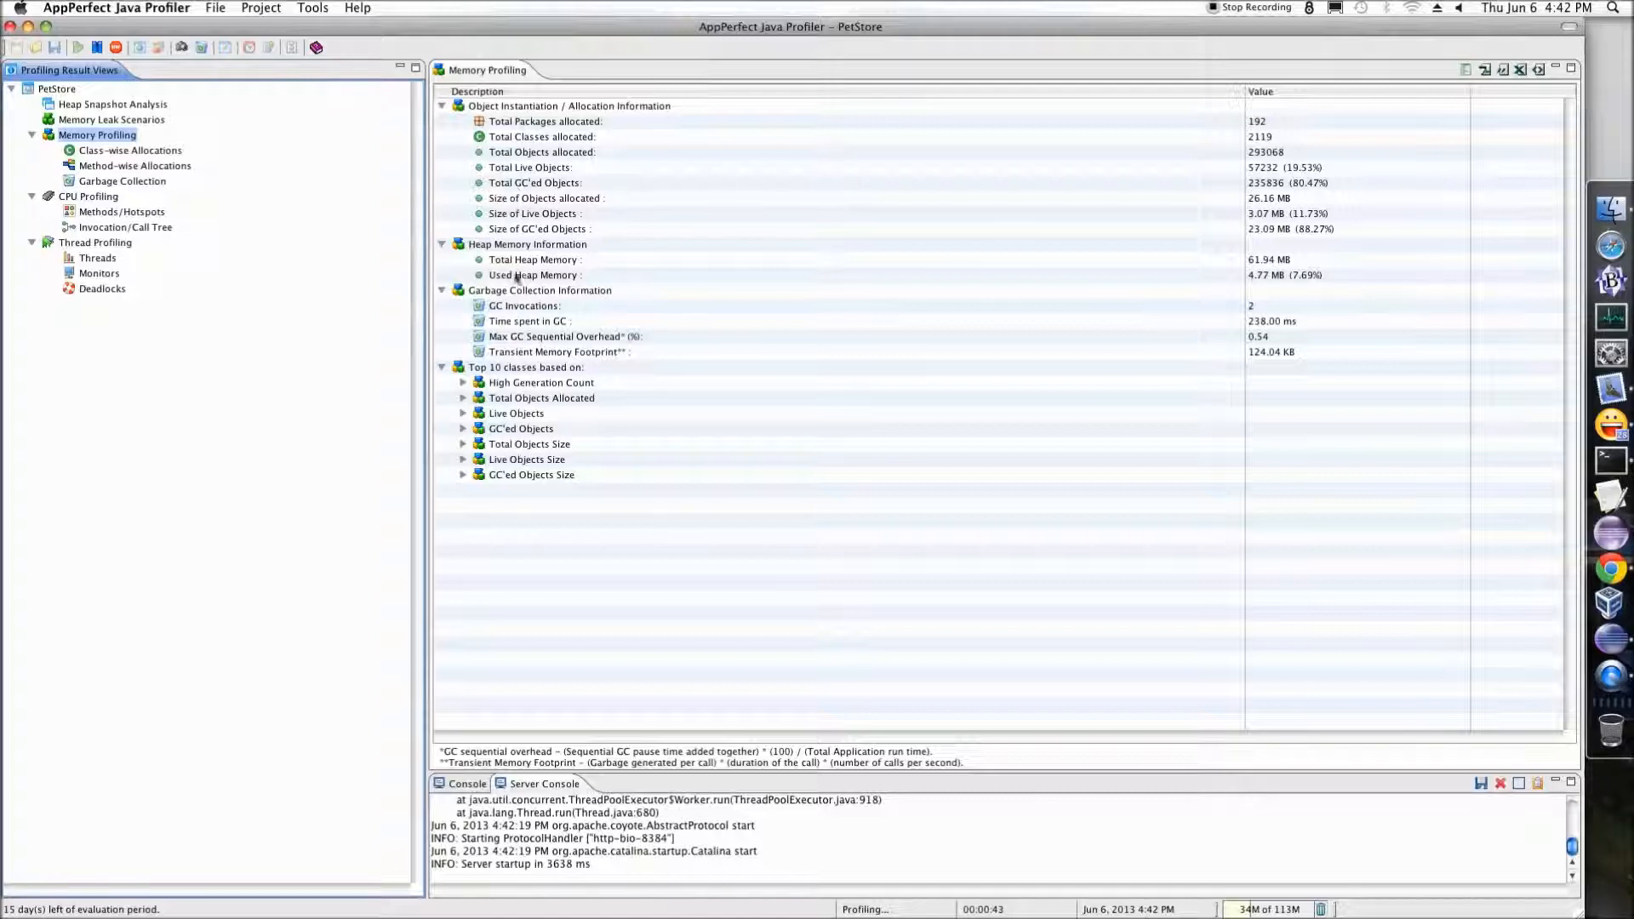
{"action": "left_click", "coordinate": [463, 383]}
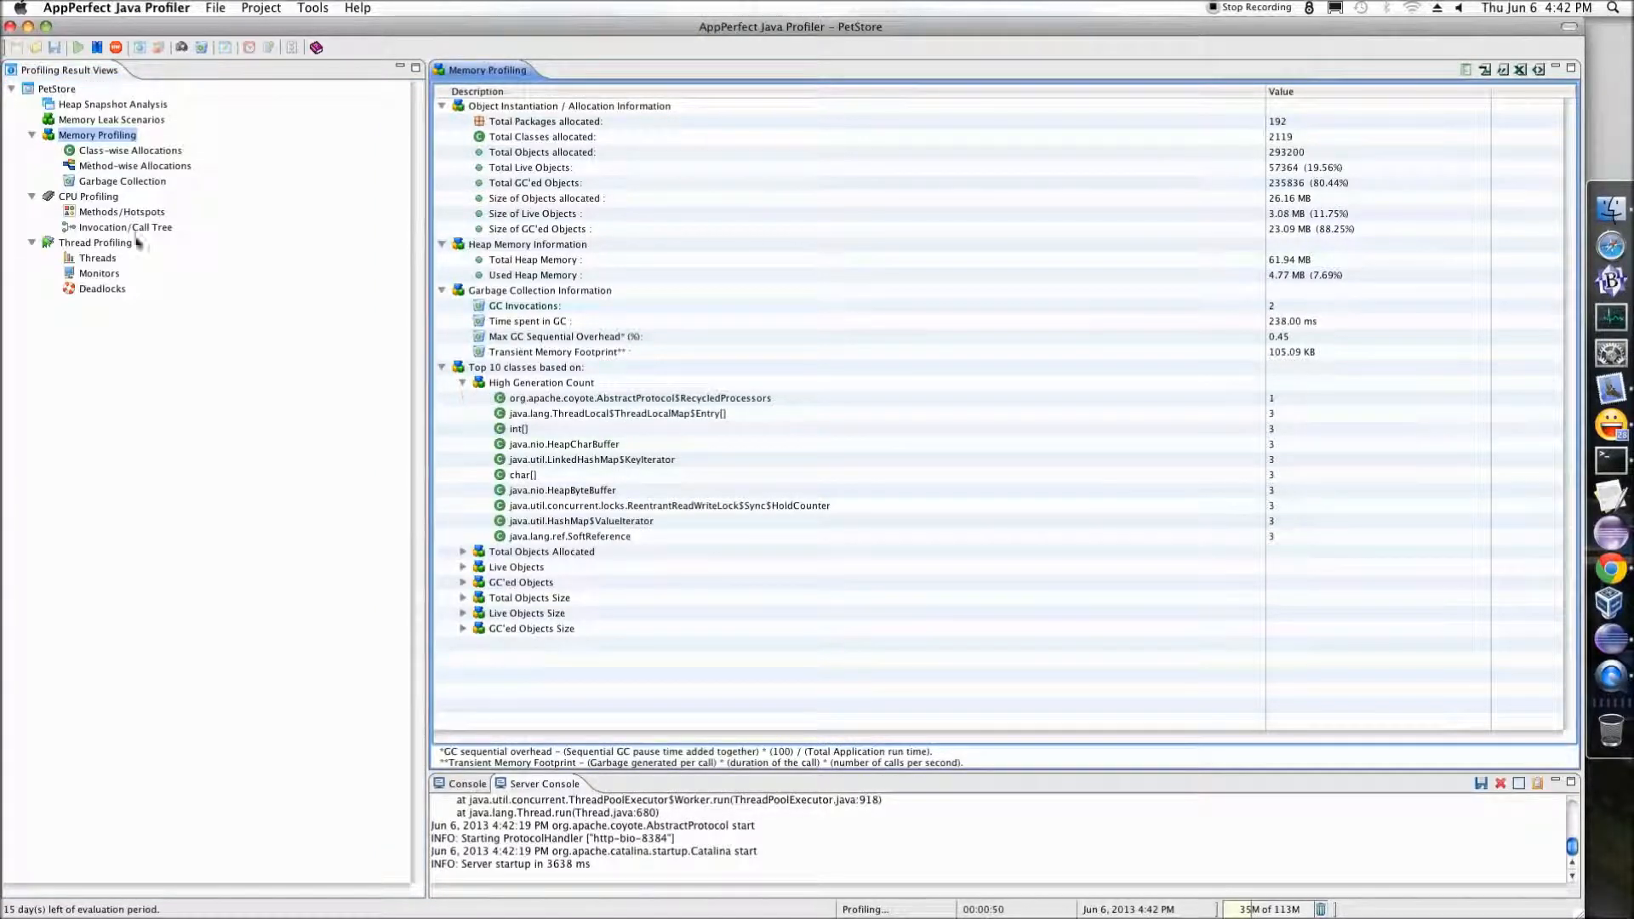
Examine the class-wise allocations for com.sun.org.apache.xerces.internal.xni and fully expand XMLString in its allocations tree
{"action": "left_click", "coordinate": [95, 155]}
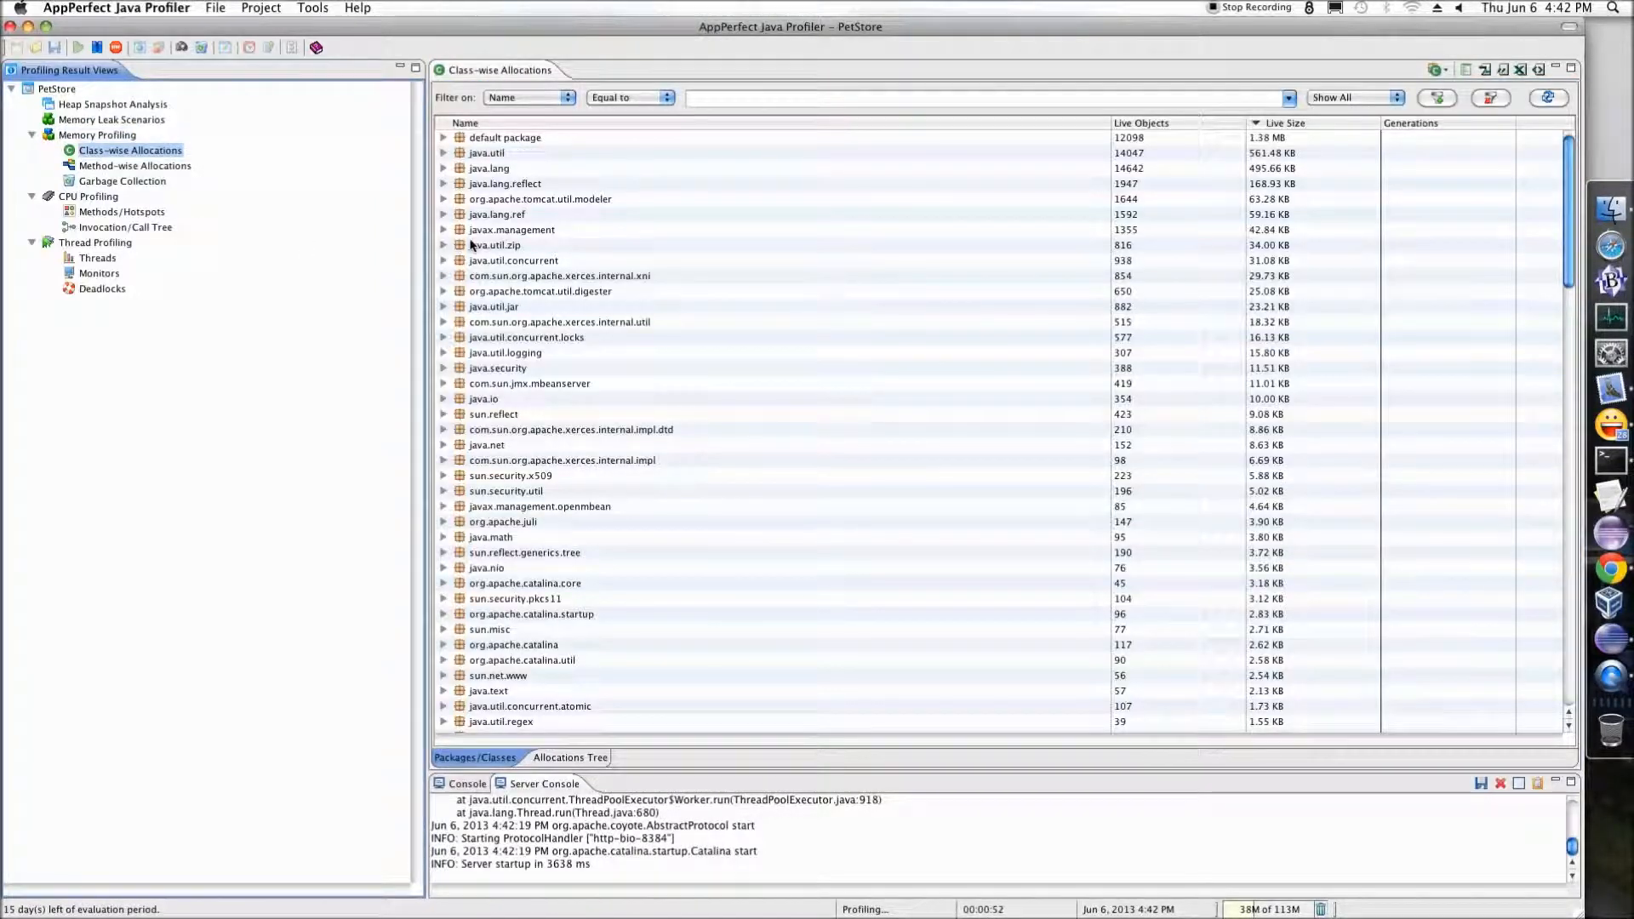
{"action": "left_click", "coordinate": [519, 277]}
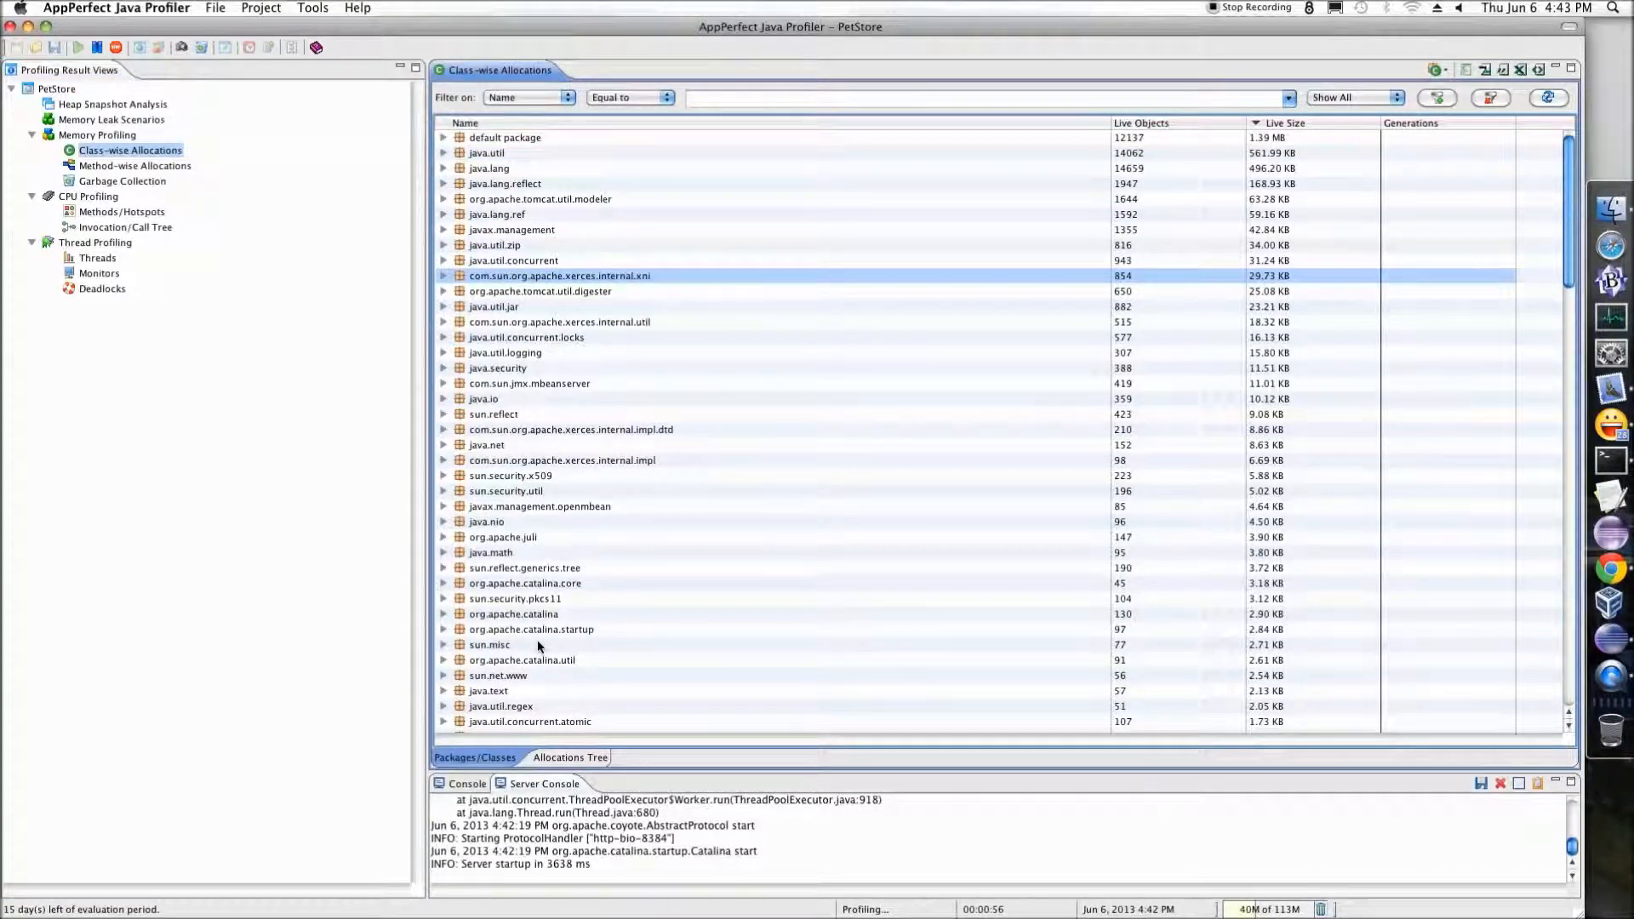
{"action": "left_click", "coordinate": [595, 758]}
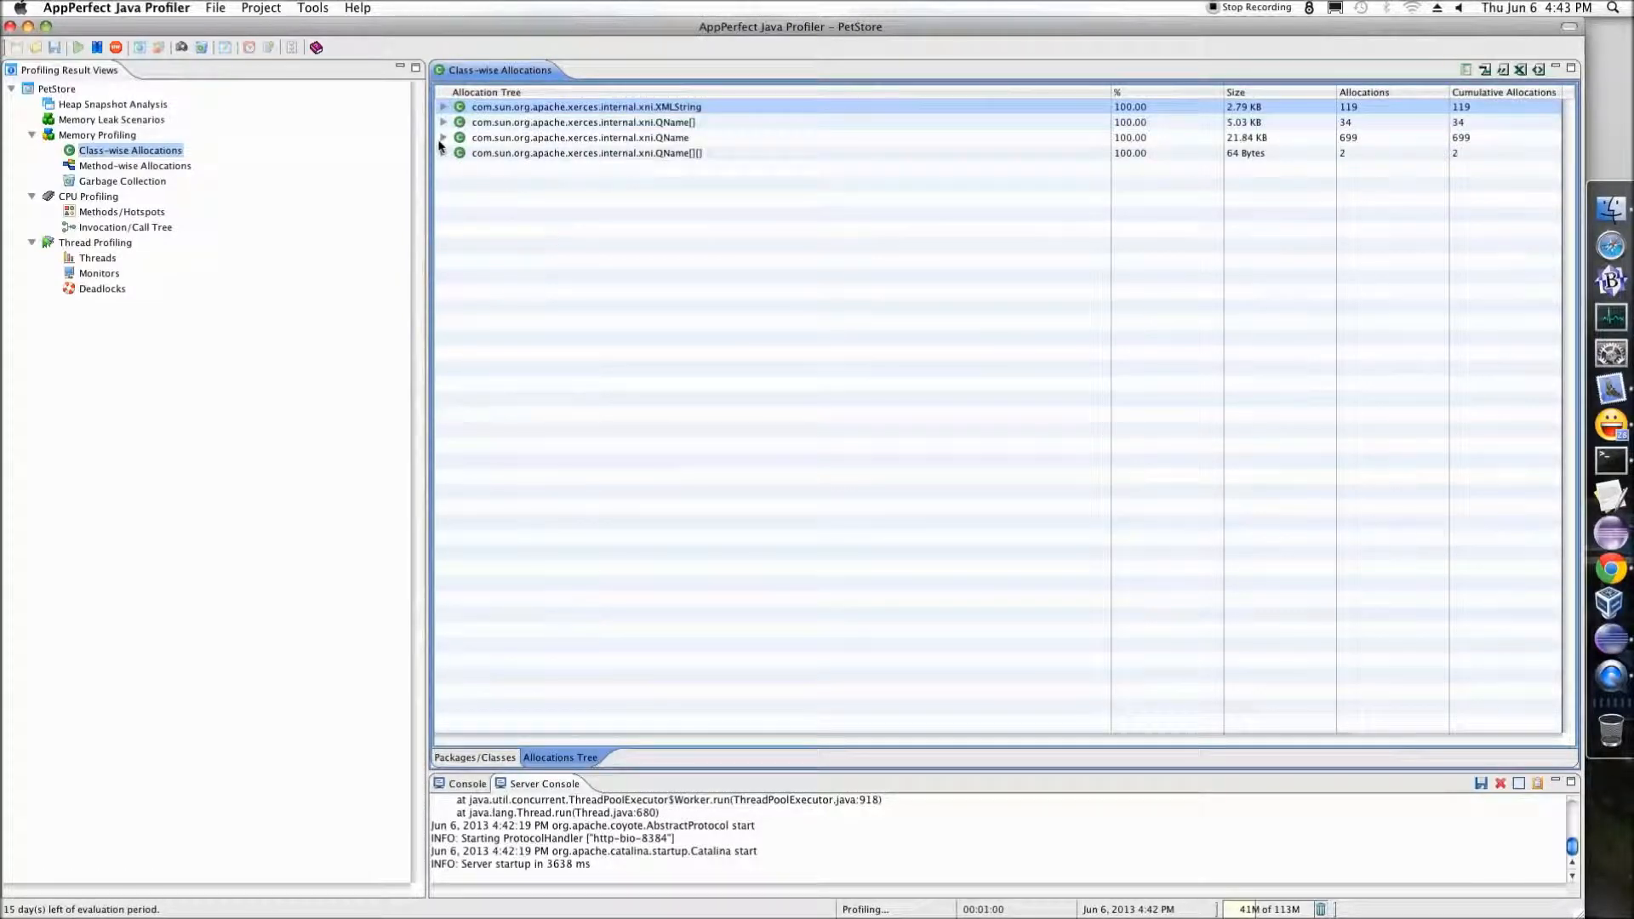
{"action": "right_click", "coordinate": [518, 107]}
{"action": "left_click", "coordinate": [539, 116]}
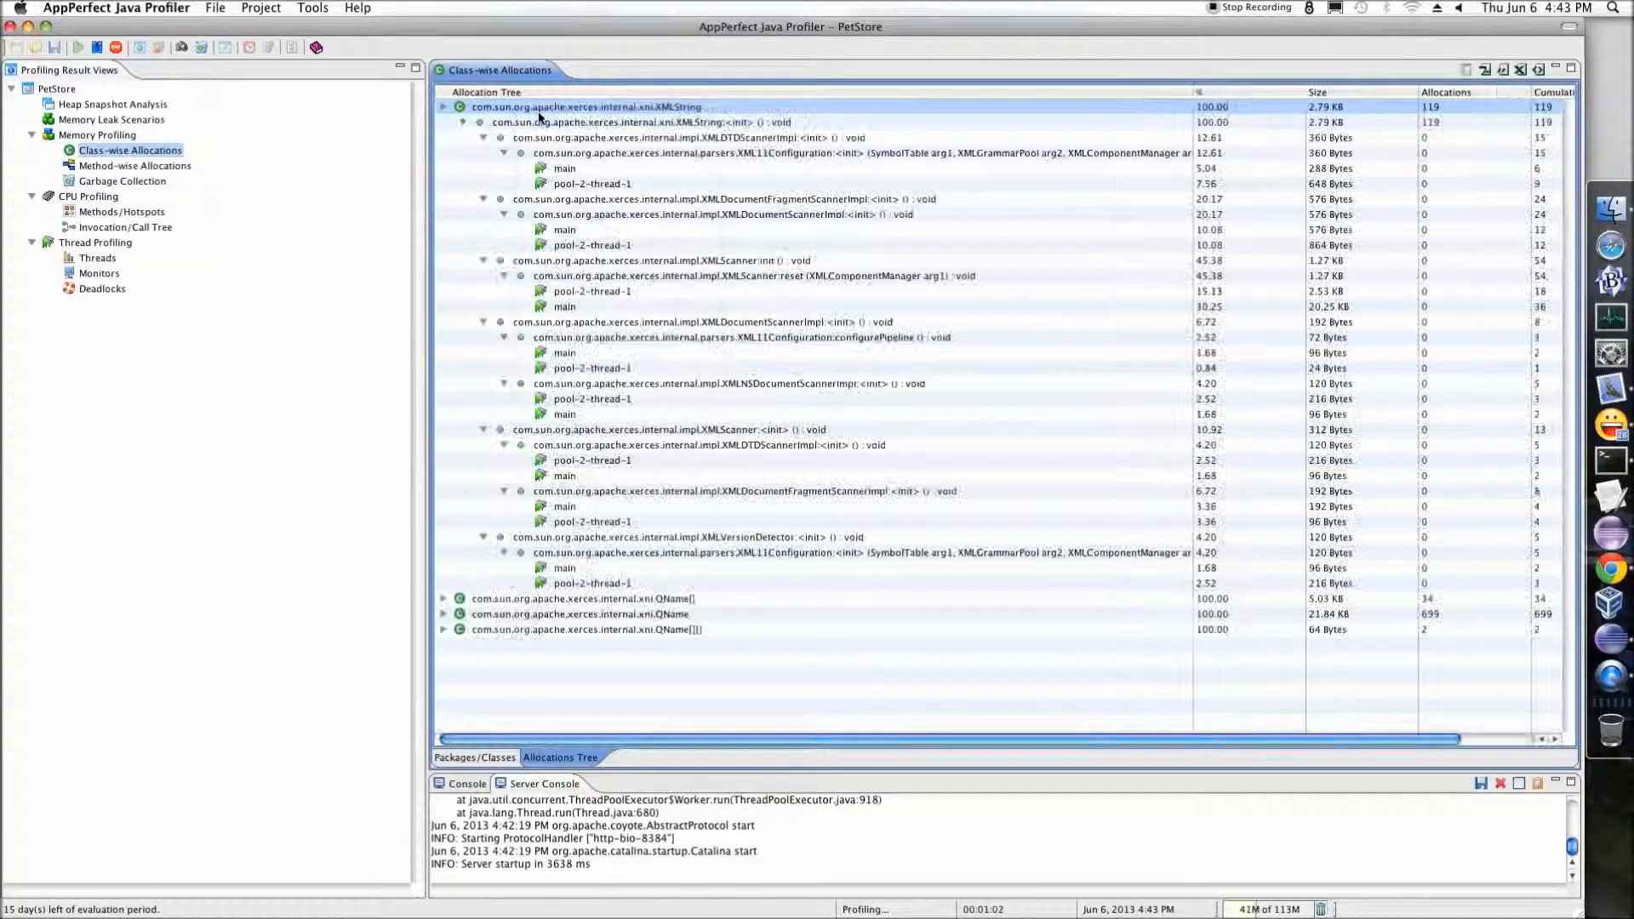
Examine the method-wise allocations and the detailed list of garbage collection runs
{"action": "left_click", "coordinate": [120, 166]}
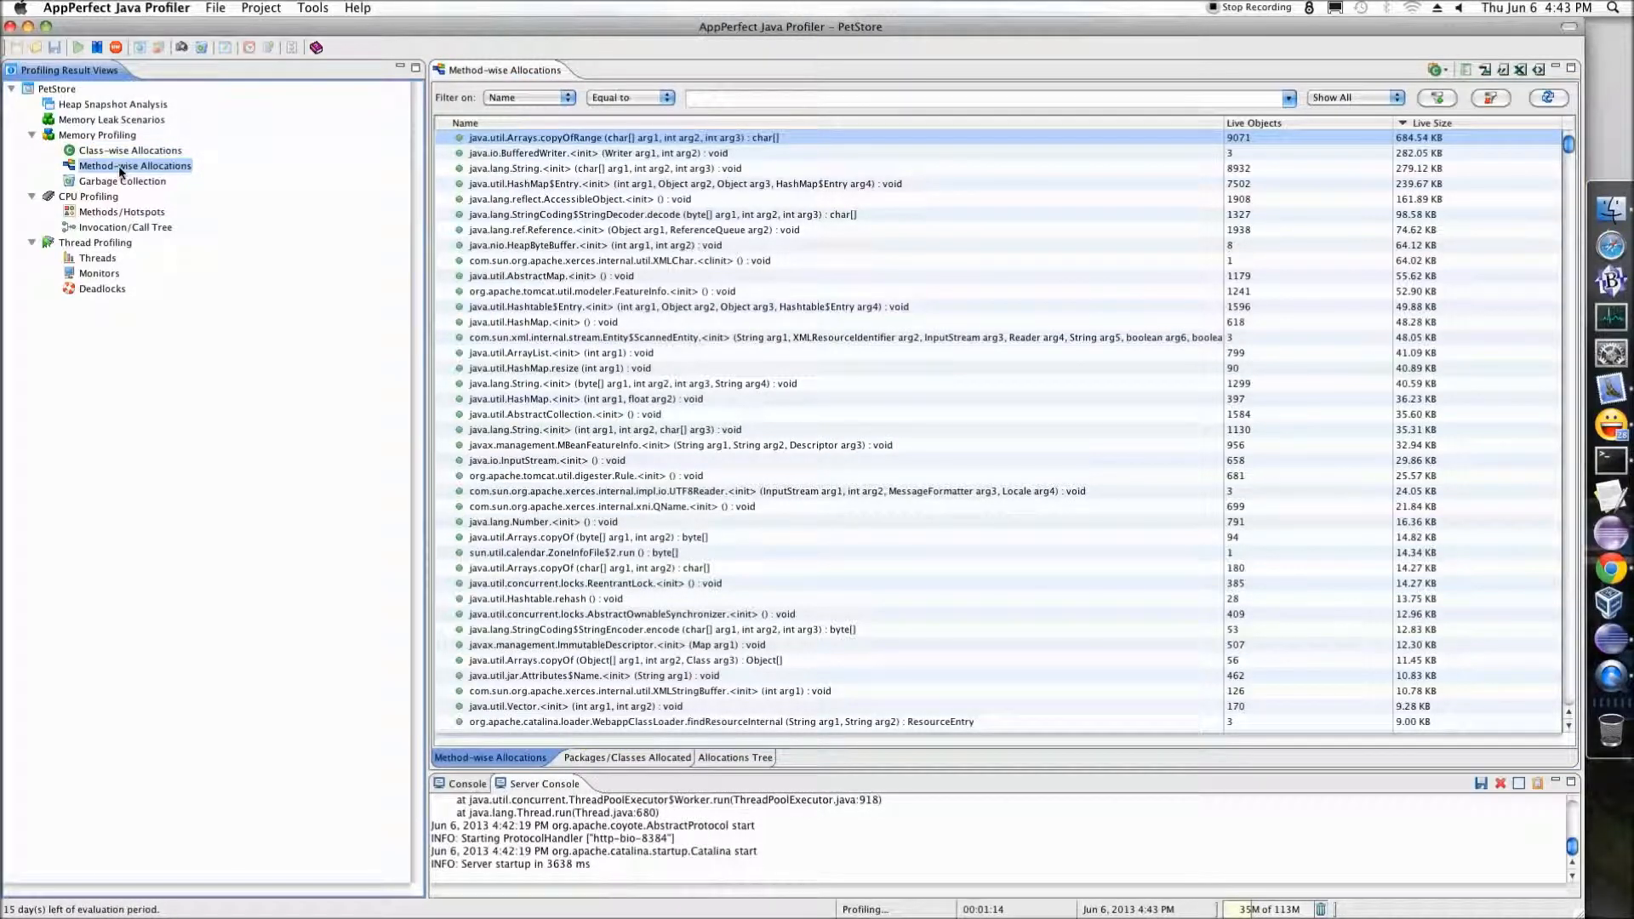
{"action": "left_click", "coordinate": [478, 324]}
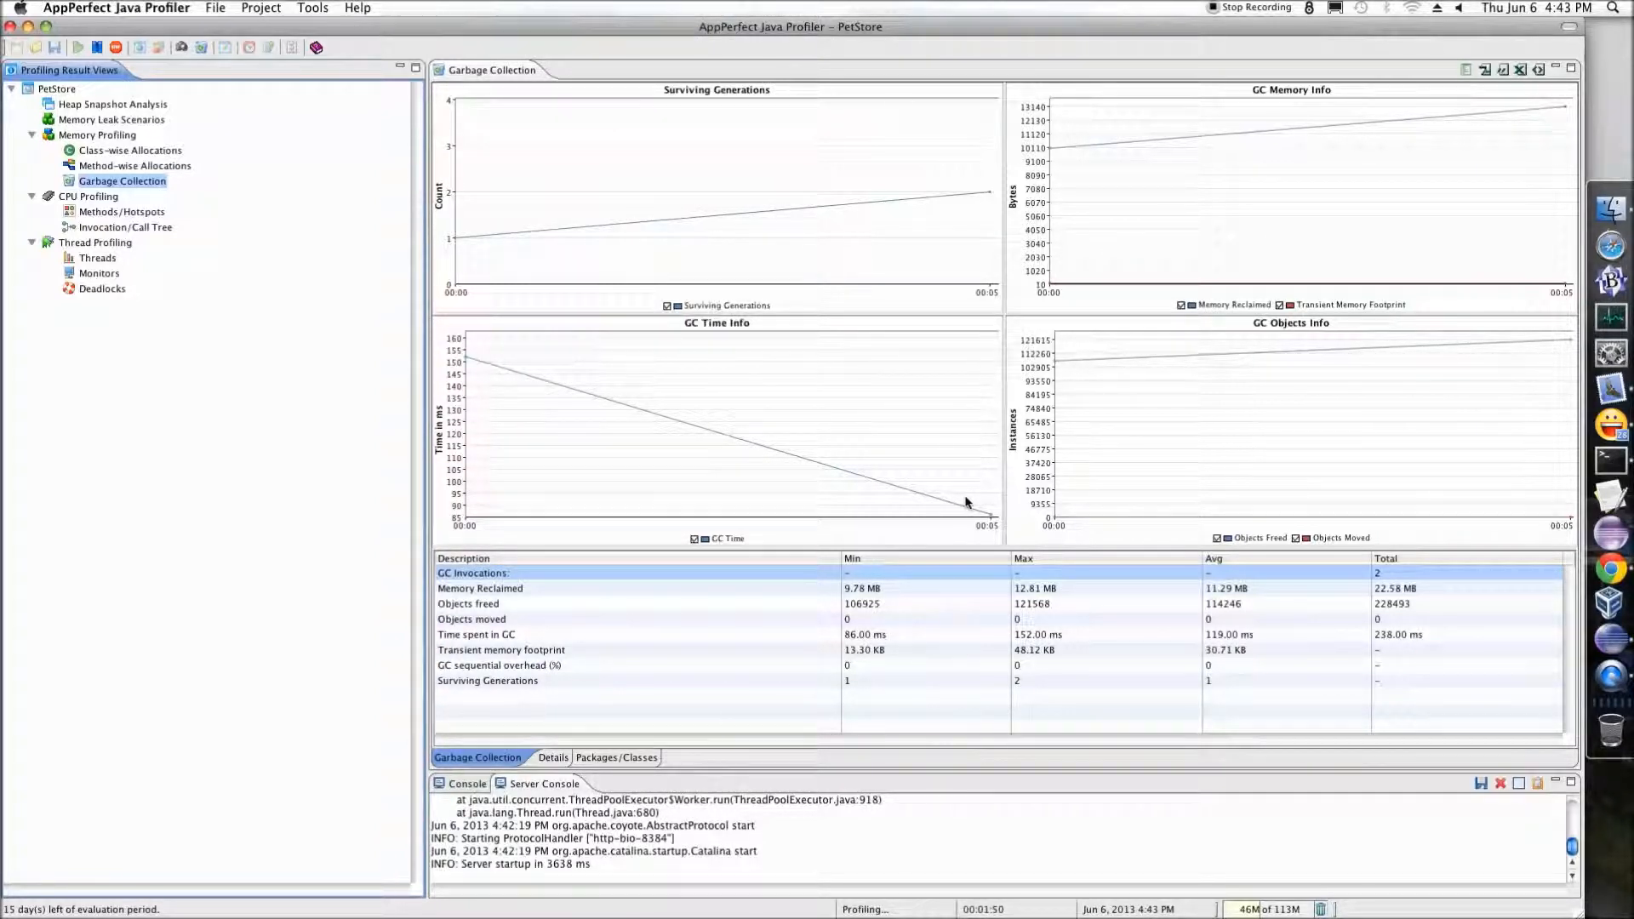
{"action": "left_click", "coordinate": [560, 756]}
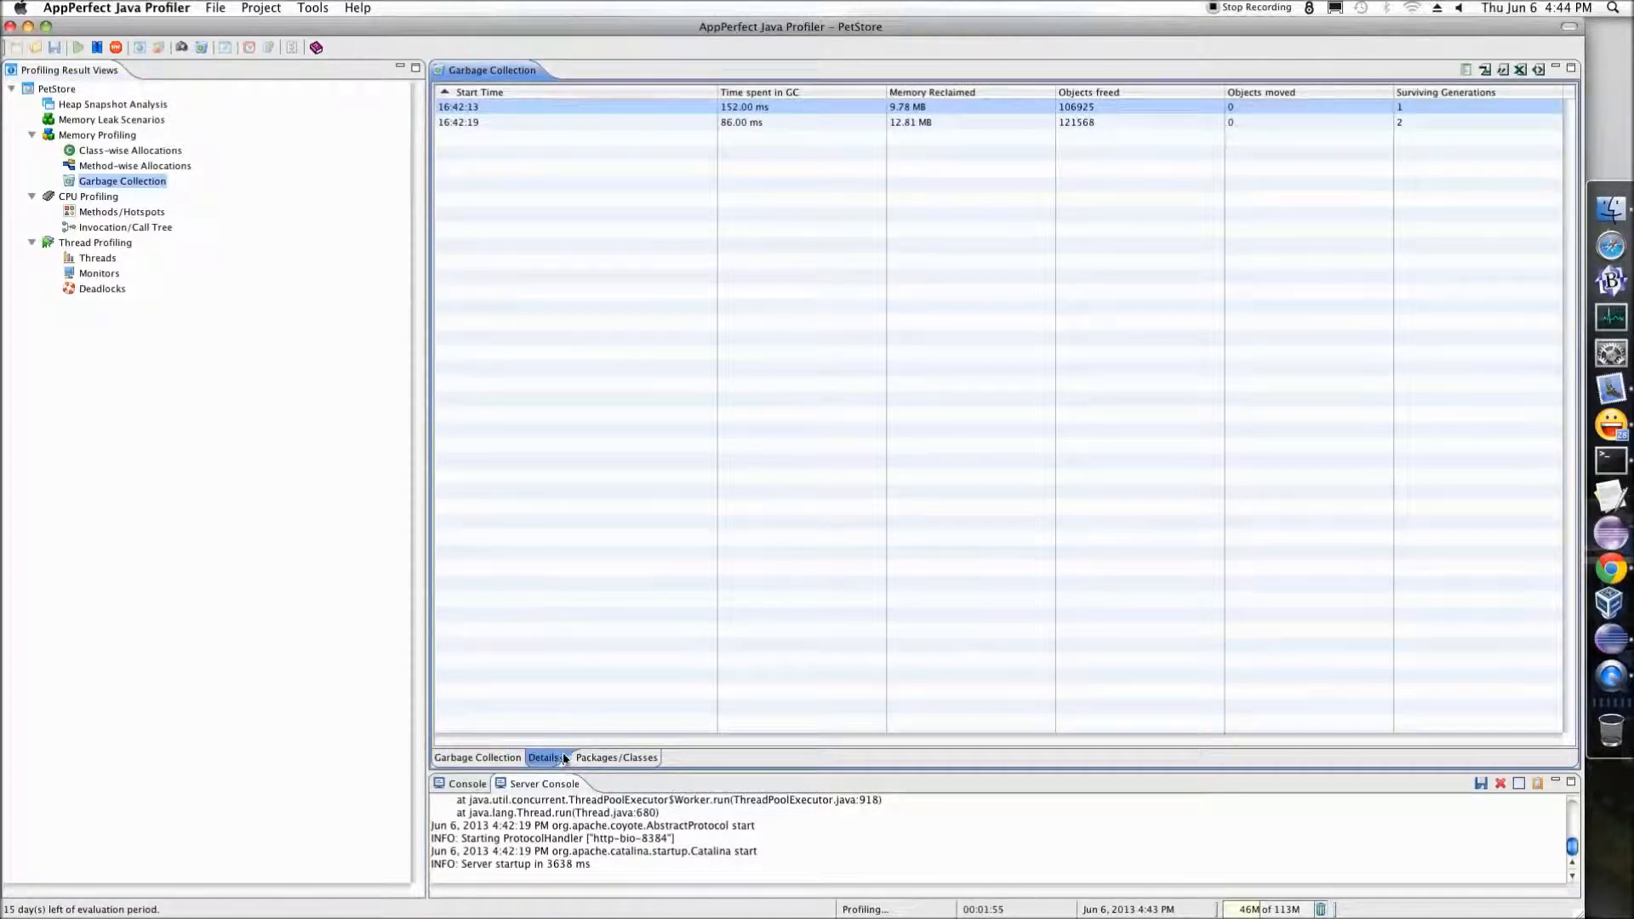
Examine the packages and classes freed by garbage collection, and the CPU profiling summary's top 10 methods by execution time
{"action": "left_click", "coordinate": [586, 760]}
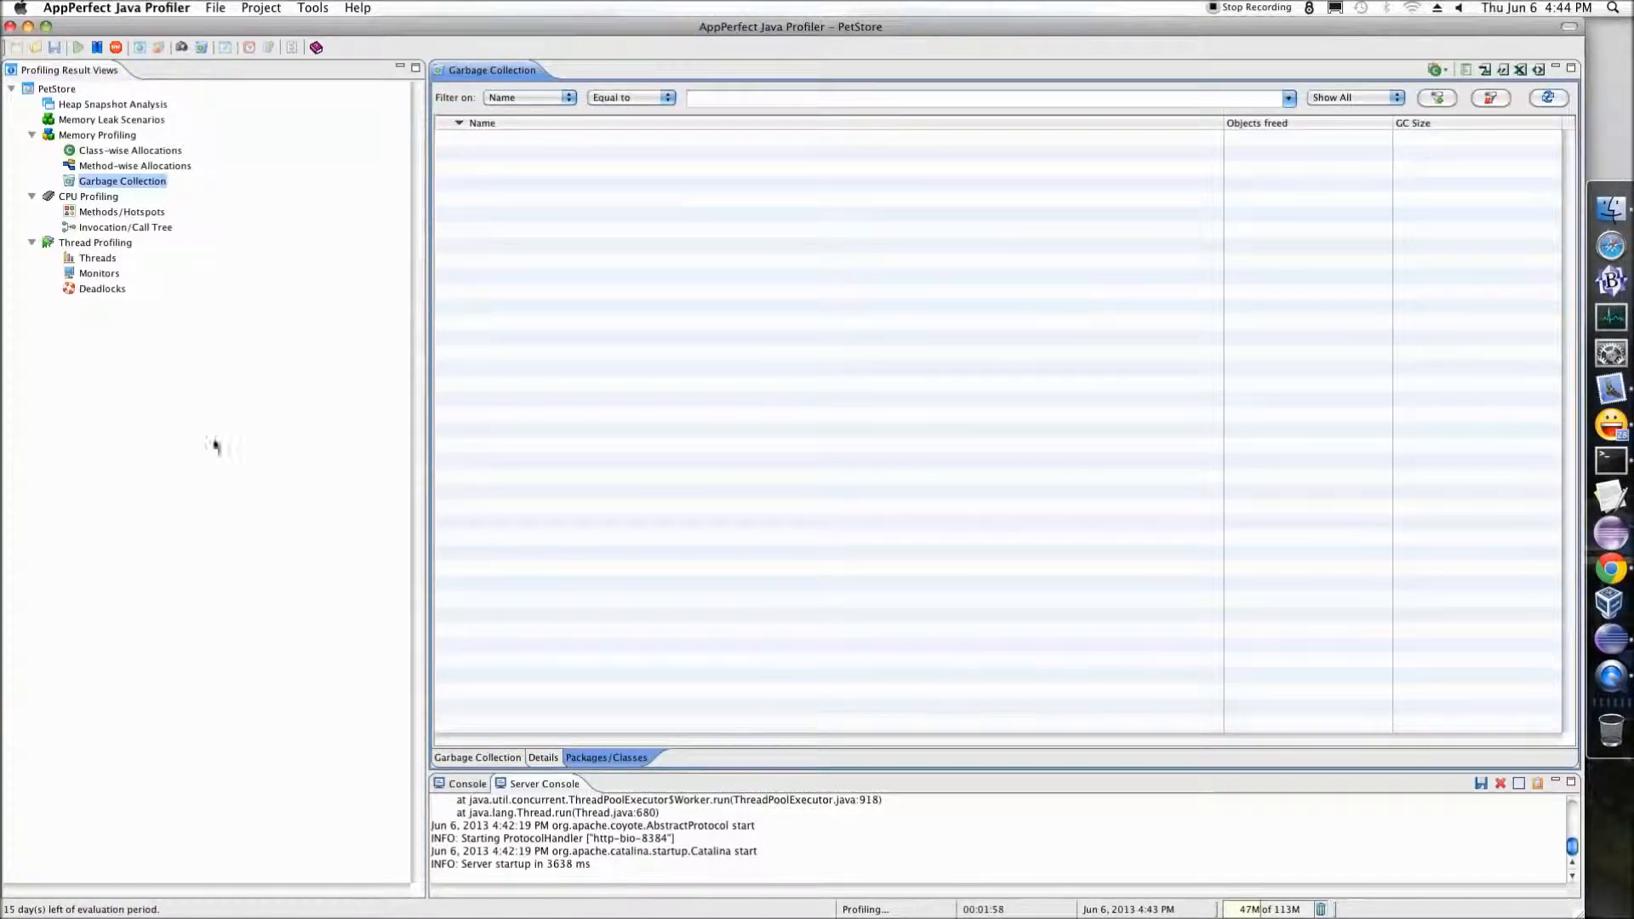
{"action": "left_click", "coordinate": [89, 198]}
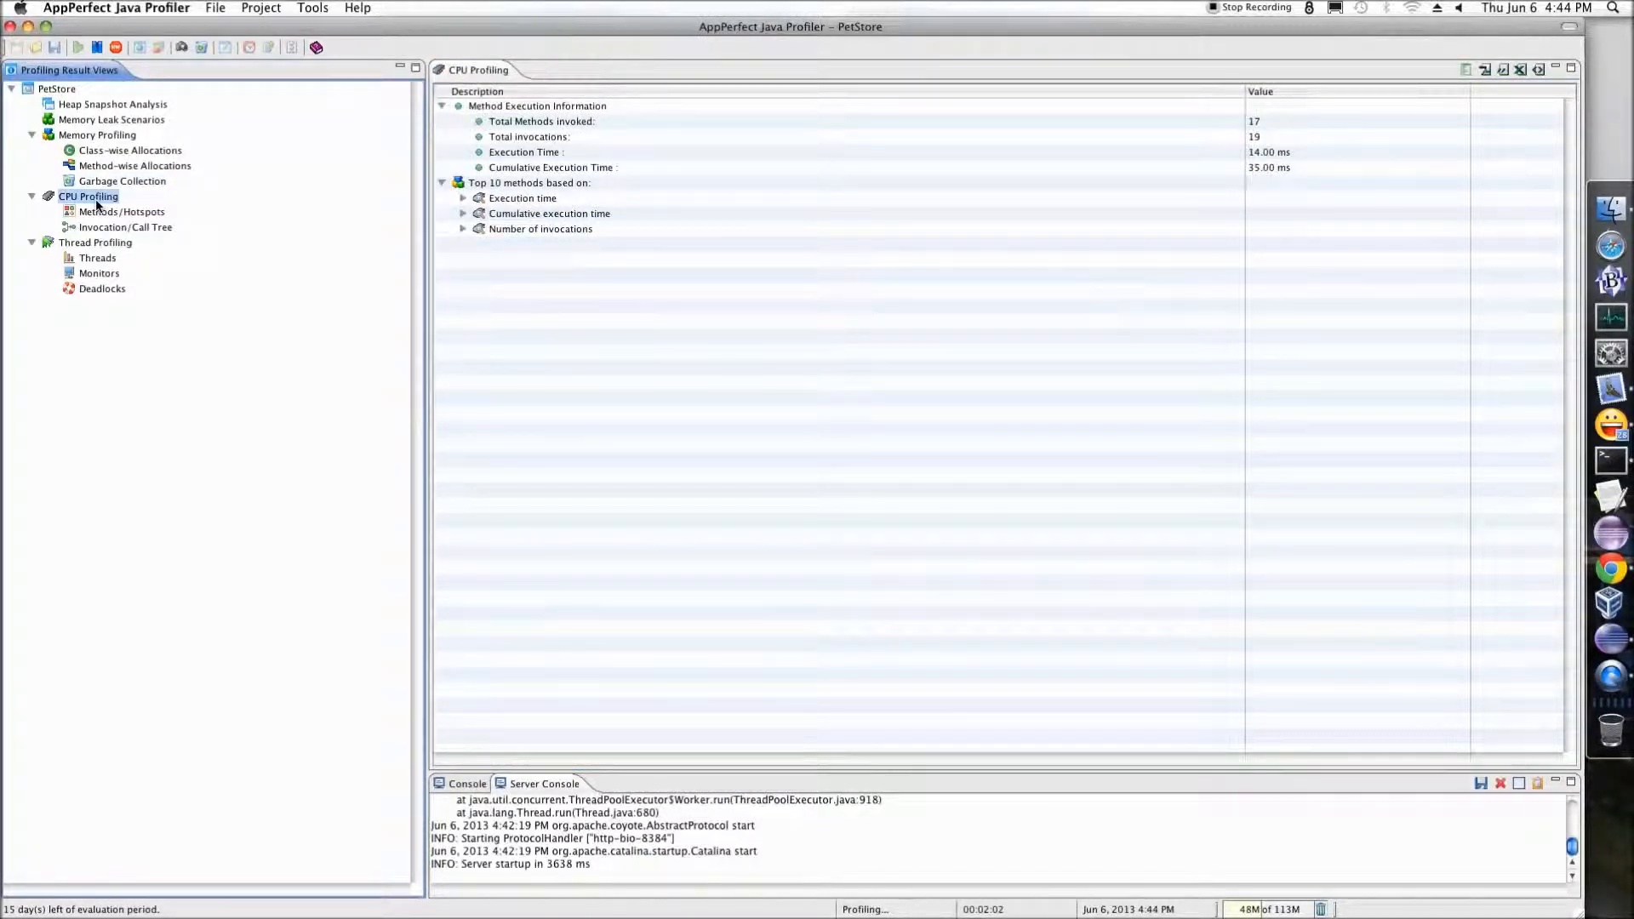
{"action": "left_click", "coordinate": [463, 198]}
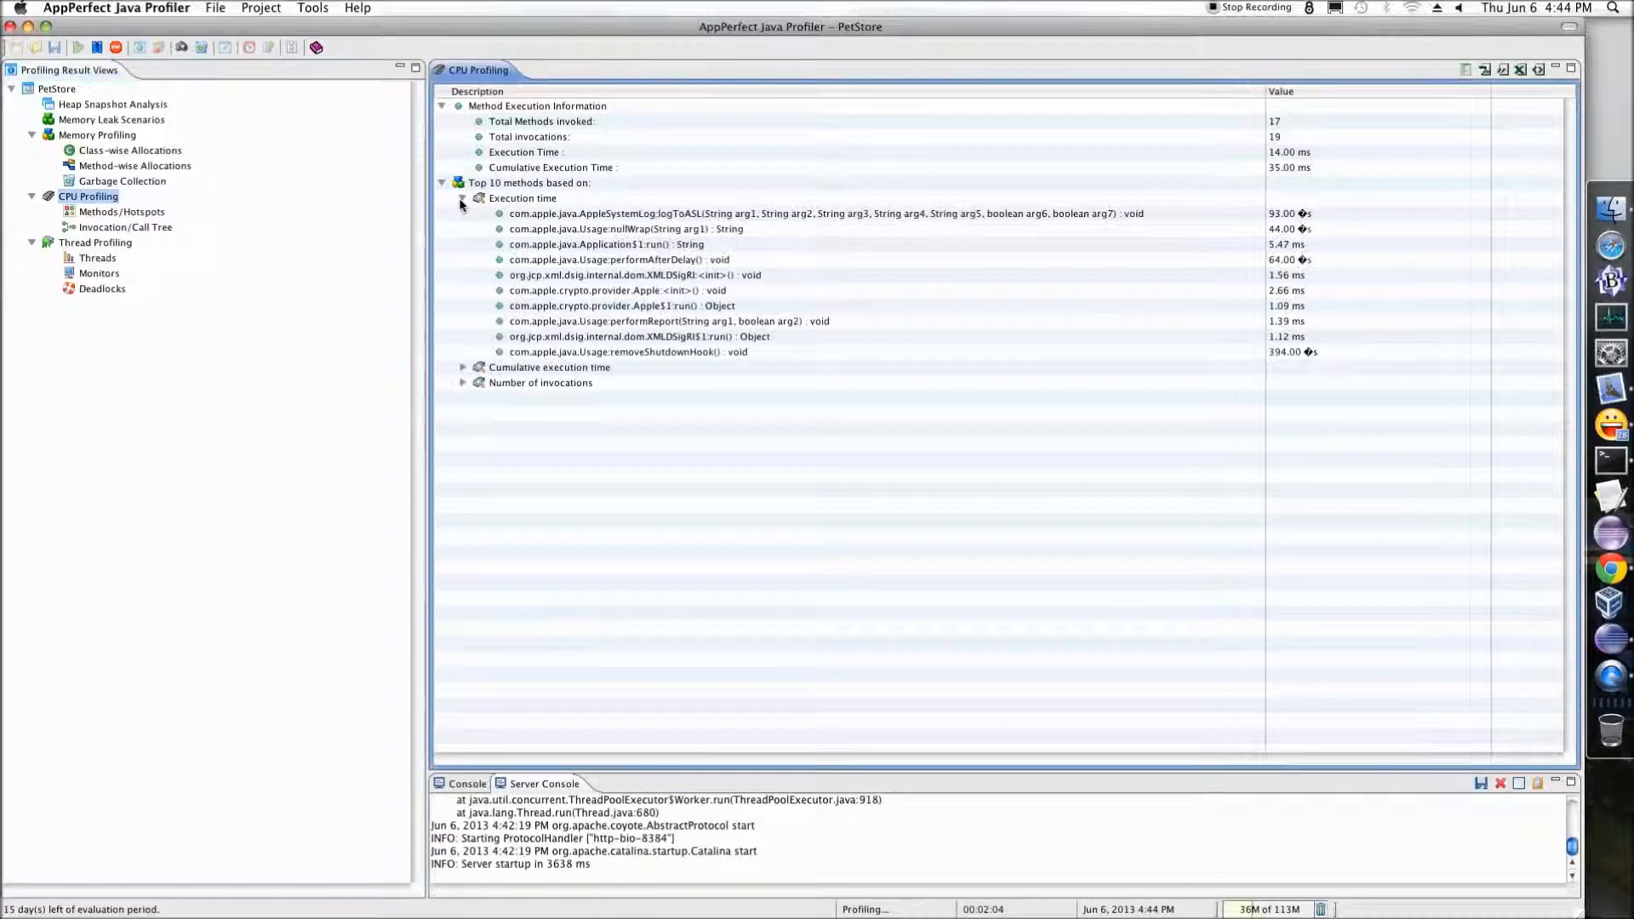
Examine the CPU method hotspots and fully expand the invocations of com.apple.java.Usage:nullWrap
{"action": "left_click", "coordinate": [134, 216]}
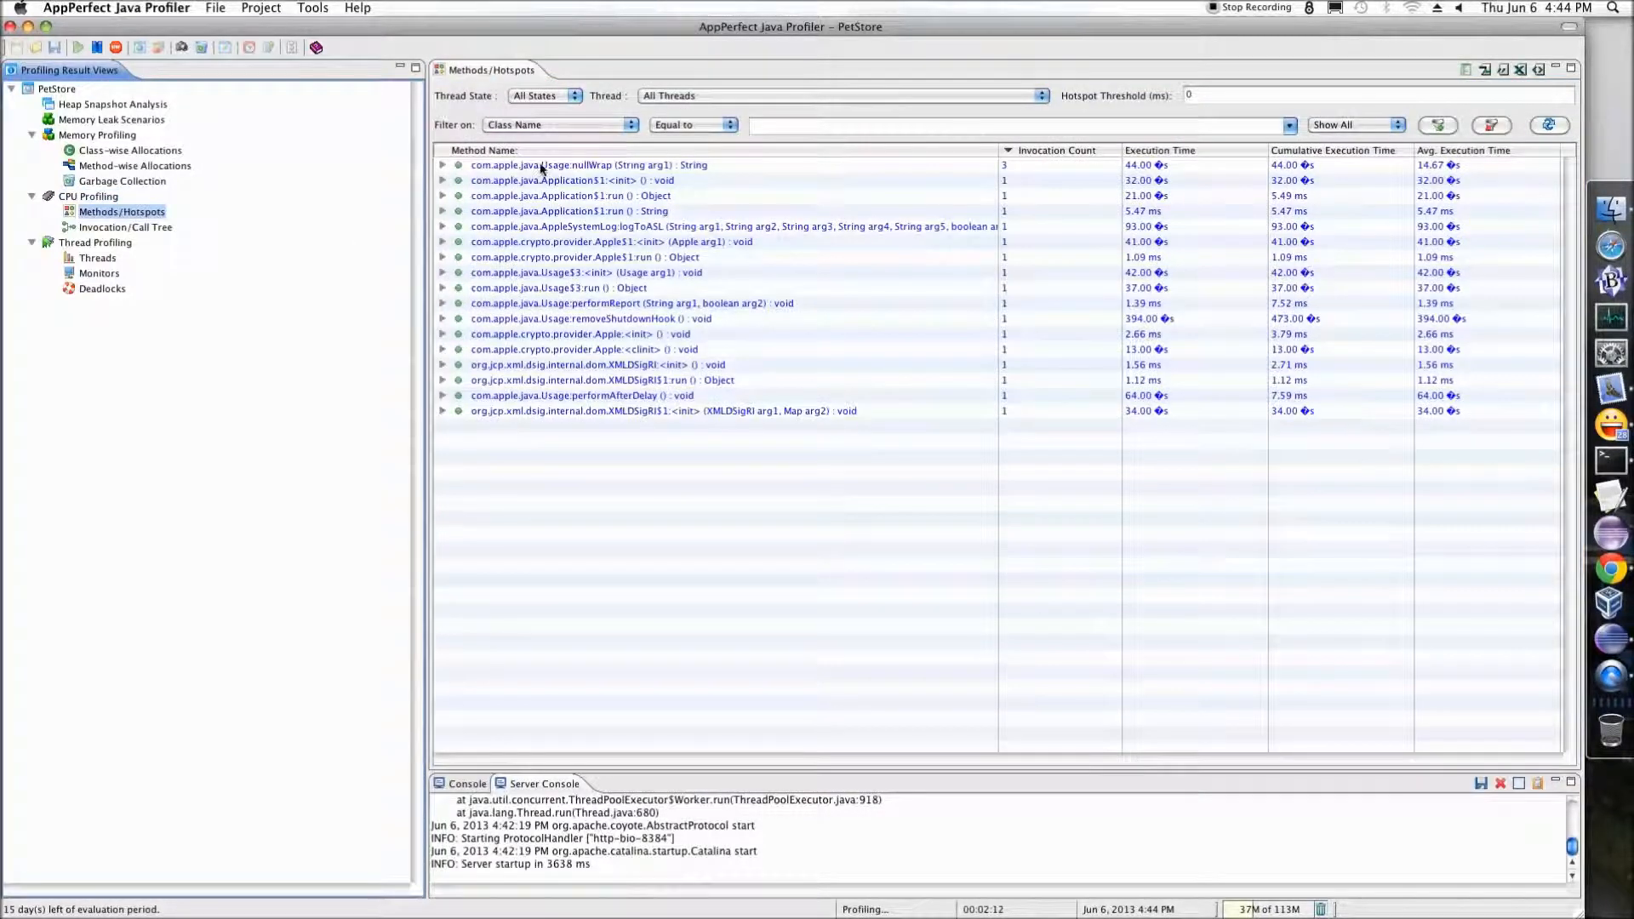
{"action": "left_click", "coordinate": [541, 168]}
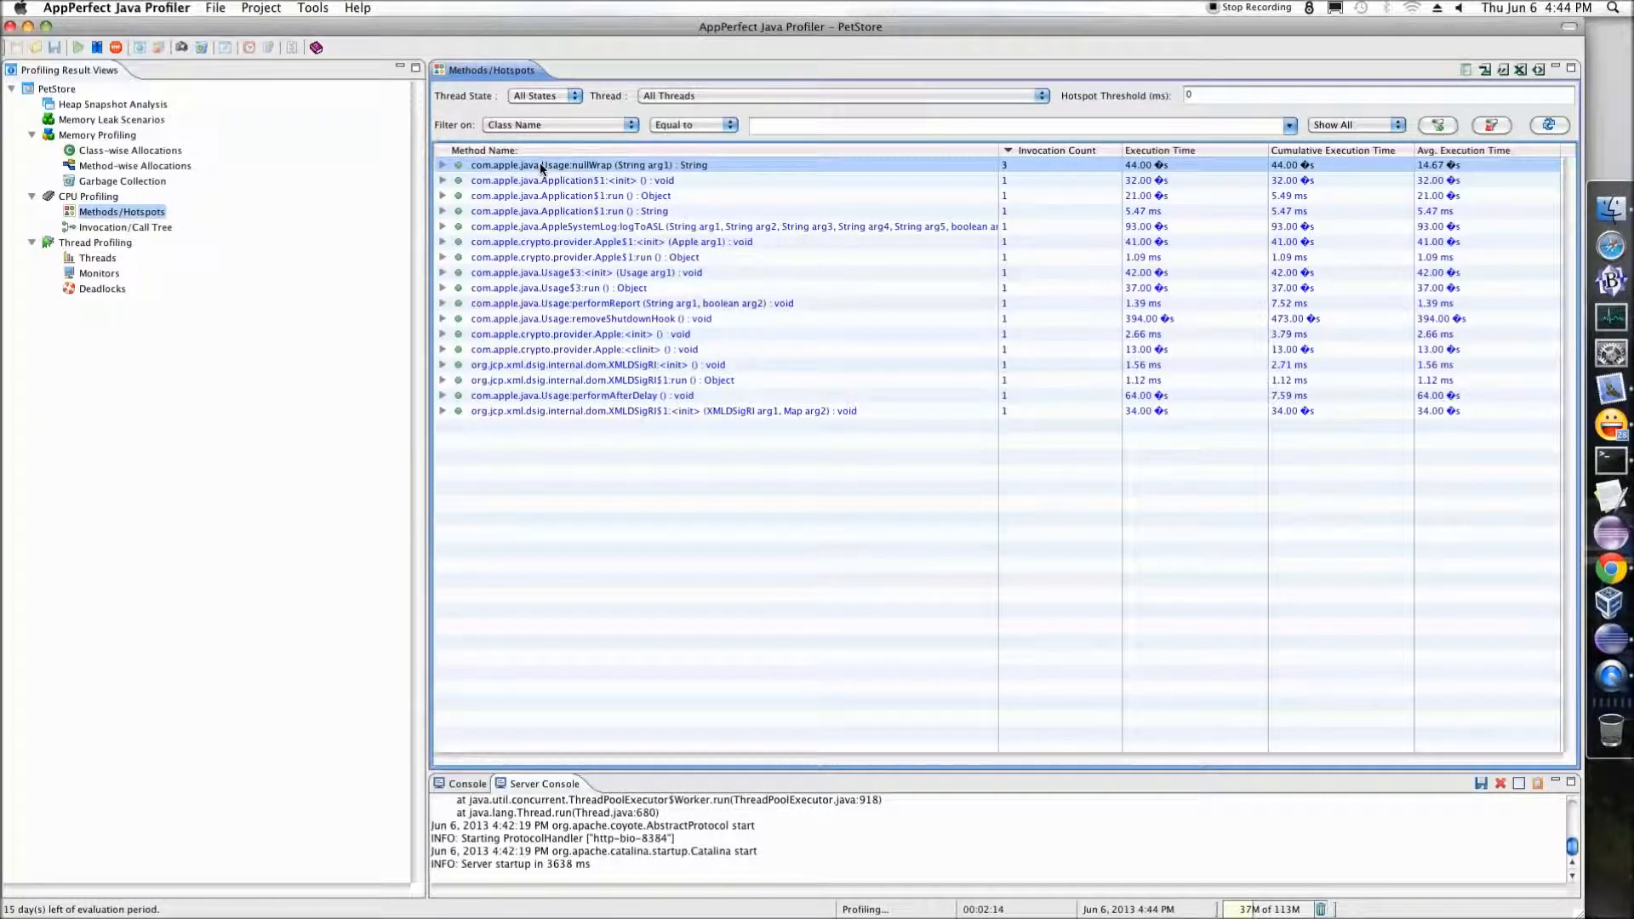
{"action": "right_click", "coordinate": [541, 168]}
{"action": "left_click", "coordinate": [562, 175]}
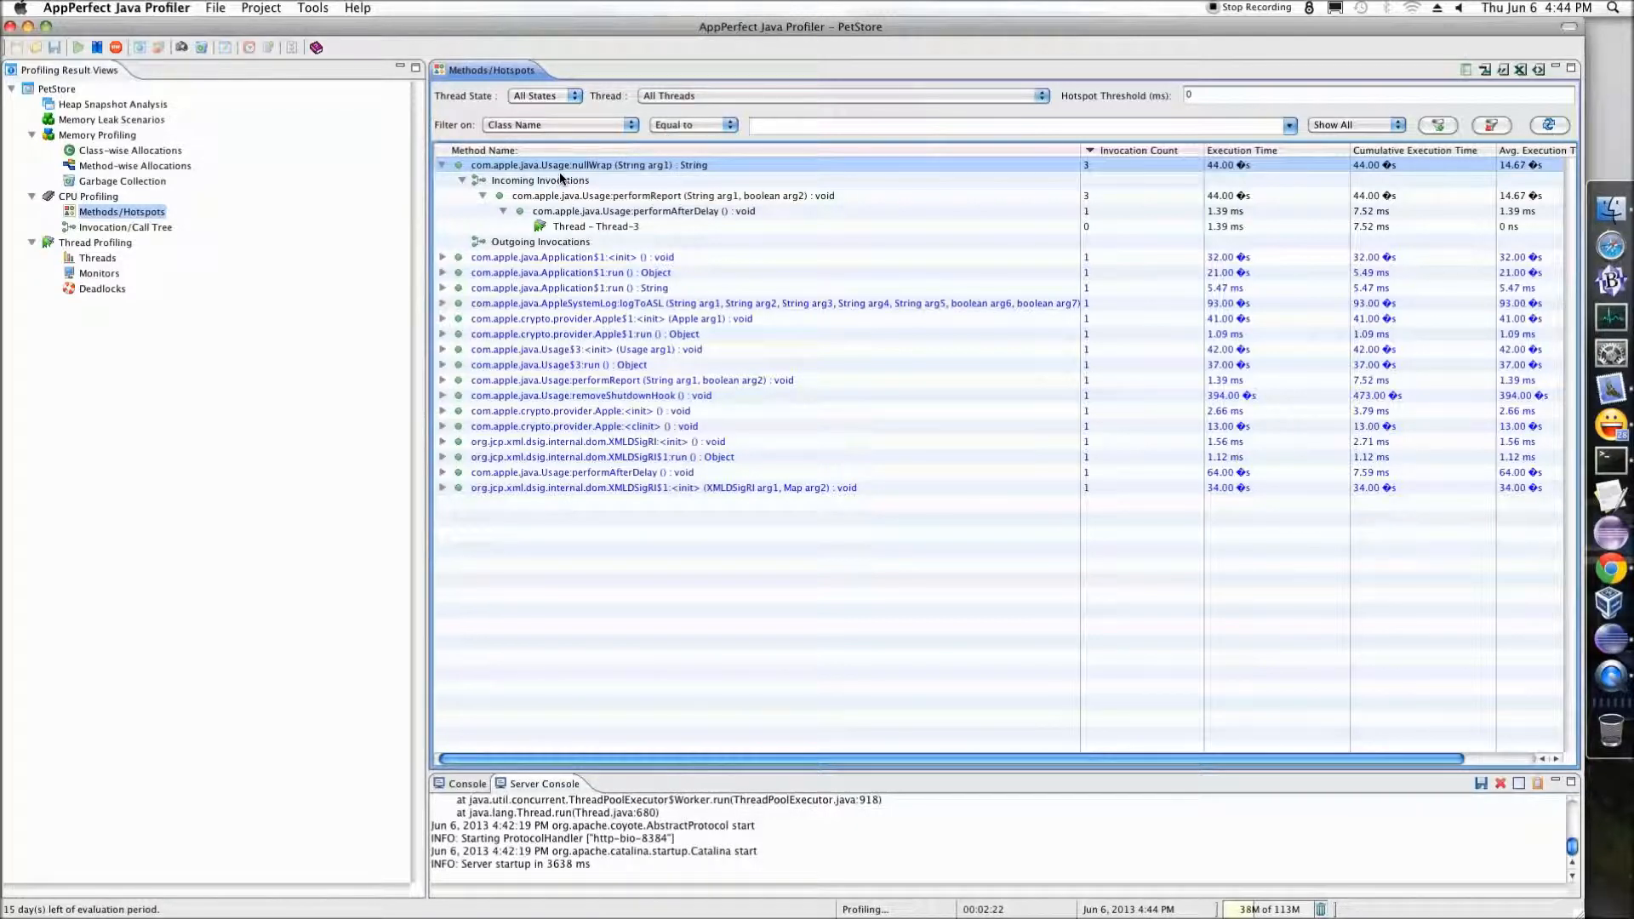
Examine the CPU invocation call tree with Thread-3 fully expanded
{"action": "left_click", "coordinate": [141, 227]}
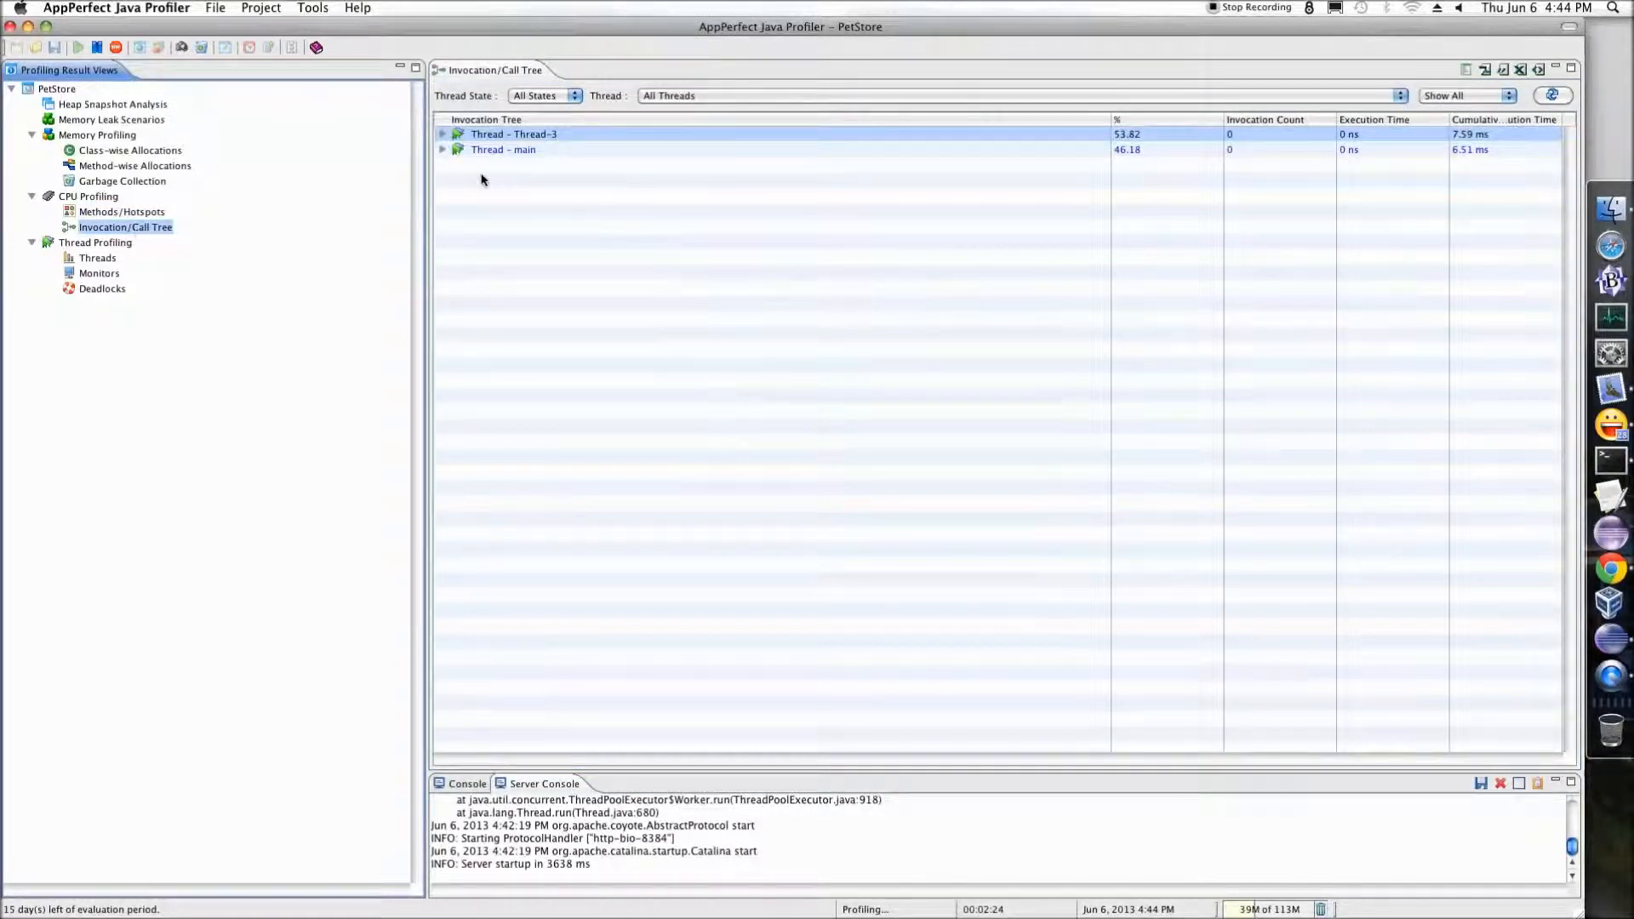
{"action": "right_click", "coordinate": [506, 135]}
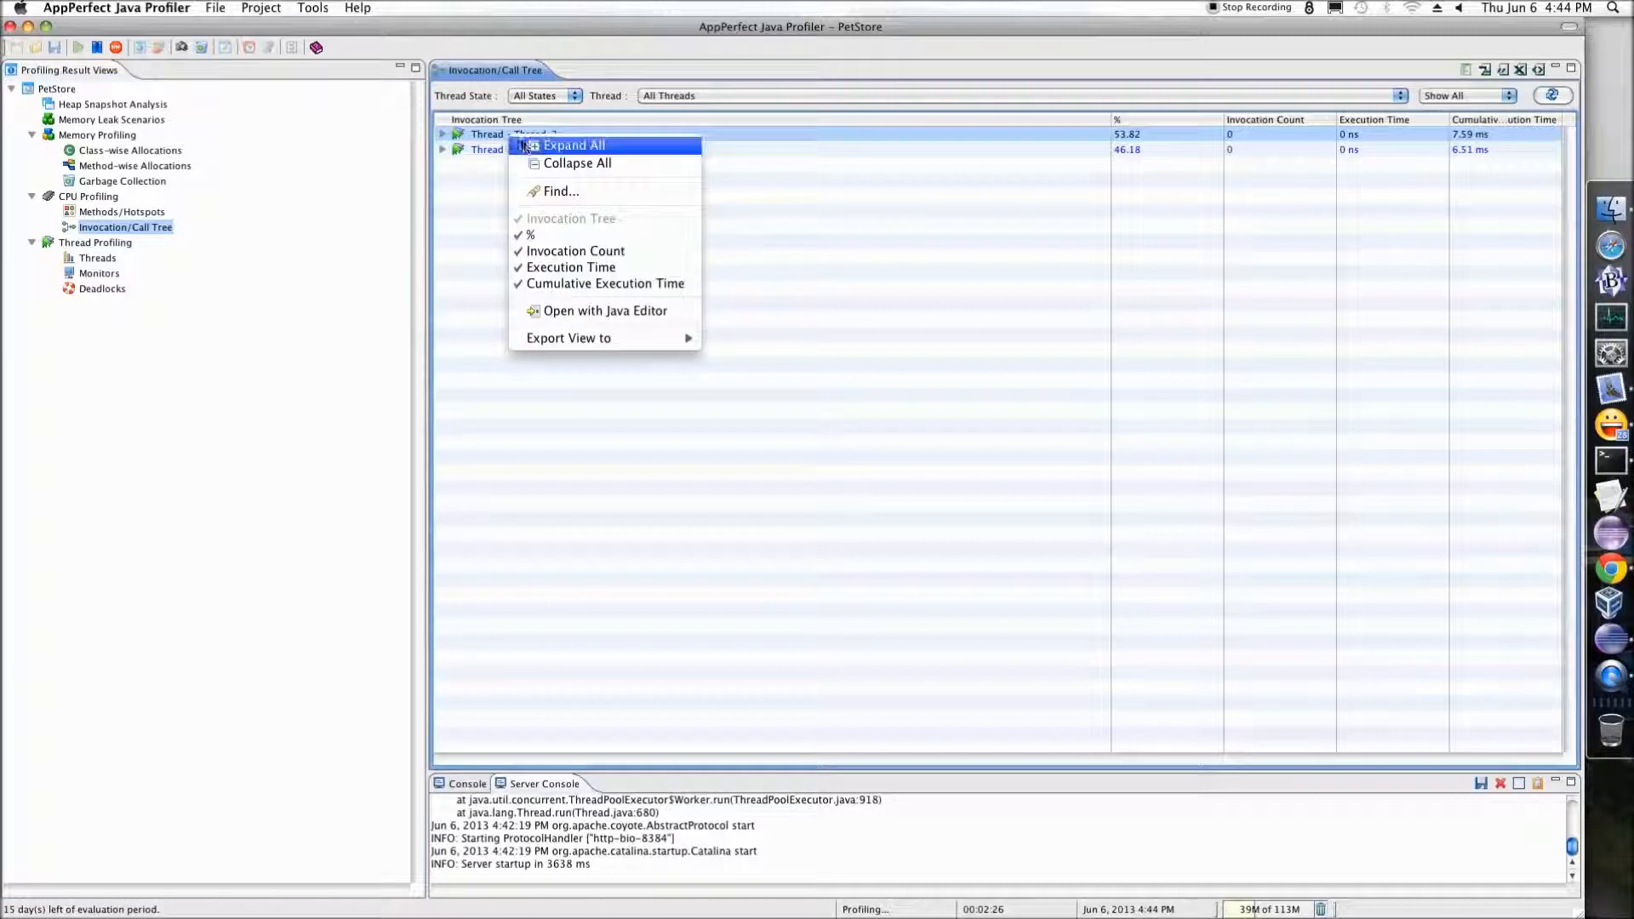
{"action": "left_click", "coordinate": [525, 141]}
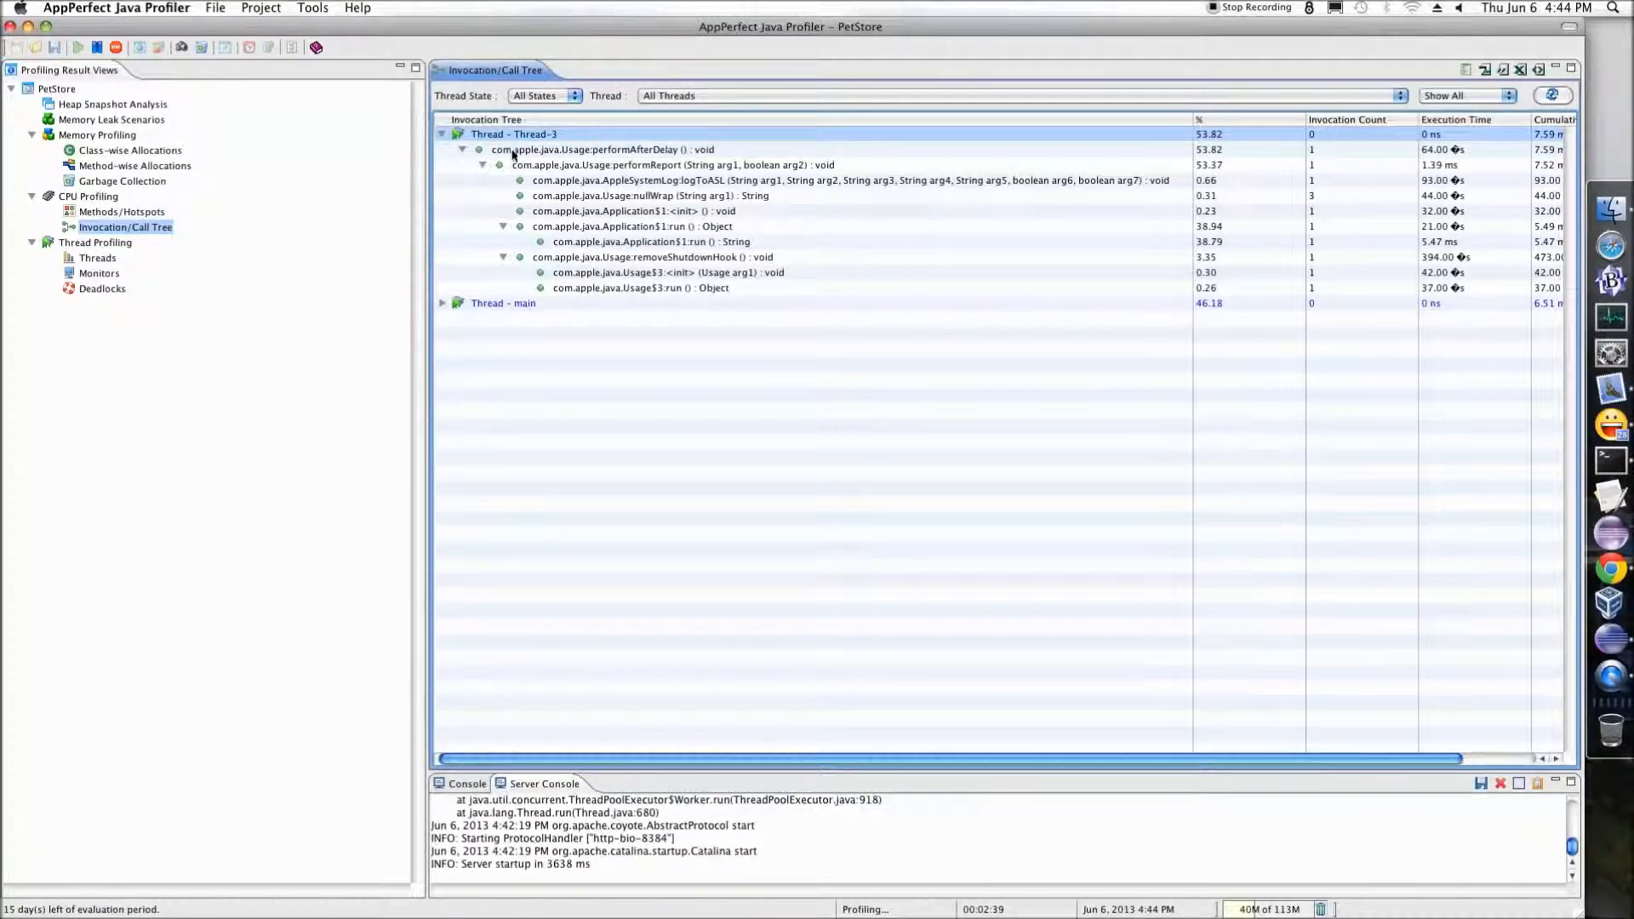
Examine the thread profiling results, covering the summary, threads chart, monitor details and snapshot, and deadlocks
{"action": "left_click", "coordinate": [63, 245]}
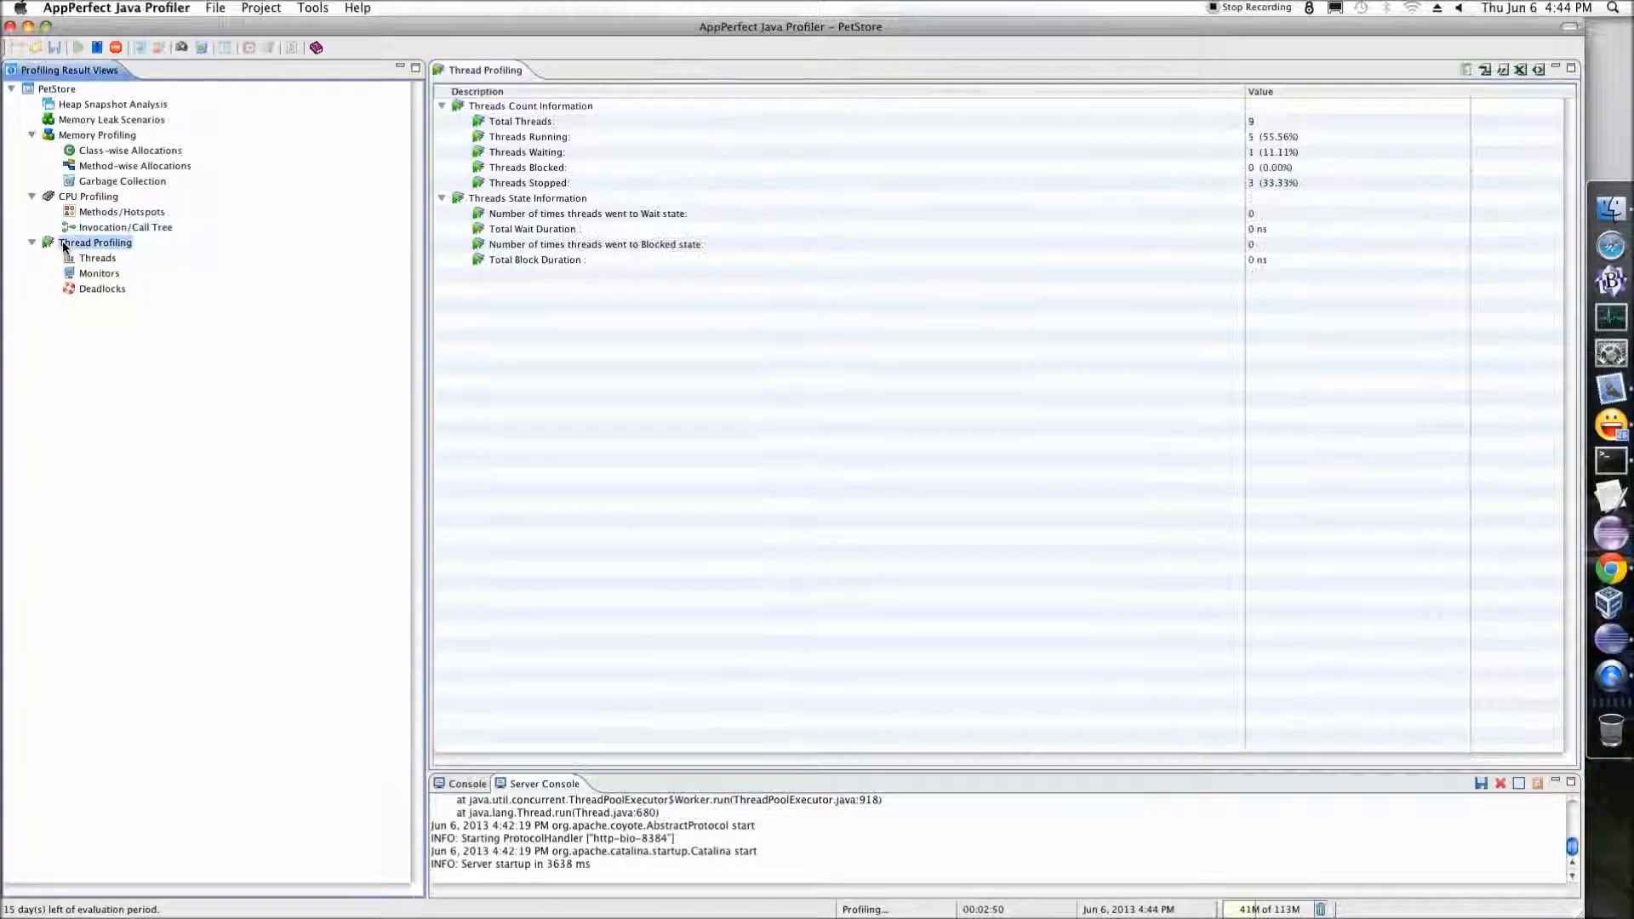
{"action": "left_click", "coordinate": [85, 258]}
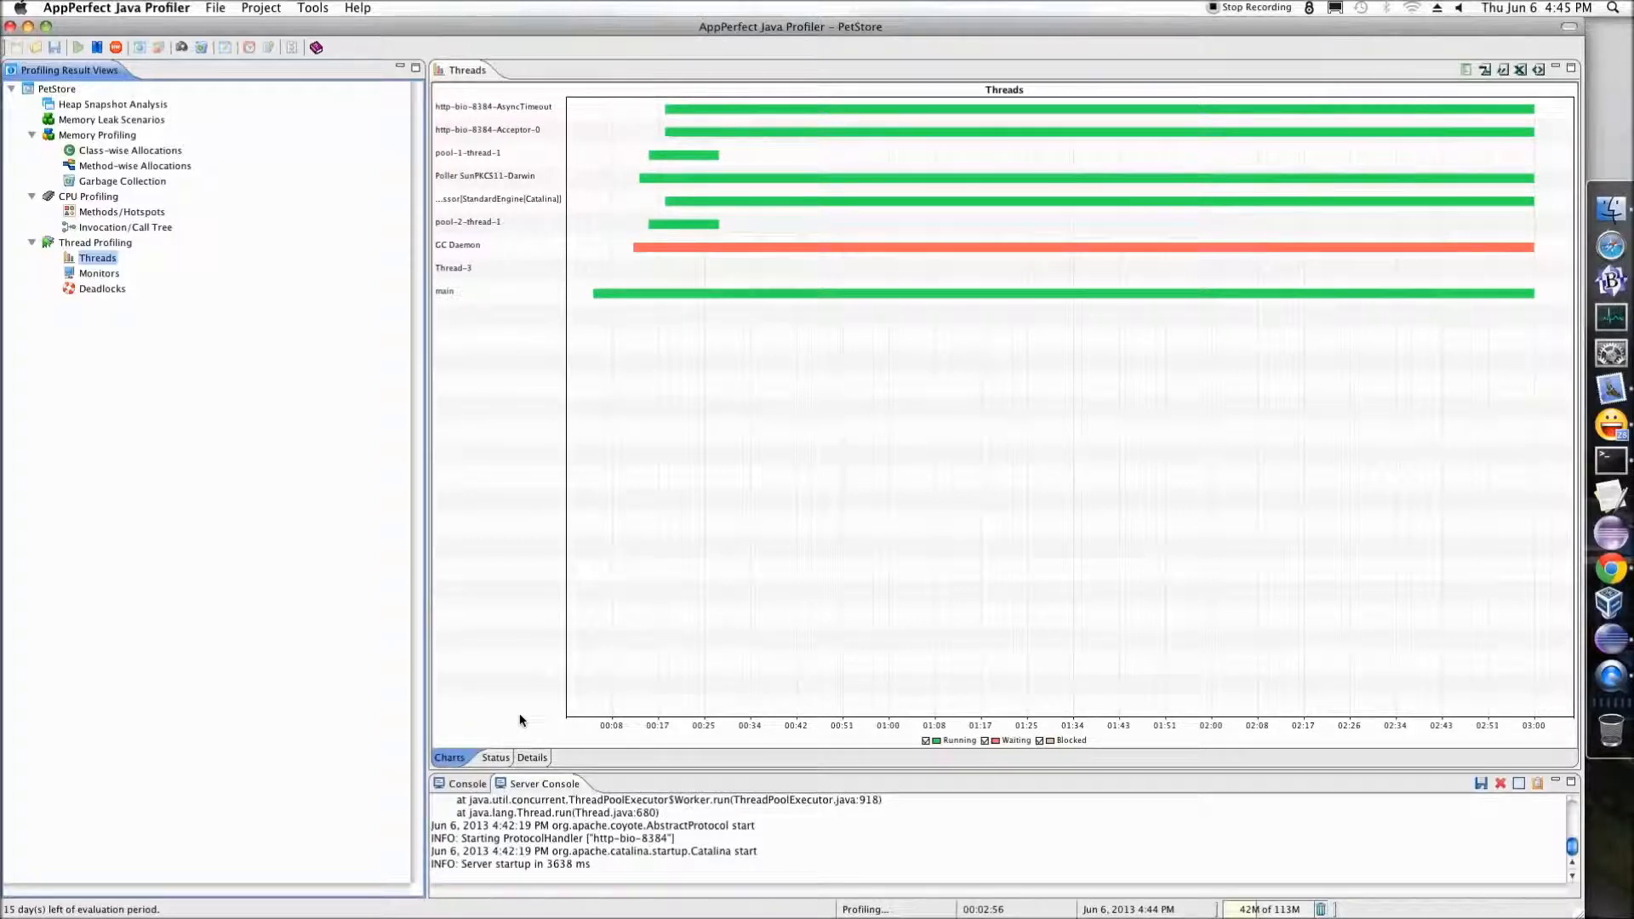
{"action": "left_click", "coordinate": [99, 273]}
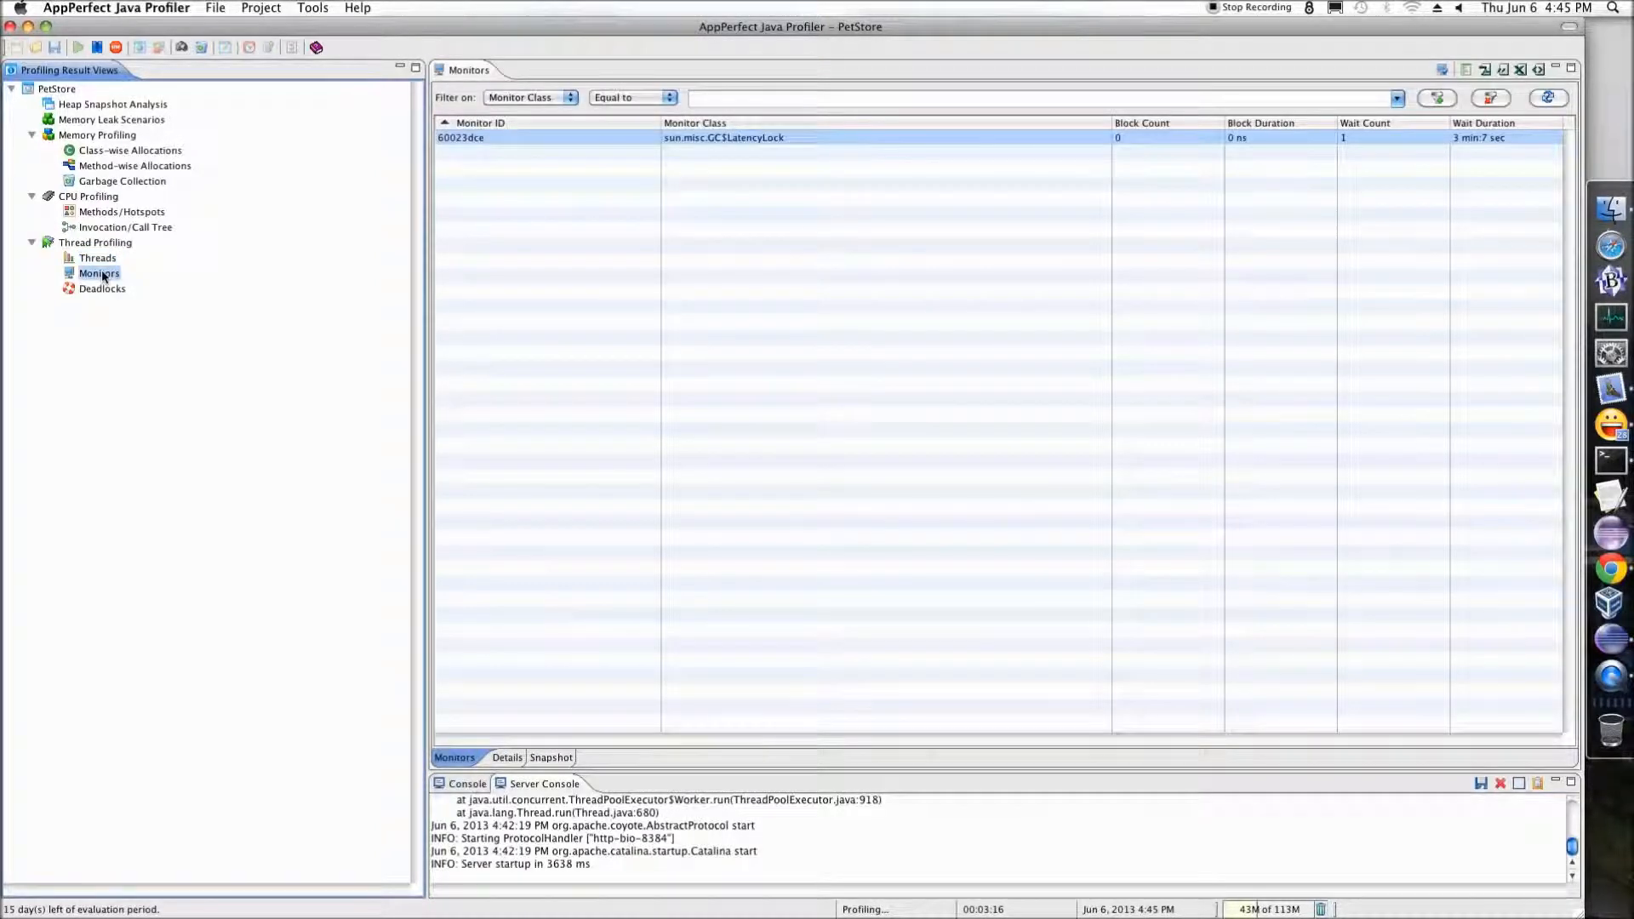
{"action": "left_click", "coordinate": [508, 757]}
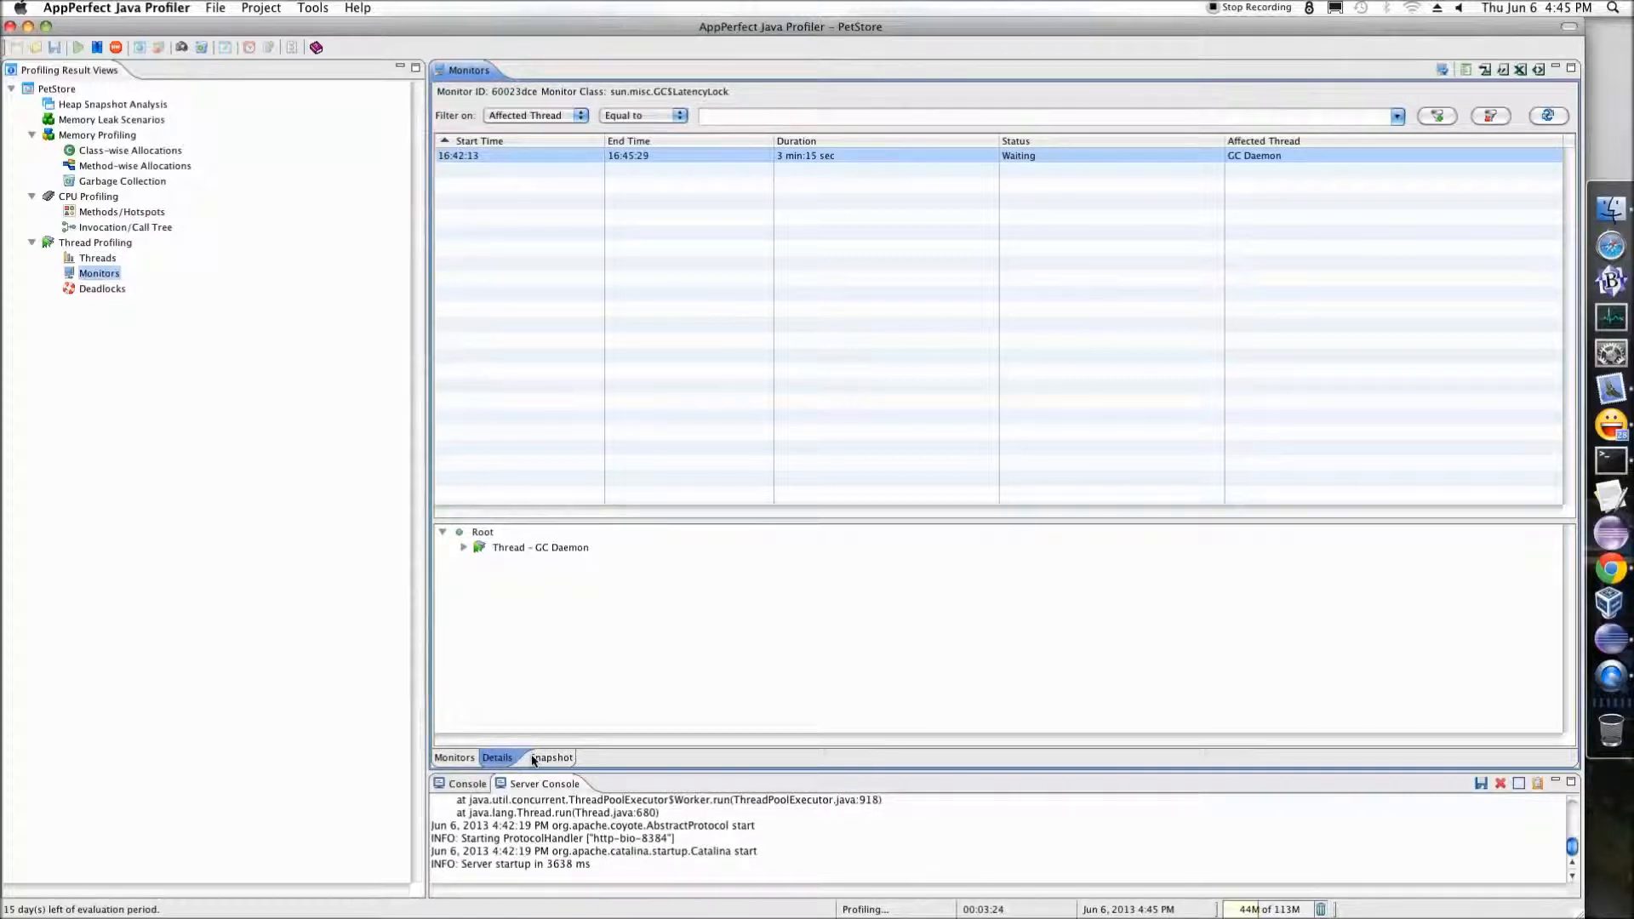
{"action": "left_click", "coordinate": [533, 759]}
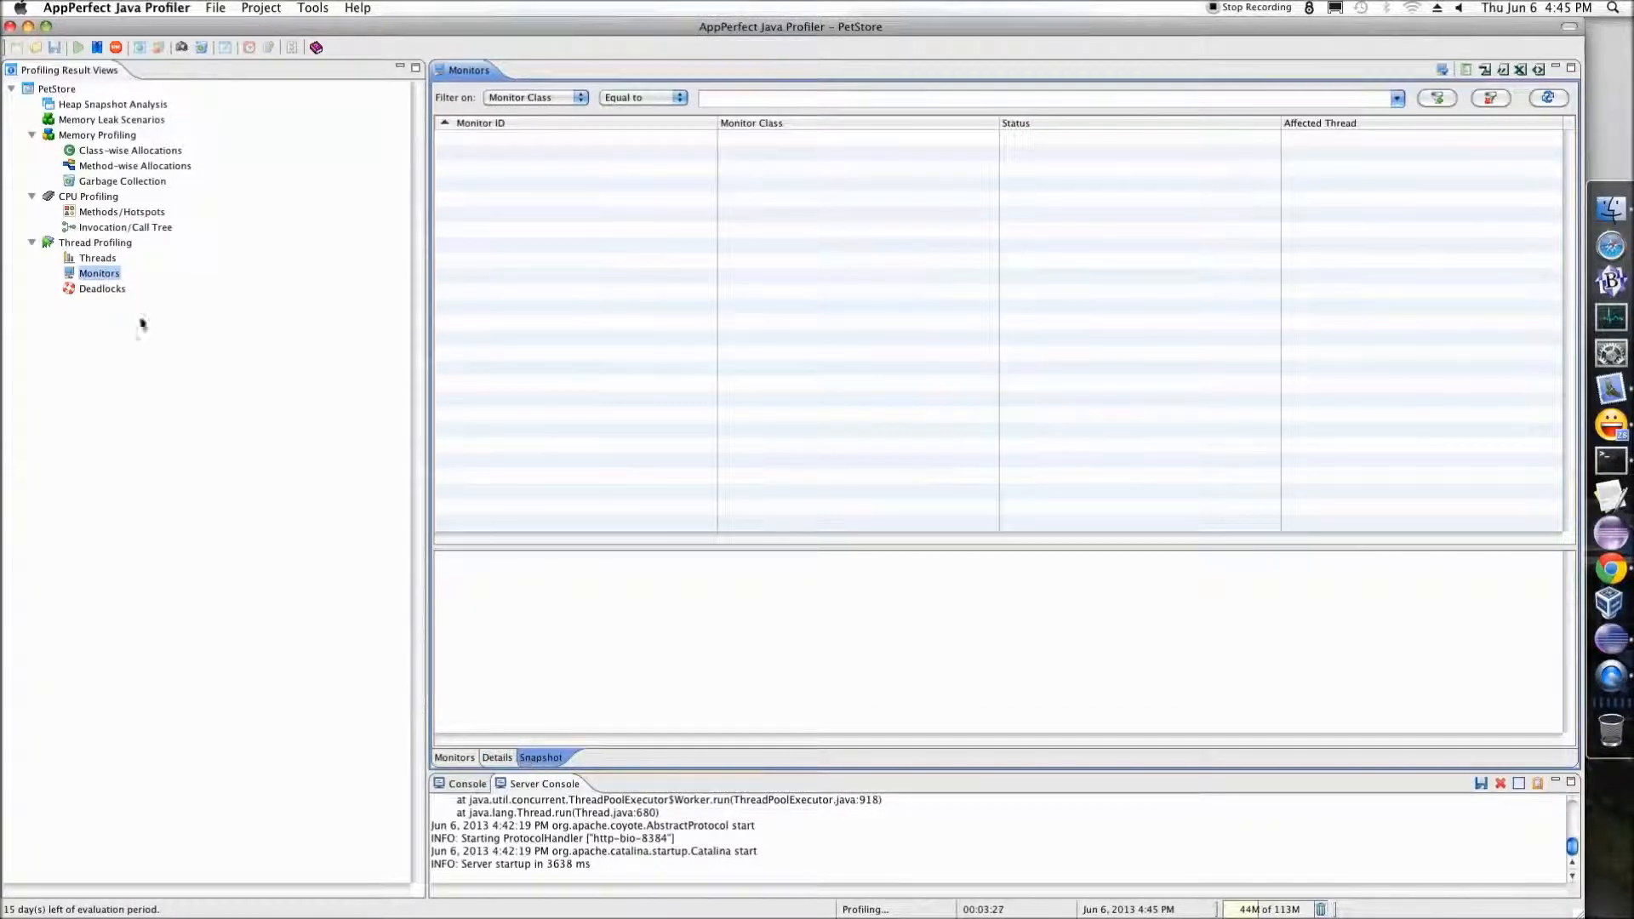
{"action": "left_click", "coordinate": [103, 289]}
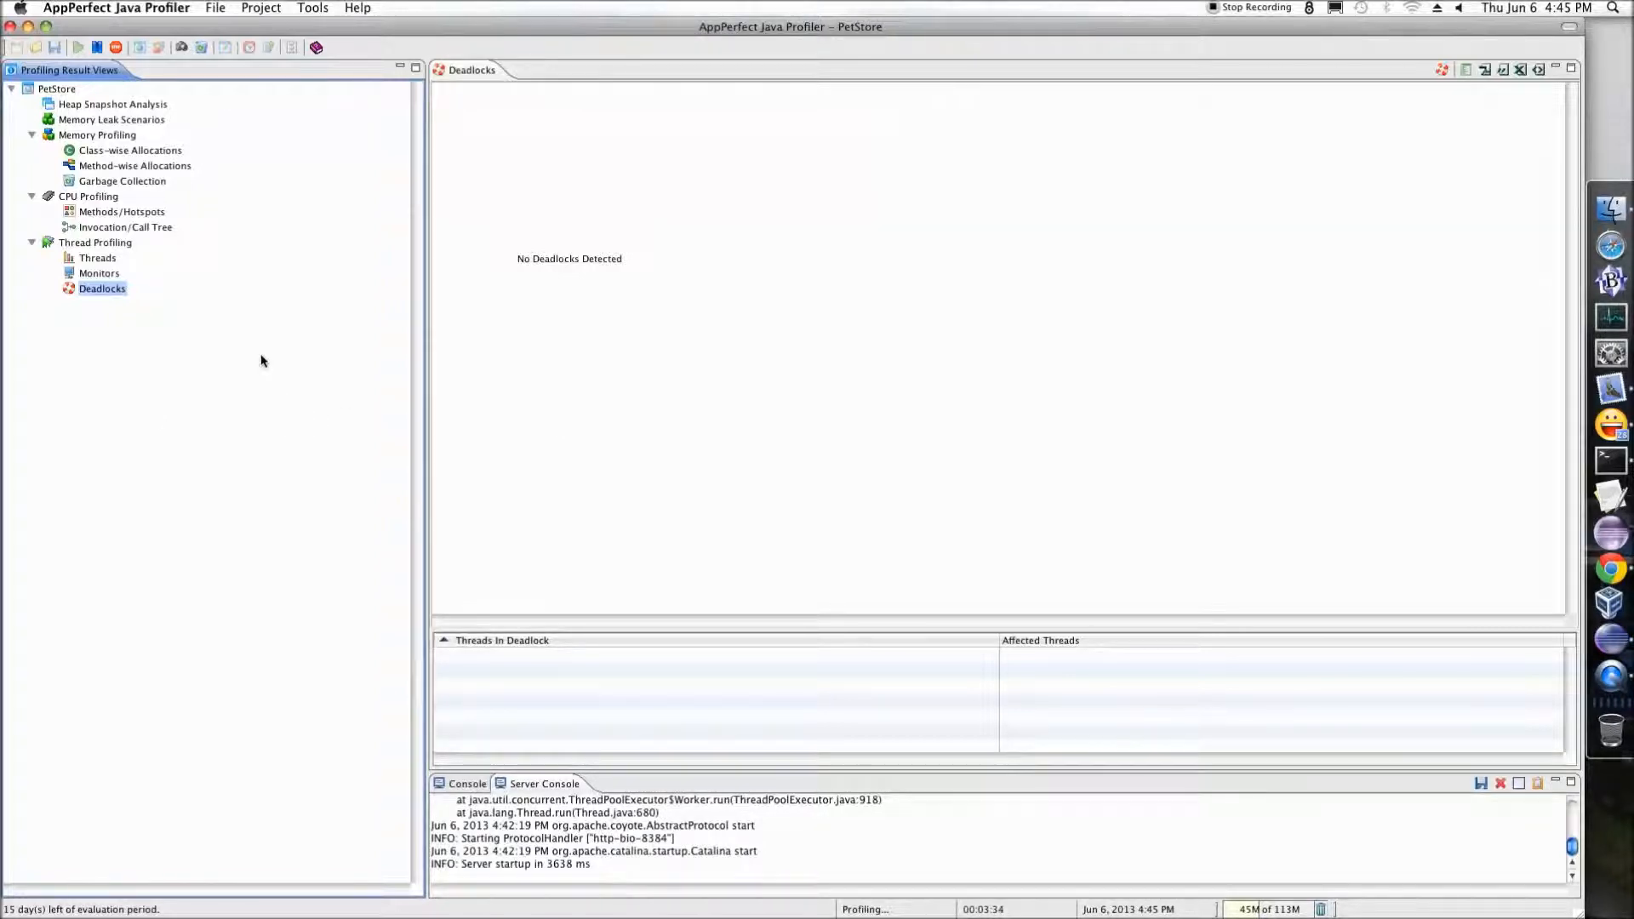
{"action": "left_click", "coordinate": [79, 122]}
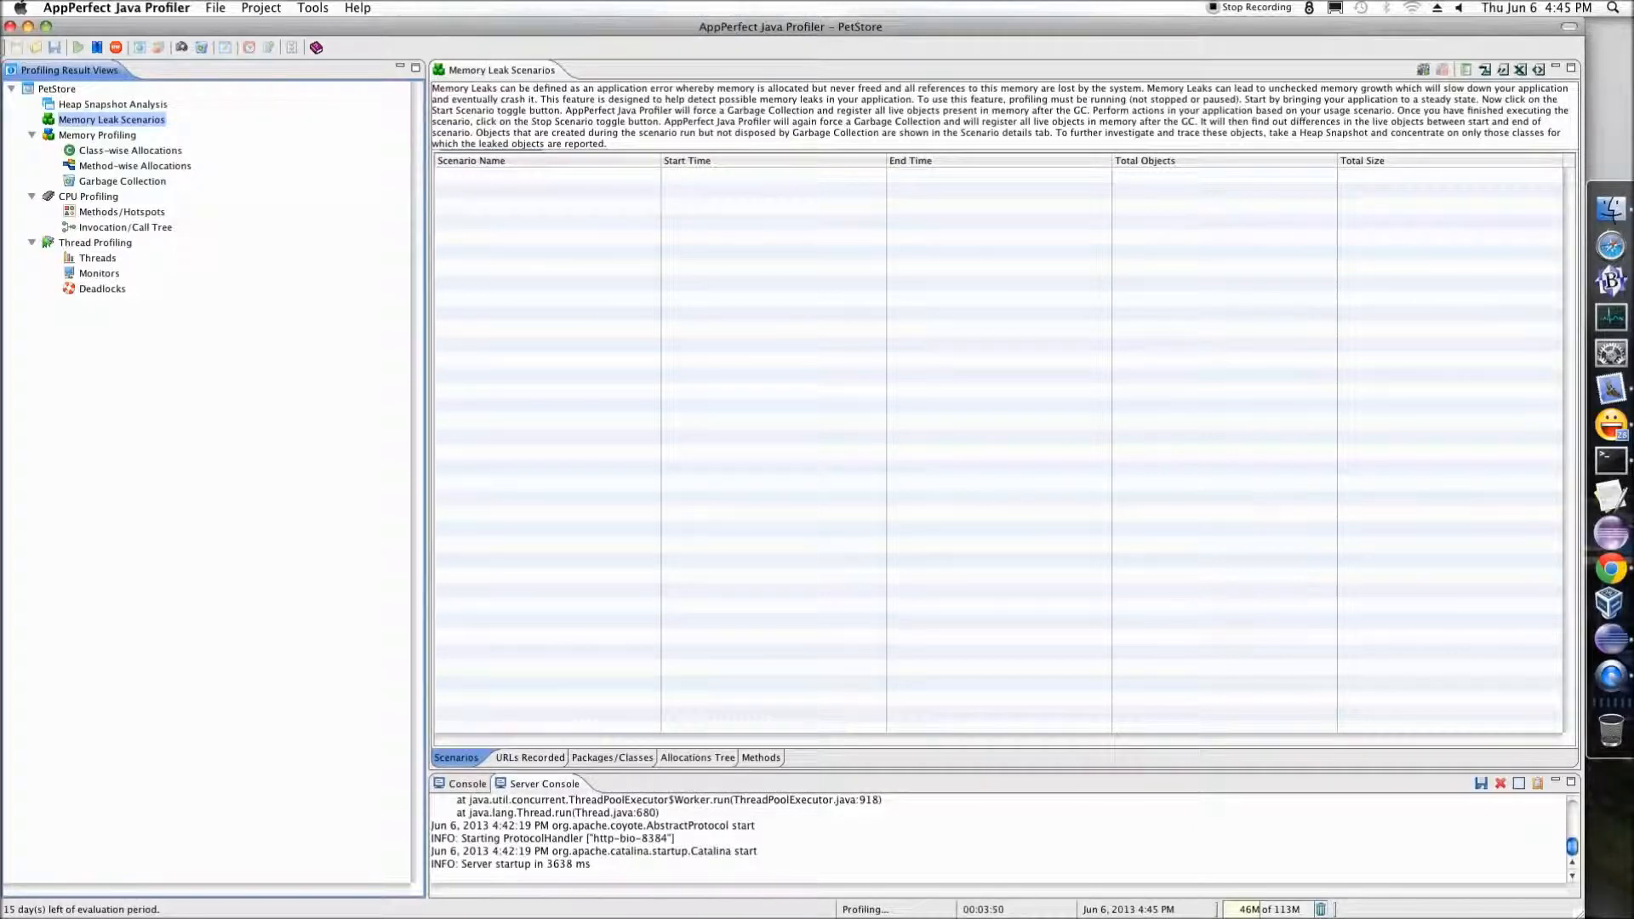
{"action": "left_click", "coordinate": [1424, 71]}
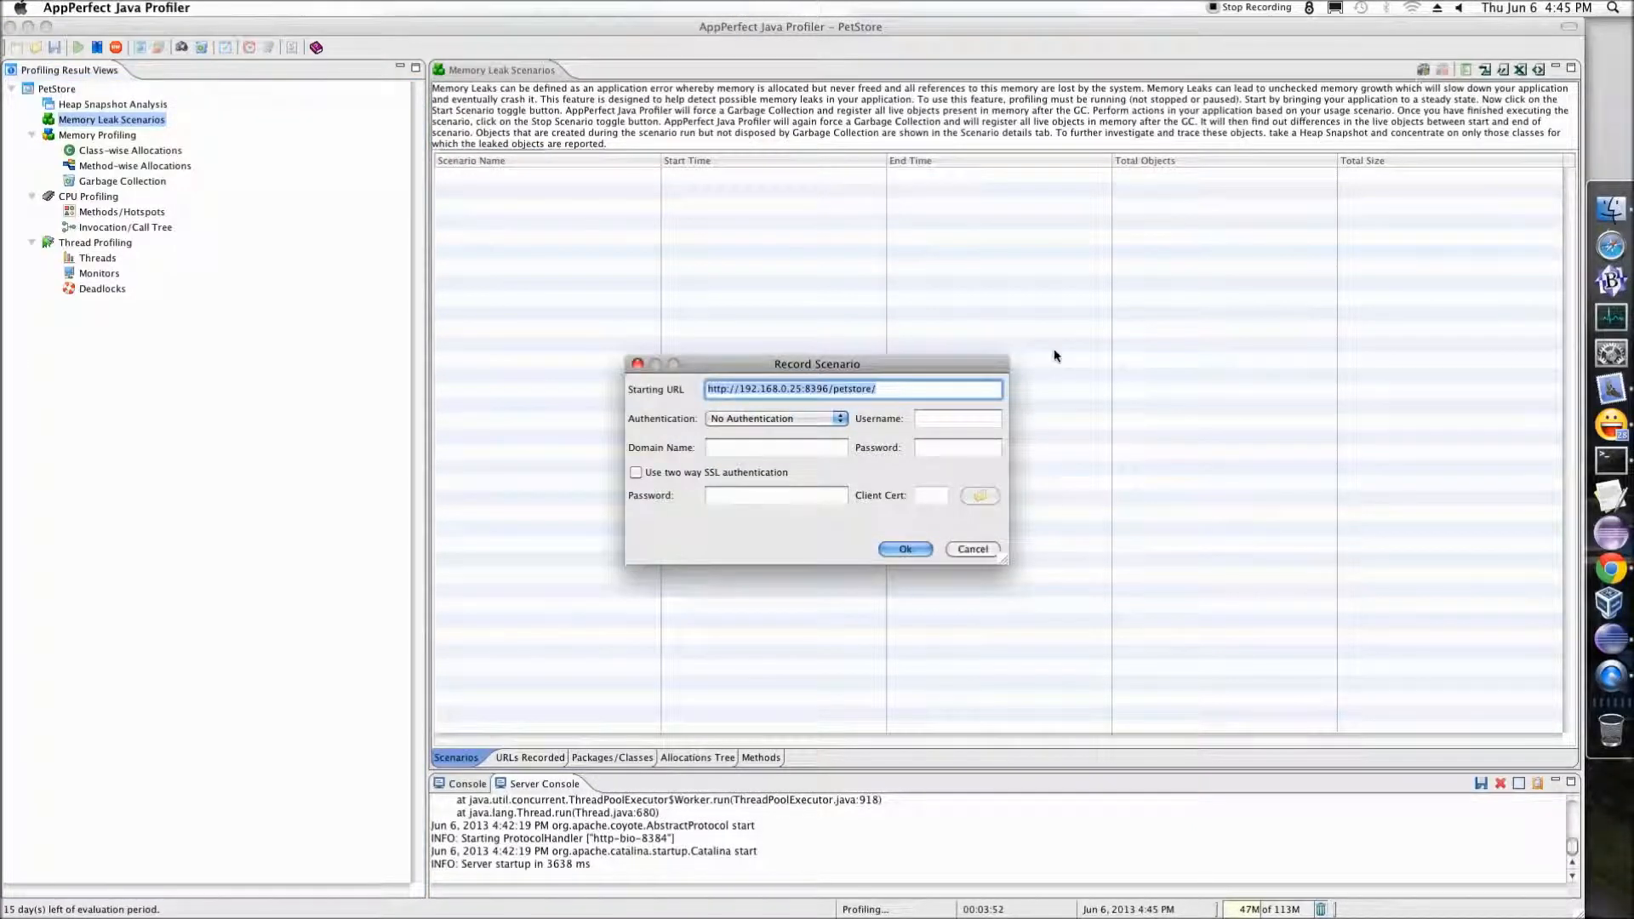
{"action": "left_click", "coordinate": [904, 549]}
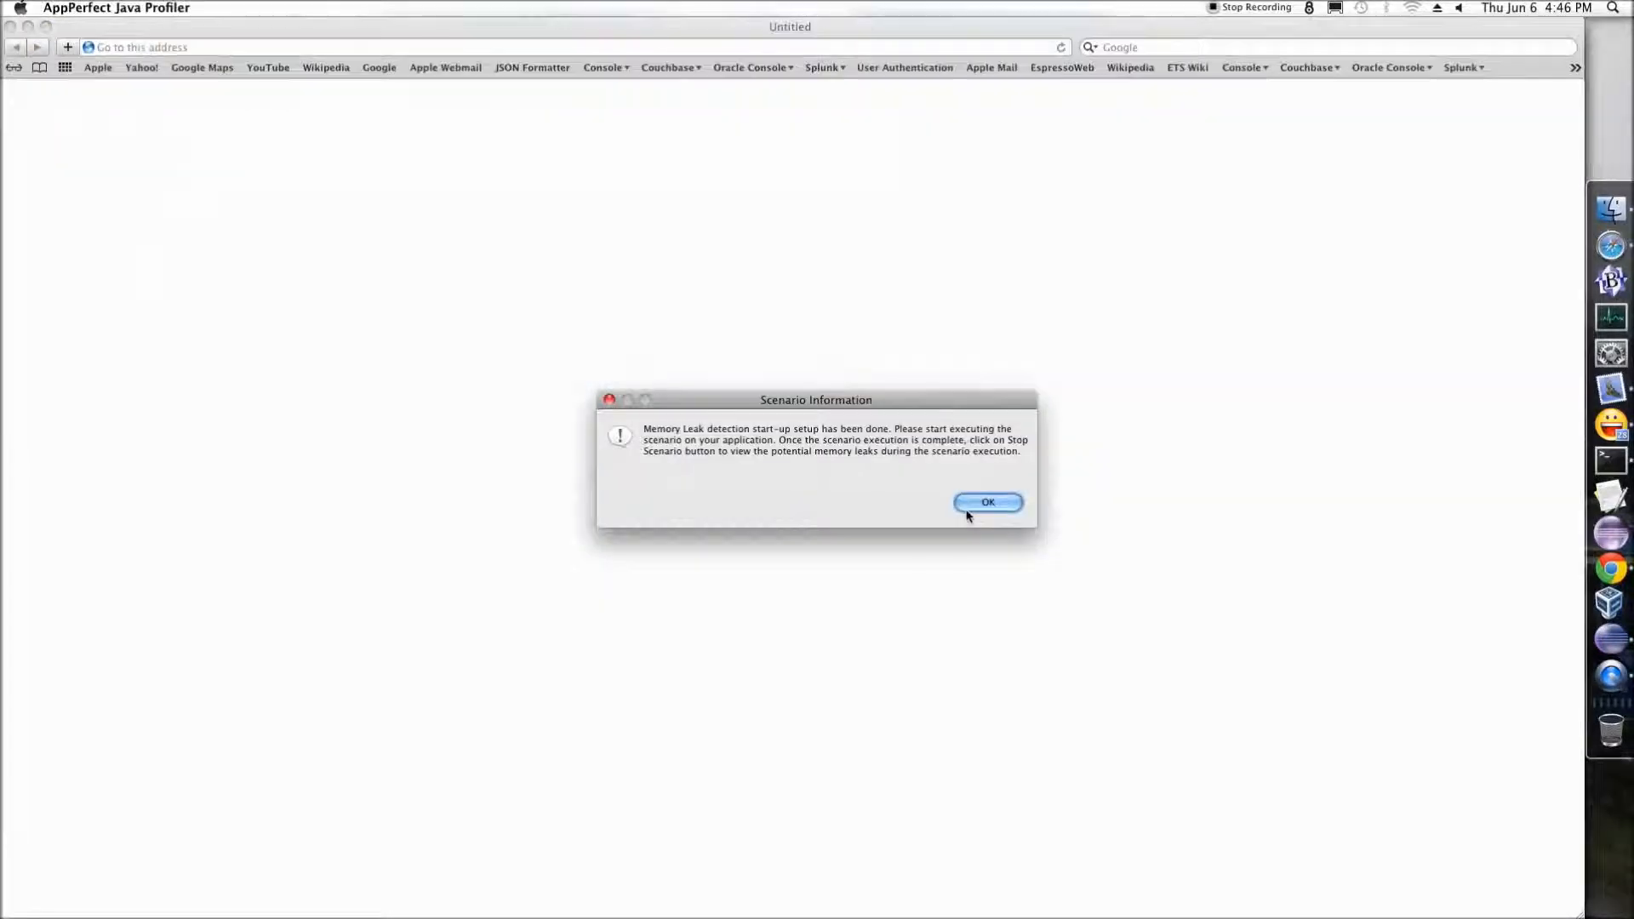
{"action": "left_click", "coordinate": [978, 506]}
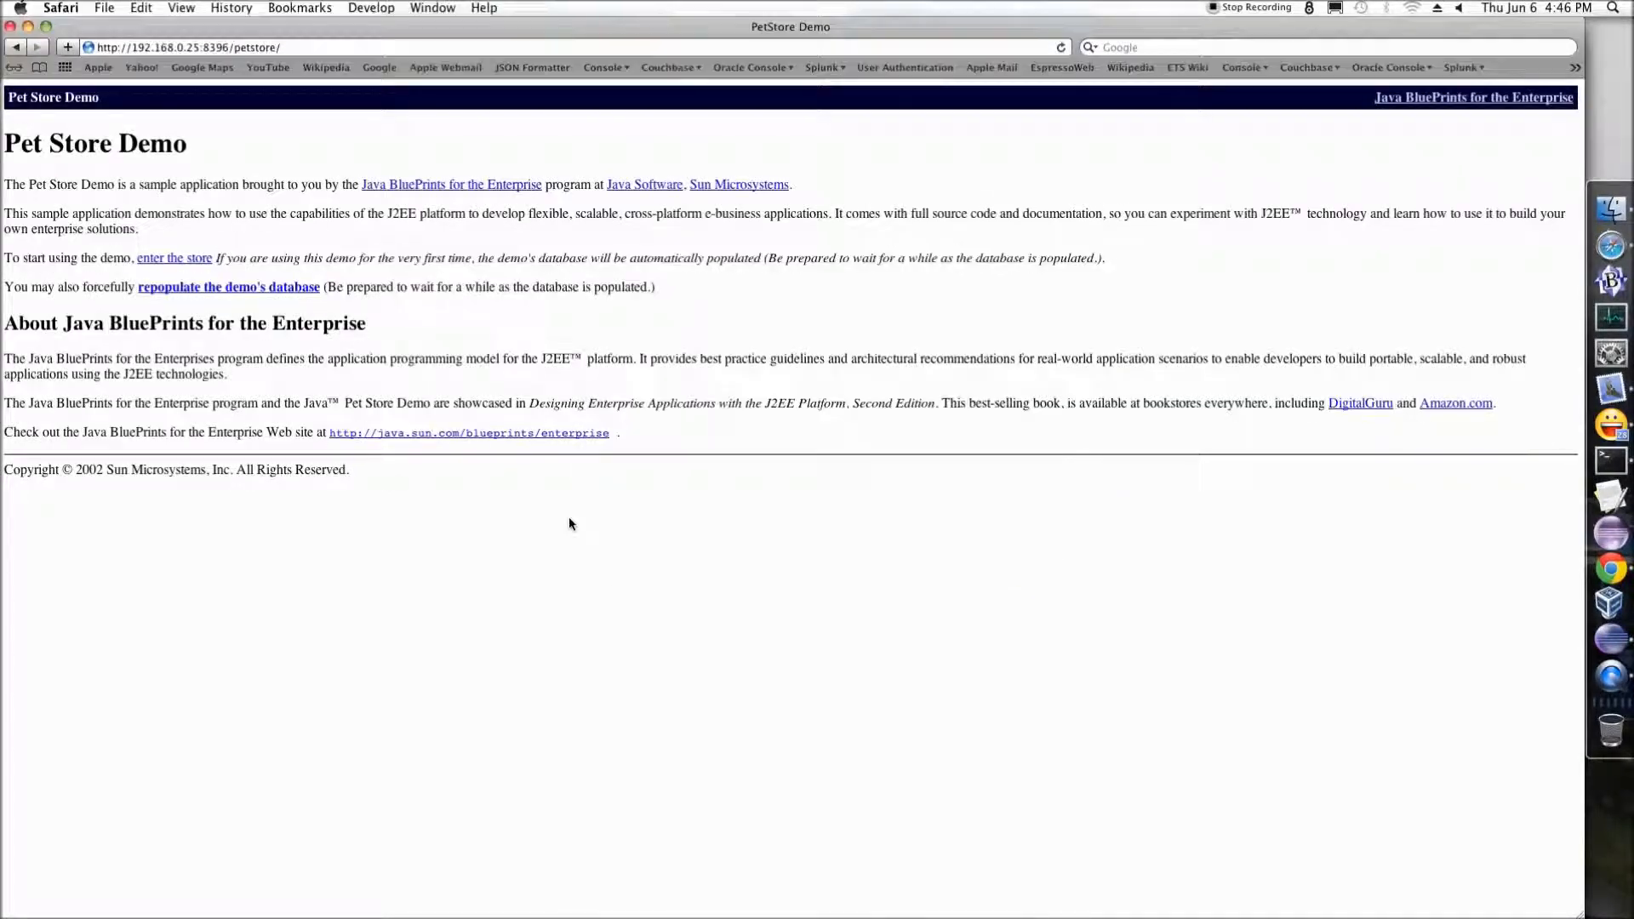
Enter the Pet Store demo and sign in as a returning customer with the prefilled credentials
{"action": "left_click", "coordinate": [167, 259]}
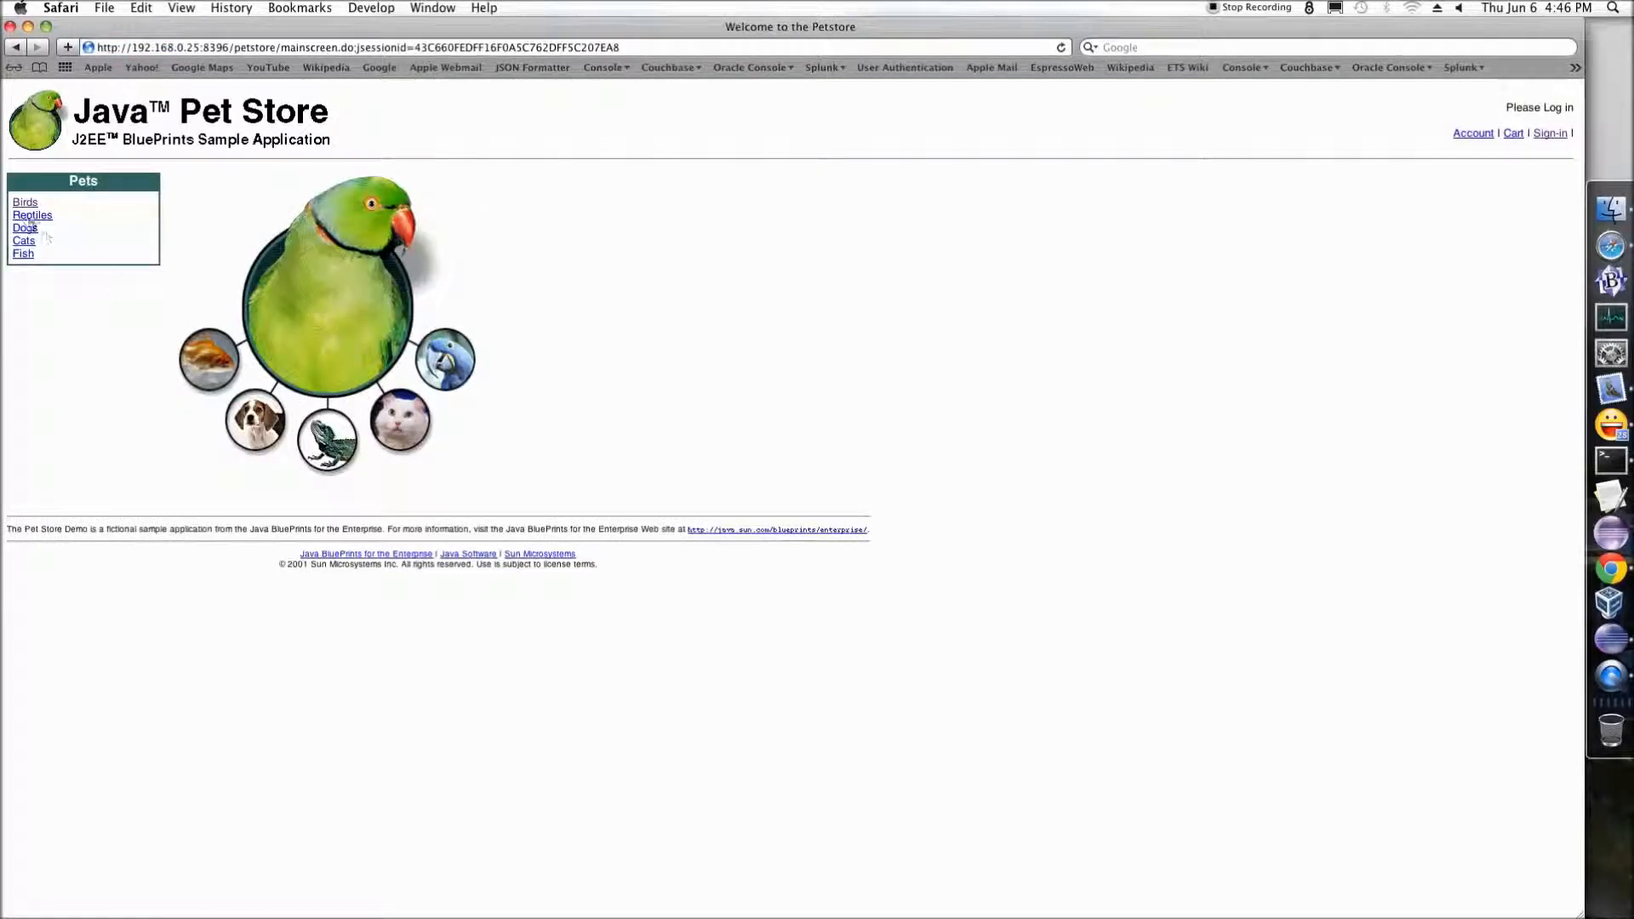
{"action": "left_click", "coordinate": [1557, 130]}
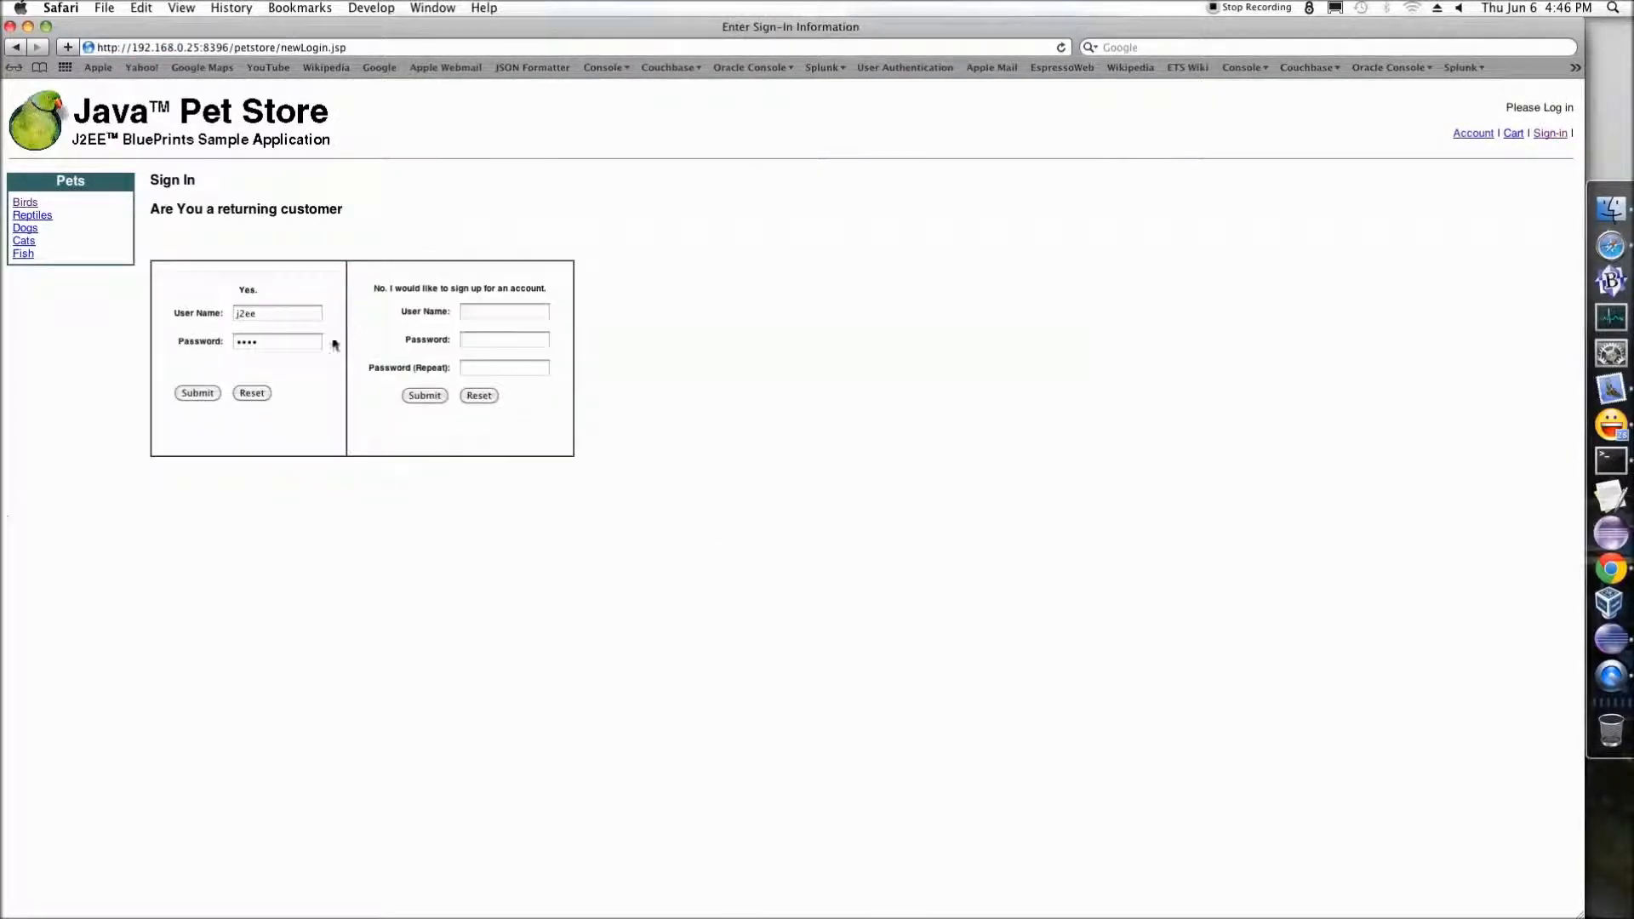
{"action": "left_click", "coordinate": [194, 395]}
Order an Adult Male Amazon Parrot from the Birds category with the prefilled billing and shipping information, and sign out of the store
{"action": "left_click", "coordinate": [28, 204]}
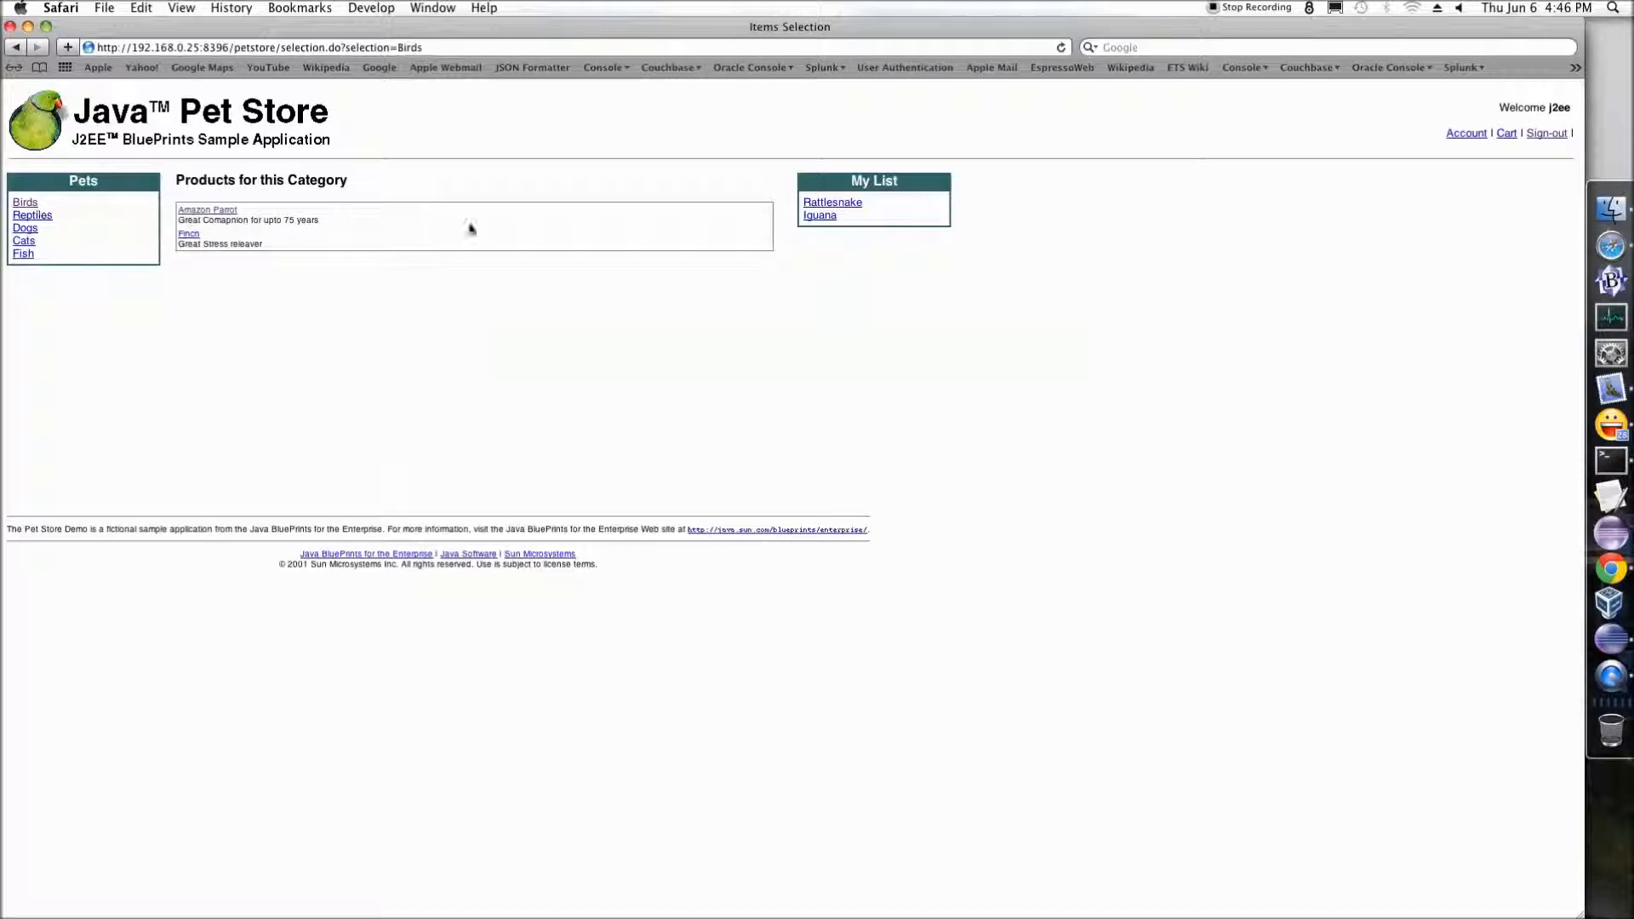
{"action": "left_click", "coordinate": [208, 210]}
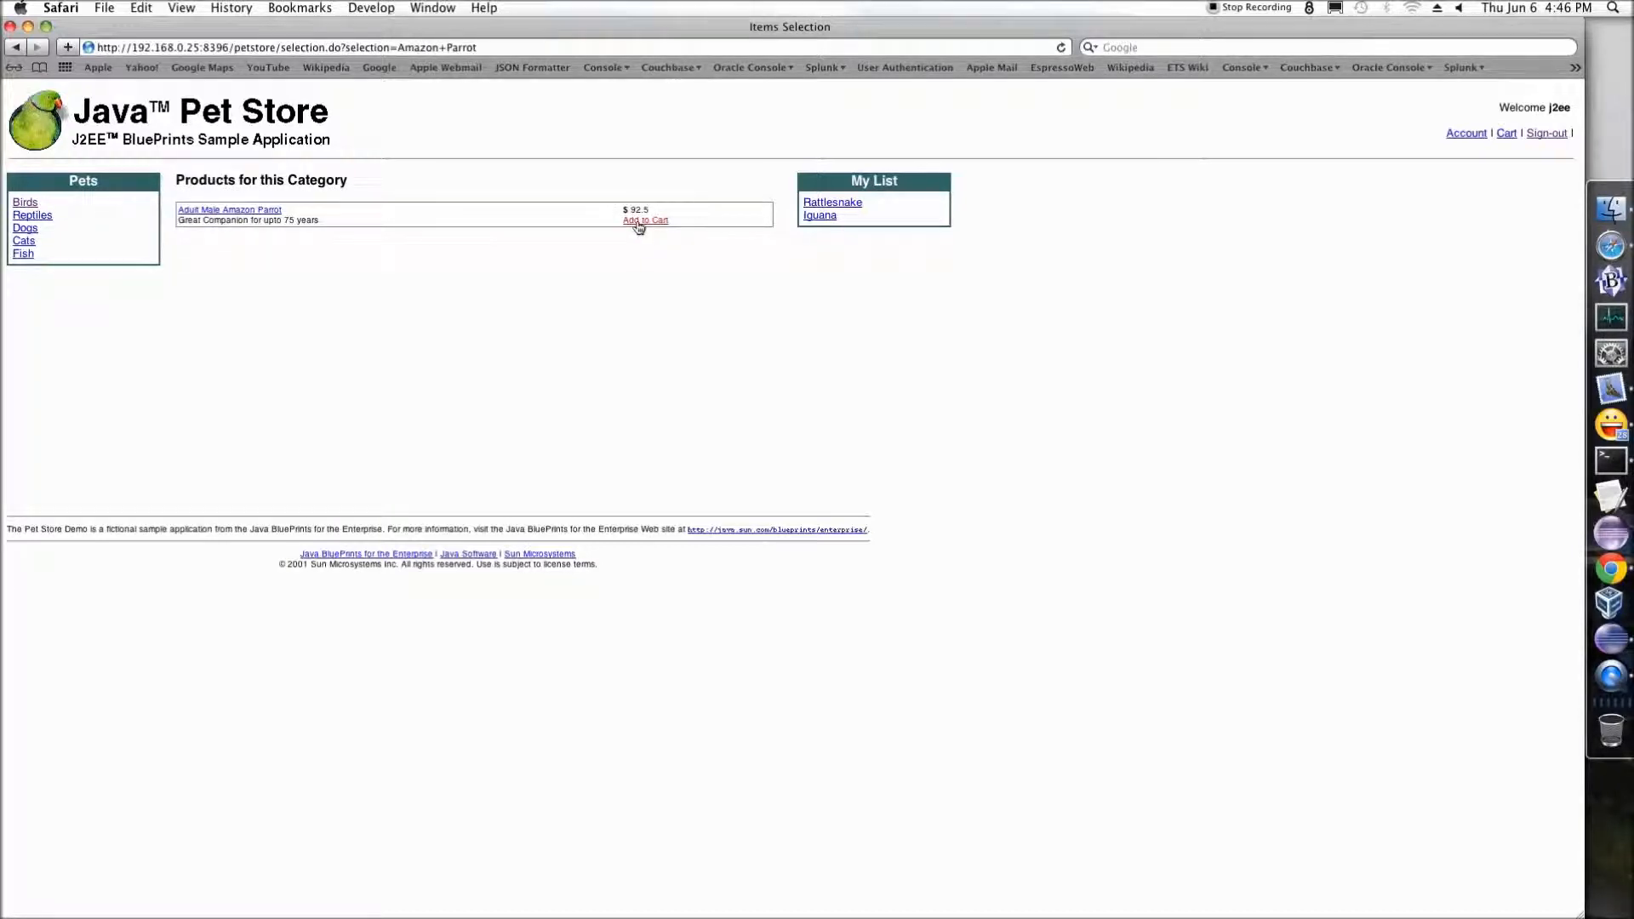
{"action": "left_click", "coordinate": [637, 221]}
{"action": "left_click", "coordinate": [736, 257]}
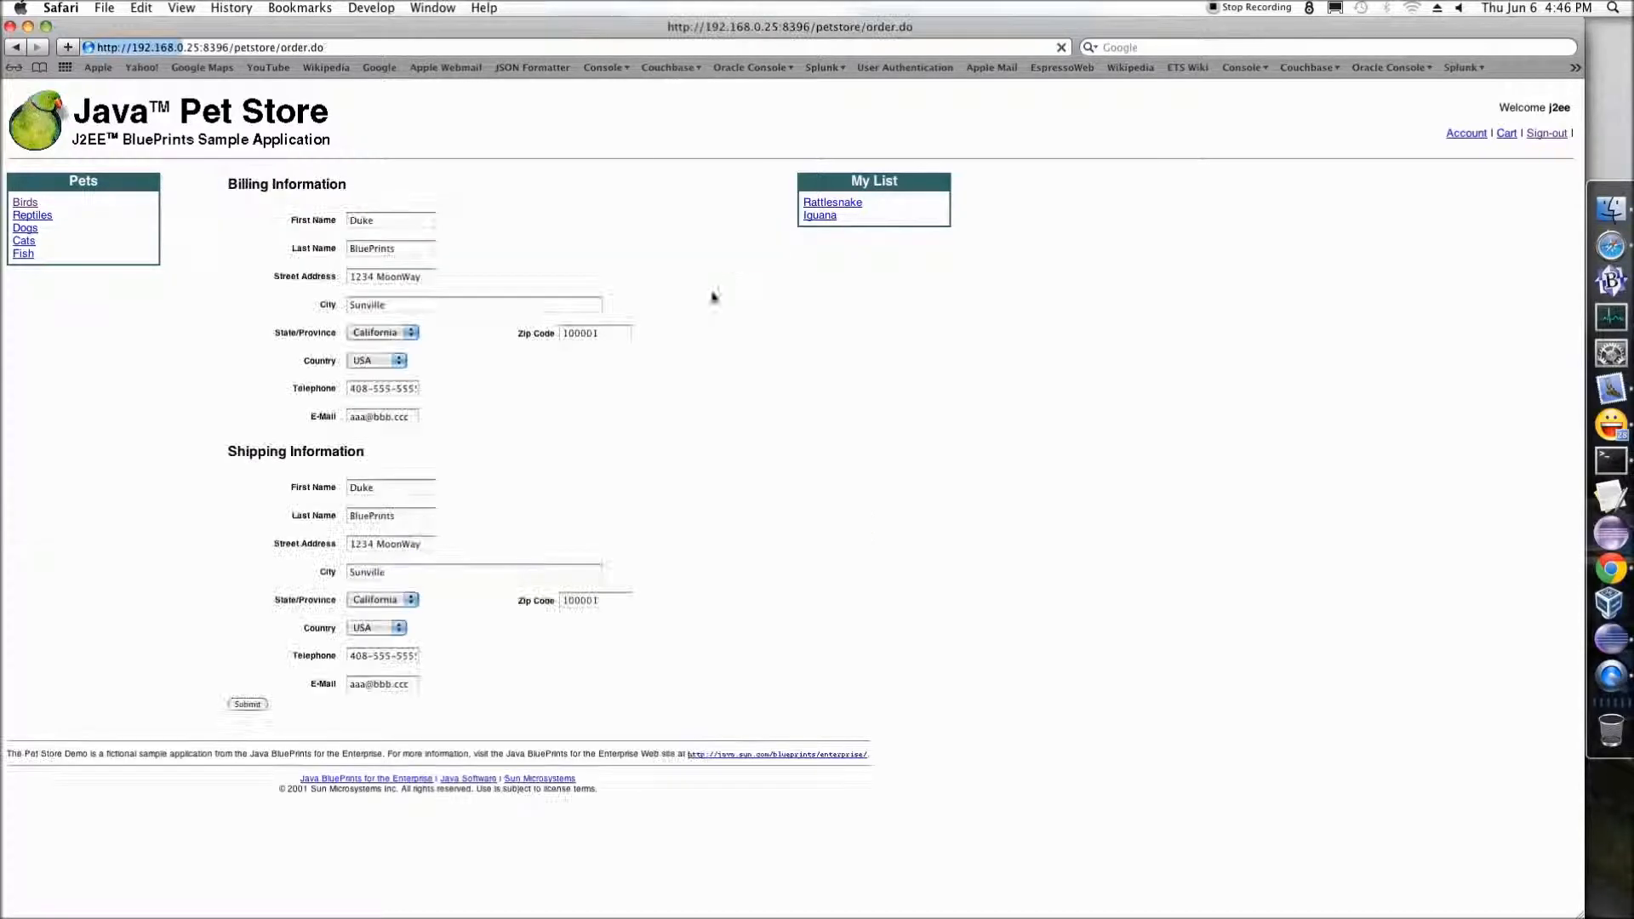
{"action": "left_click", "coordinate": [242, 705]}
{"action": "left_click", "coordinate": [1545, 134]}
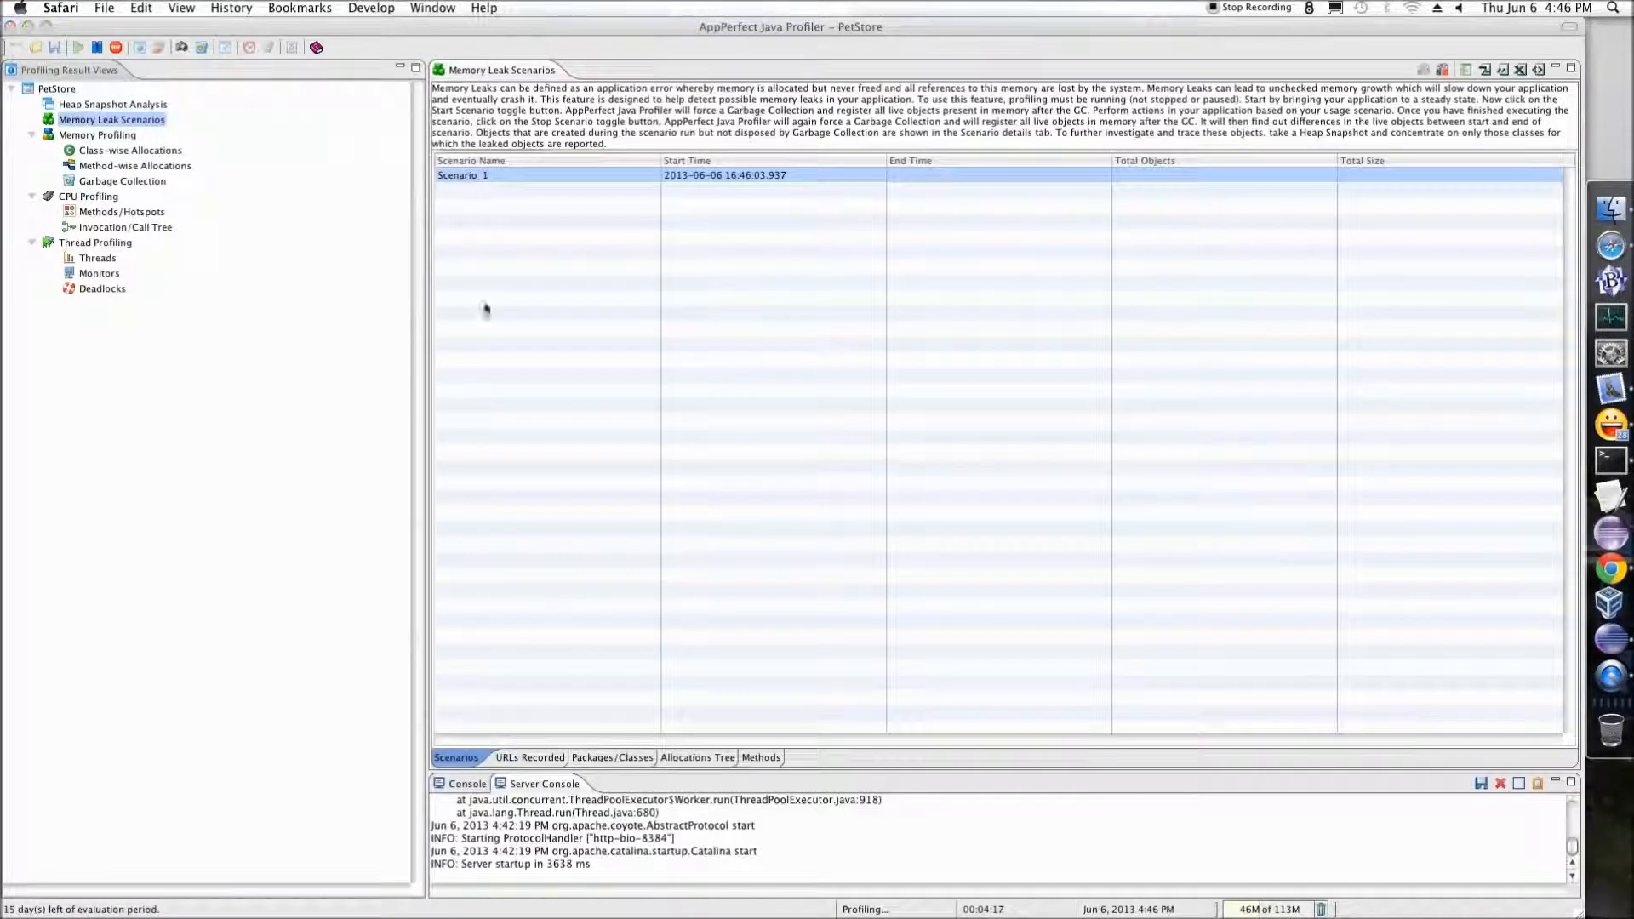
Stop the memory leak scenario in AppPerfect Java Profiler and take a heap snapshot with a complete heap dump
{"action": "left_click", "coordinate": [1443, 71]}
{"action": "left_click", "coordinate": [1443, 71]}
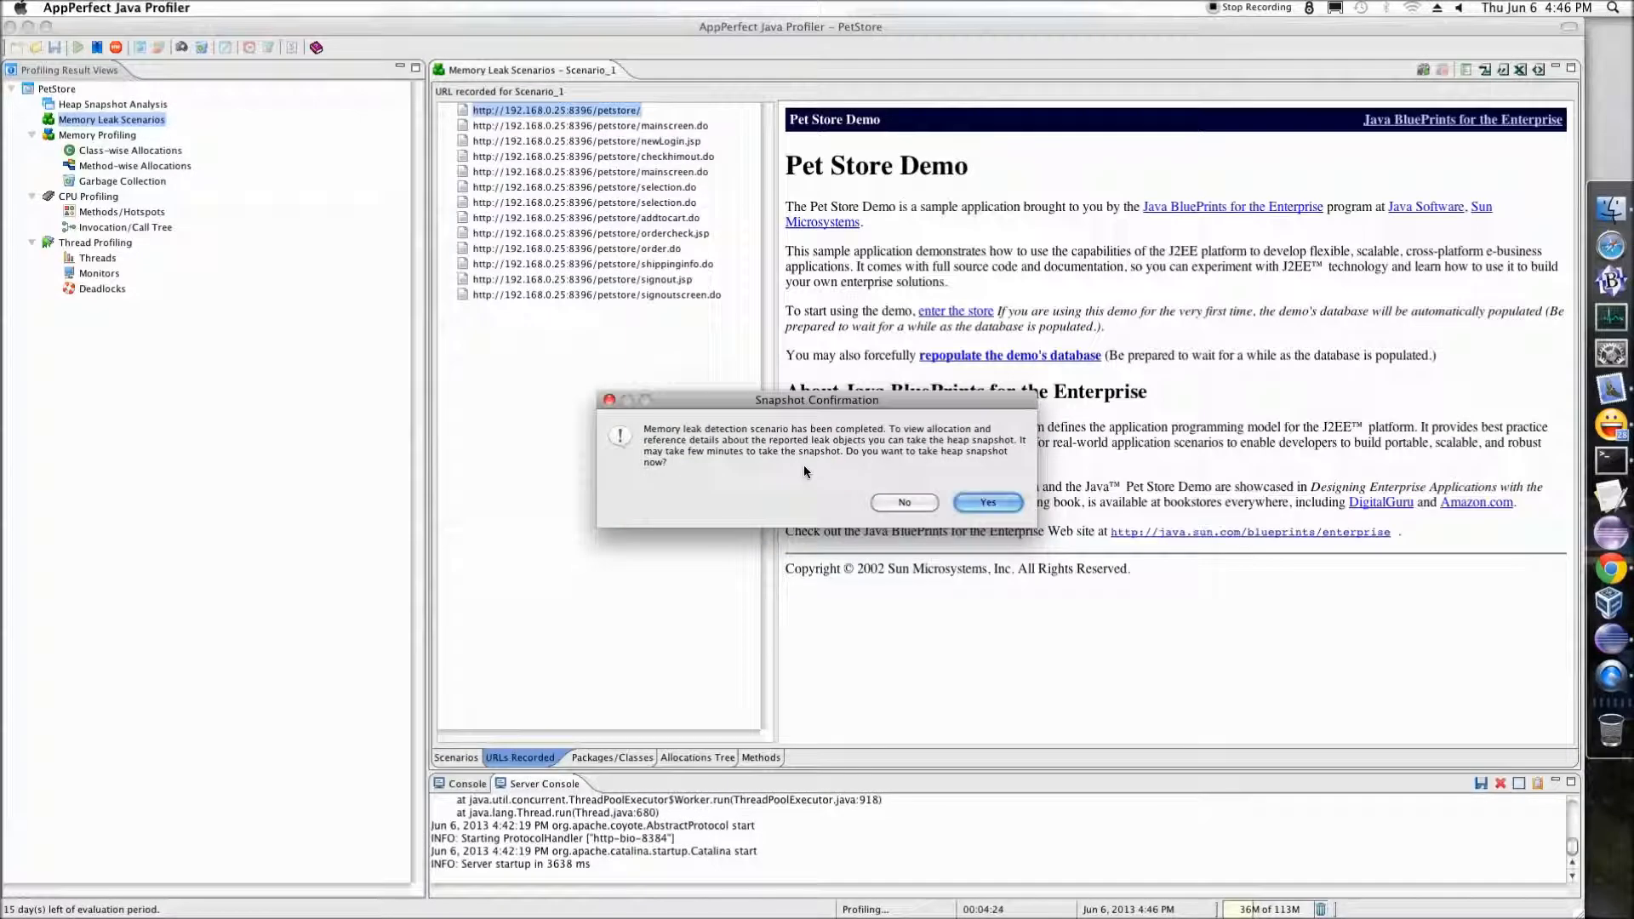
{"action": "left_click", "coordinate": [985, 502]}
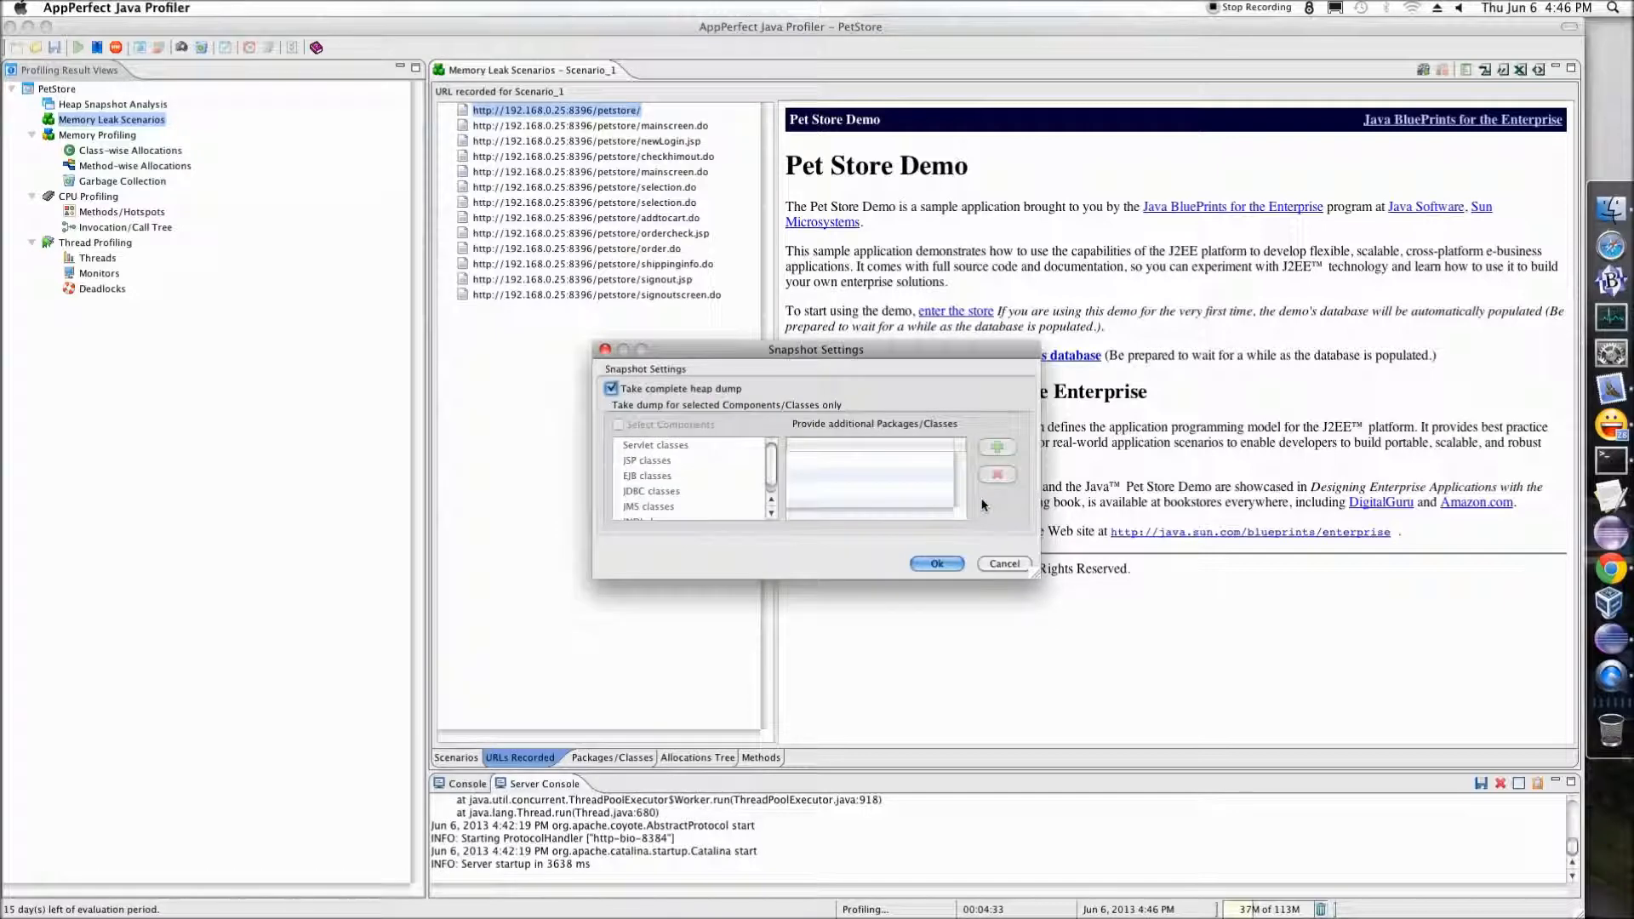
{"action": "left_click", "coordinate": [953, 565]}
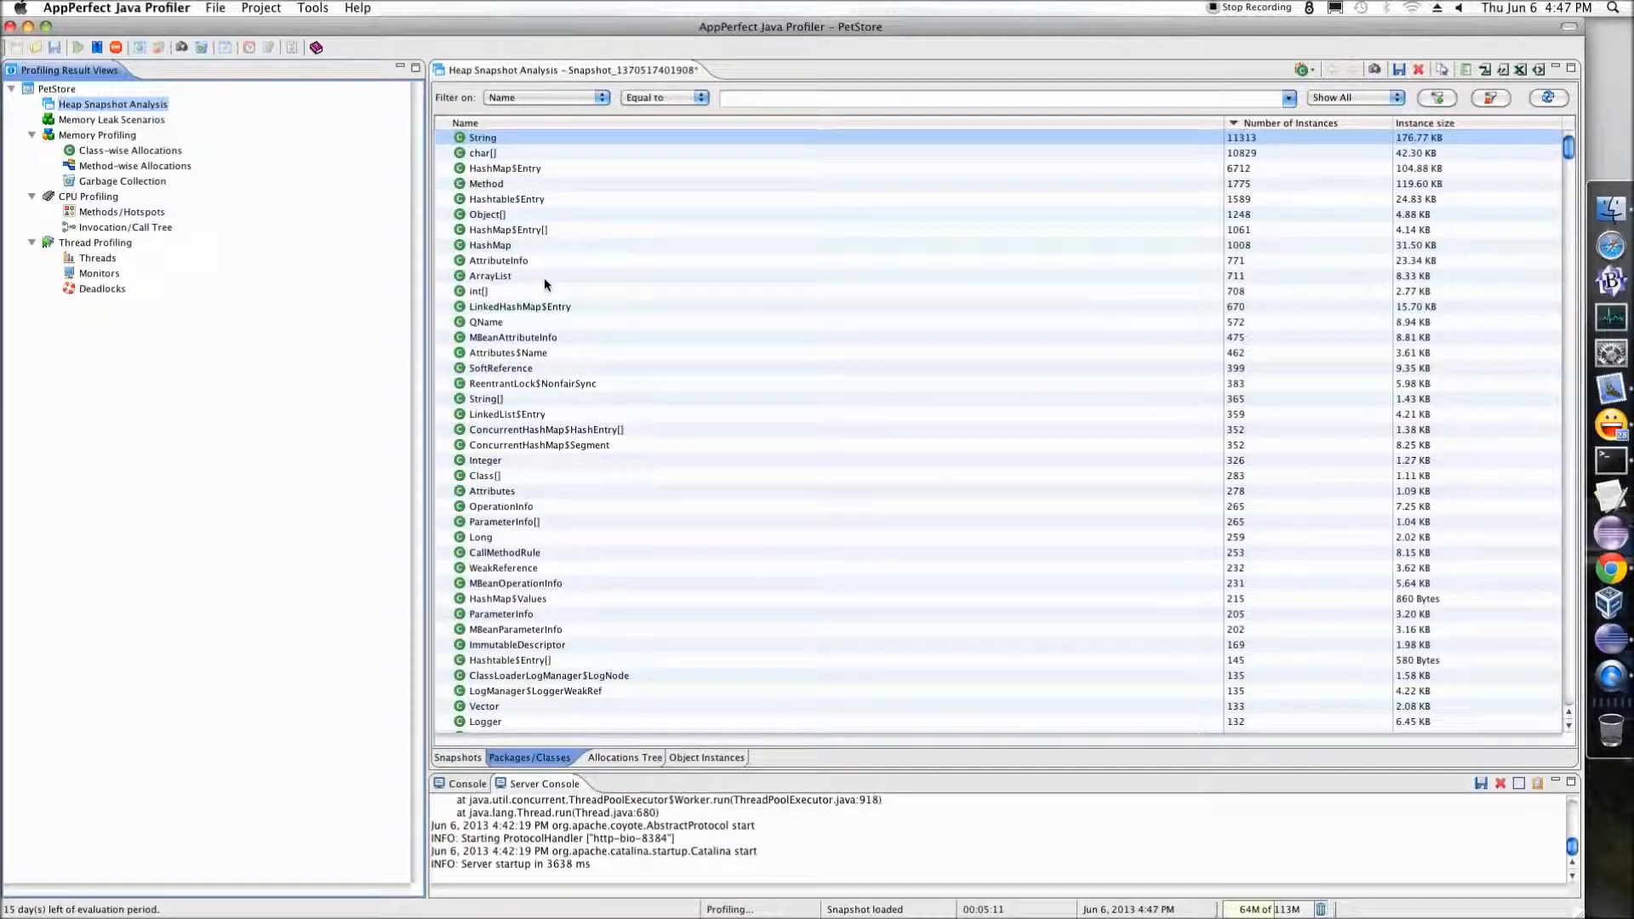
Examine the heap snapshot's allocations tree for the QName class, fully expanded
{"action": "left_click", "coordinate": [508, 323]}
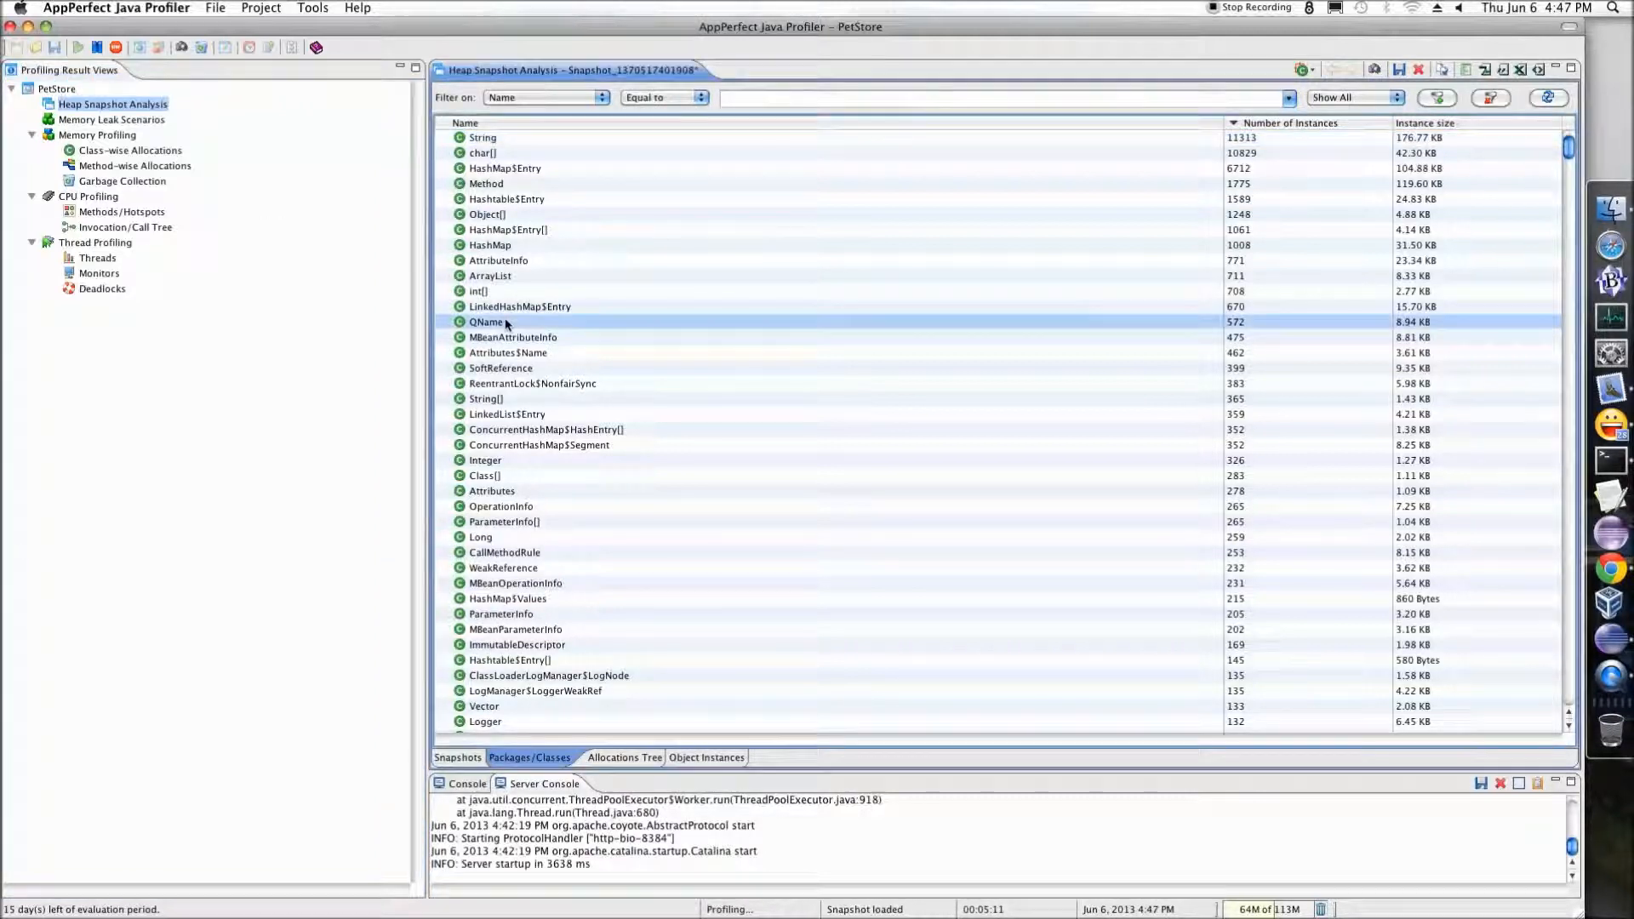
{"action": "left_click", "coordinate": [635, 758]}
{"action": "right_click", "coordinate": [553, 105]}
{"action": "left_click", "coordinate": [569, 112]}
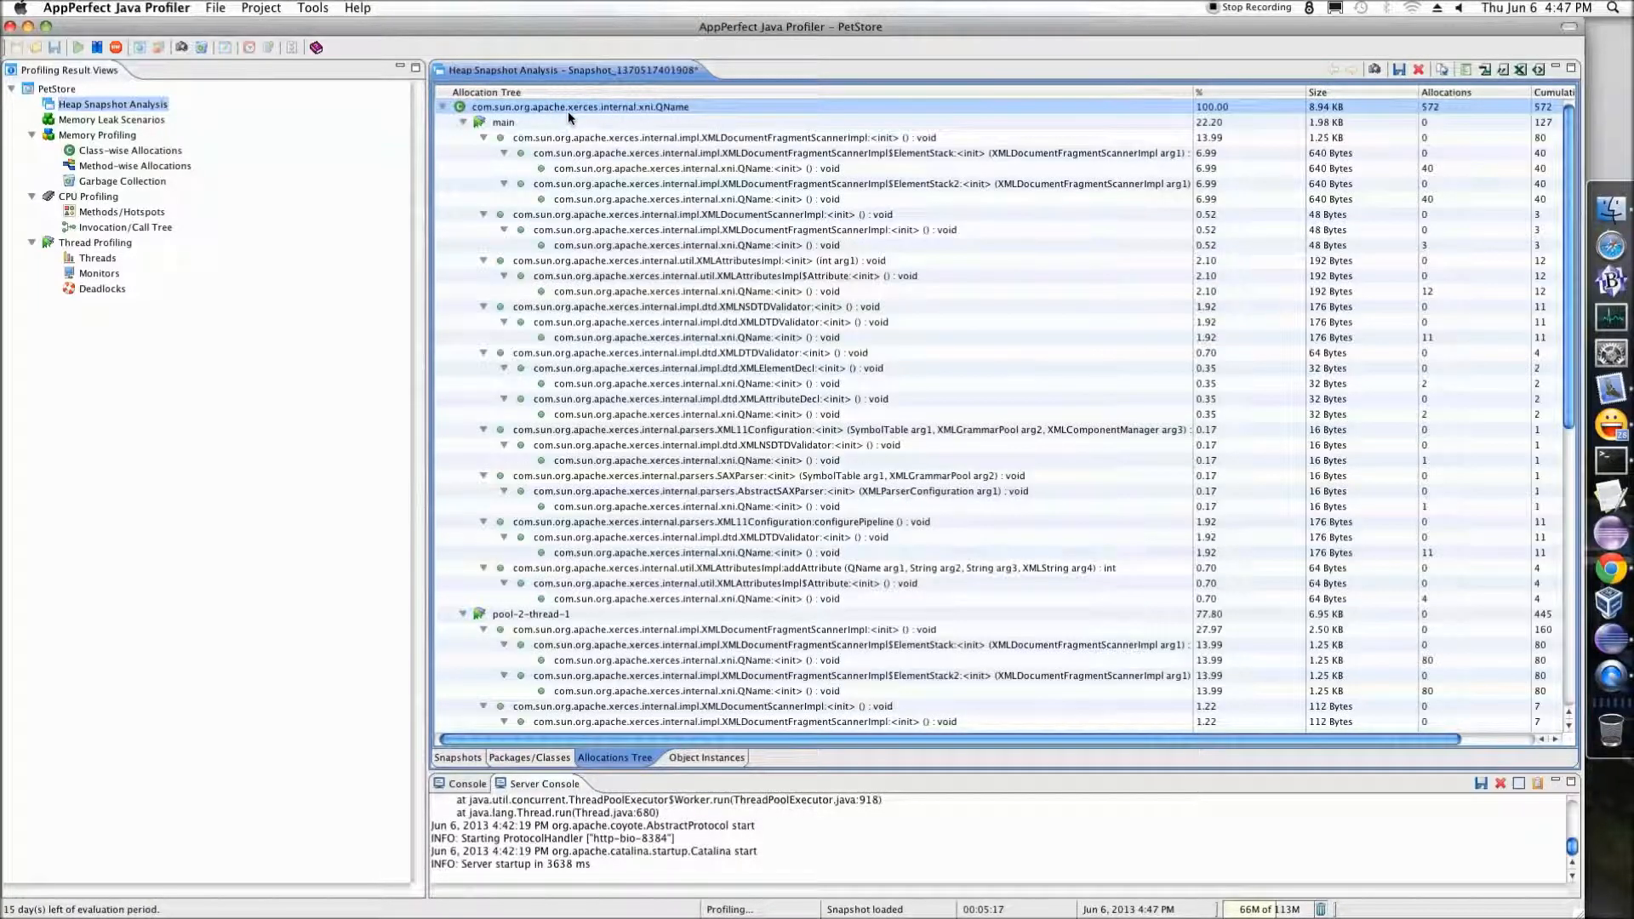